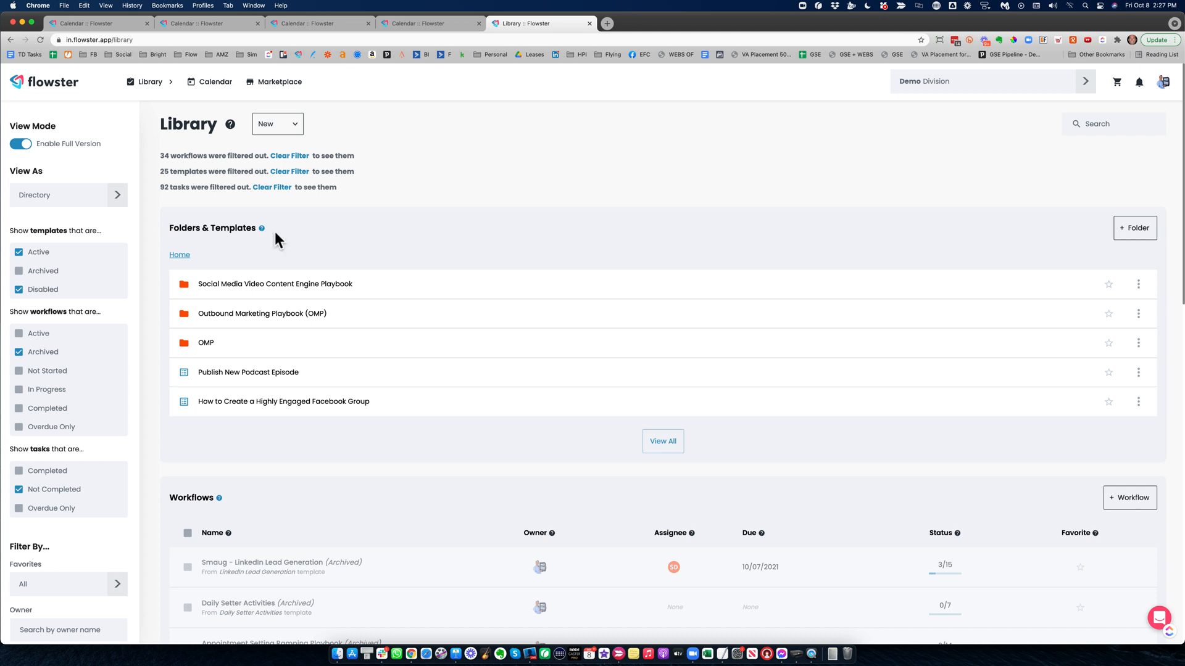
# - Review the kinds of items that can be created in the library and find the Folders & Templates section
pyautogui.click(286, 125)
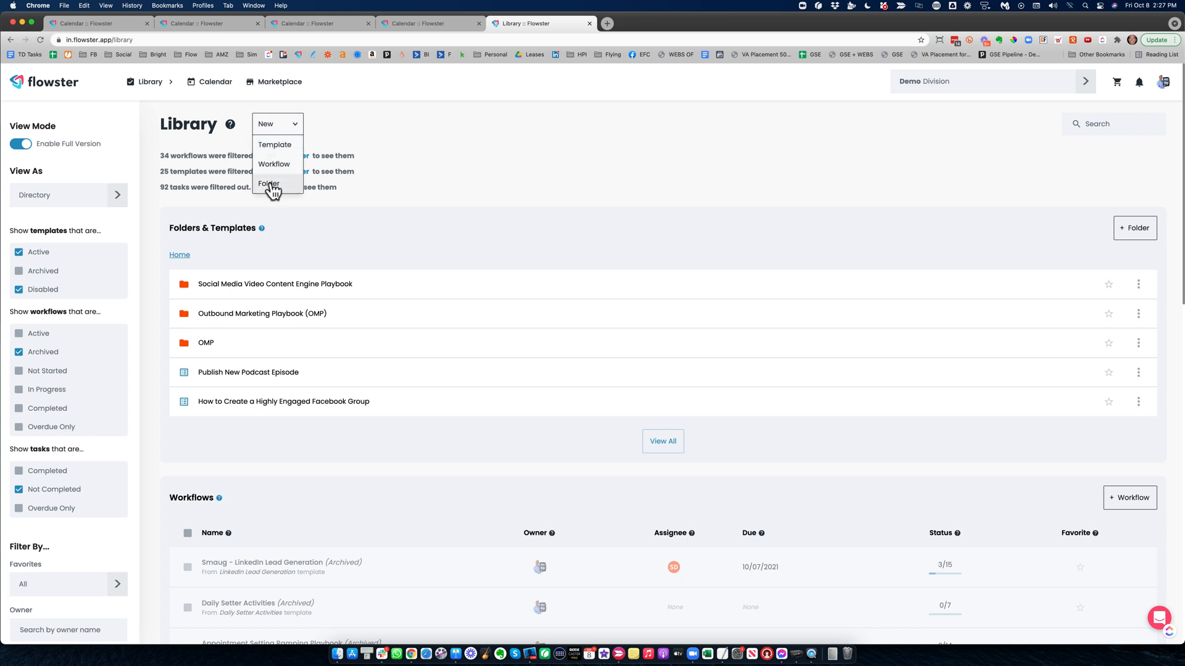
pyautogui.click(322, 243)
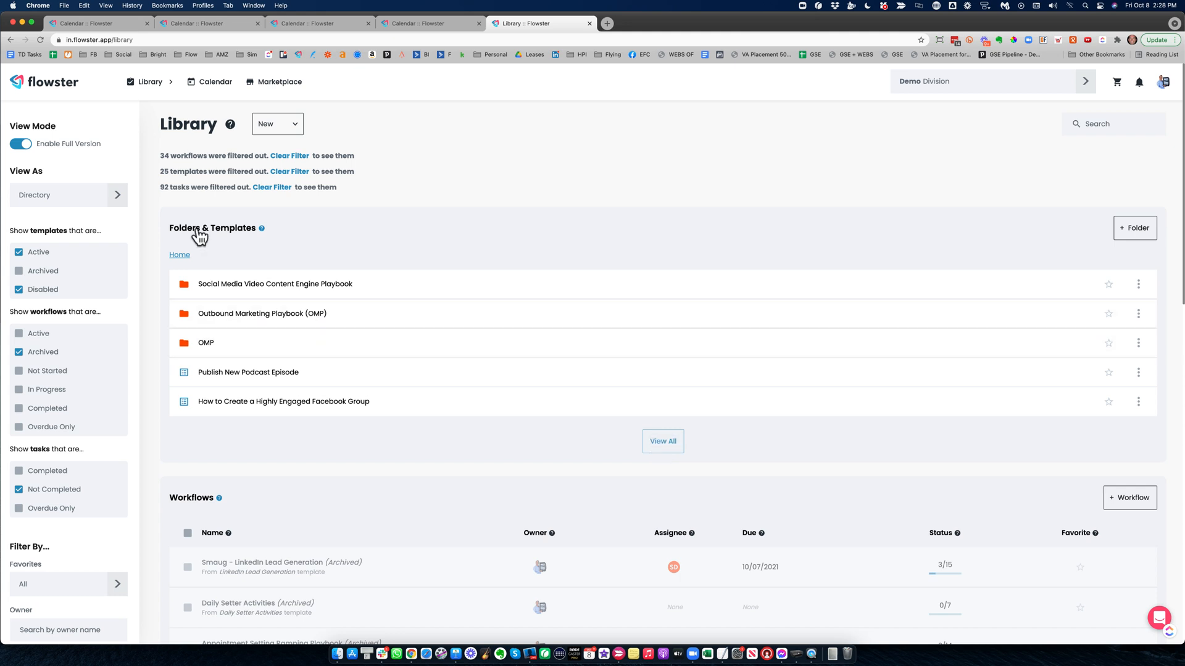
pyautogui.moveTo(171, 228); pyautogui.dragTo(263, 230)
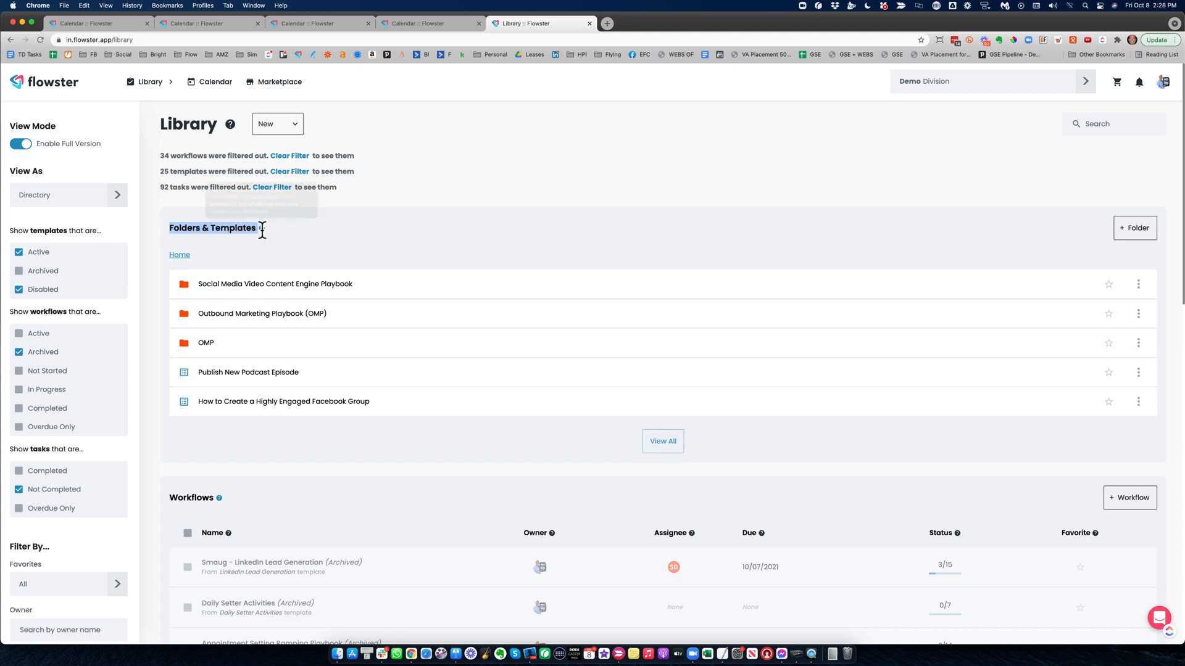
# - Browse the complete list of folders and templates, and look inside the Outbound Marketing Playbook (OMP) folder
pyautogui.click(656, 442)
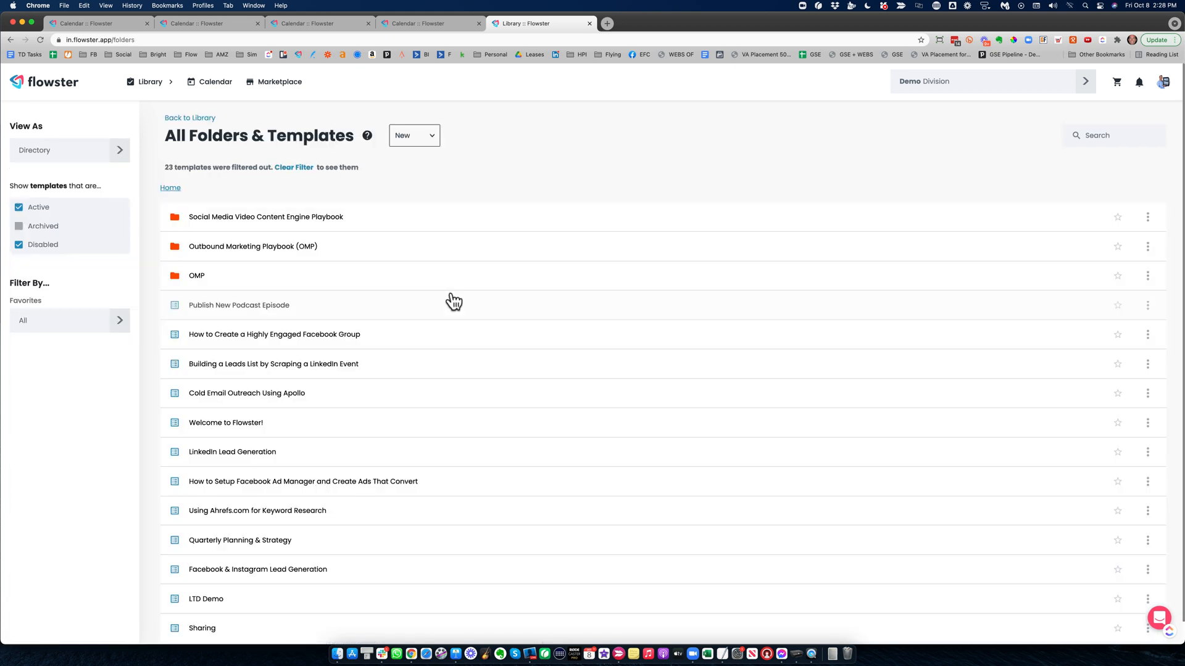
pyautogui.scroll(-1, 442, 343)
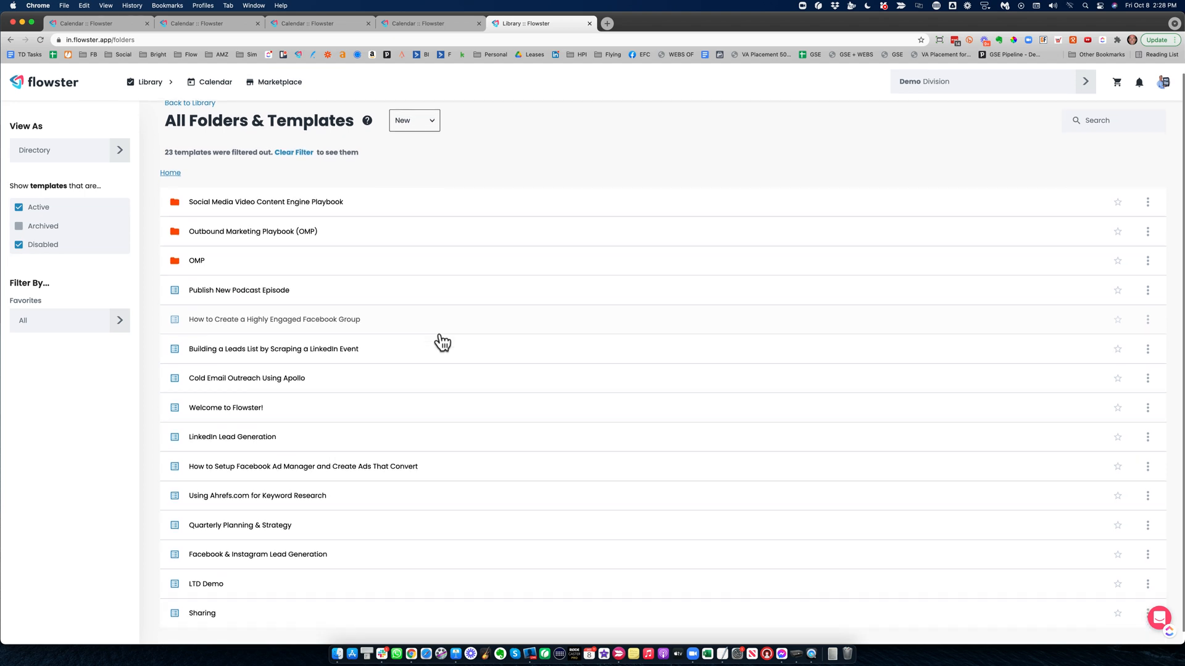
pyautogui.scroll(-1, 442, 343)
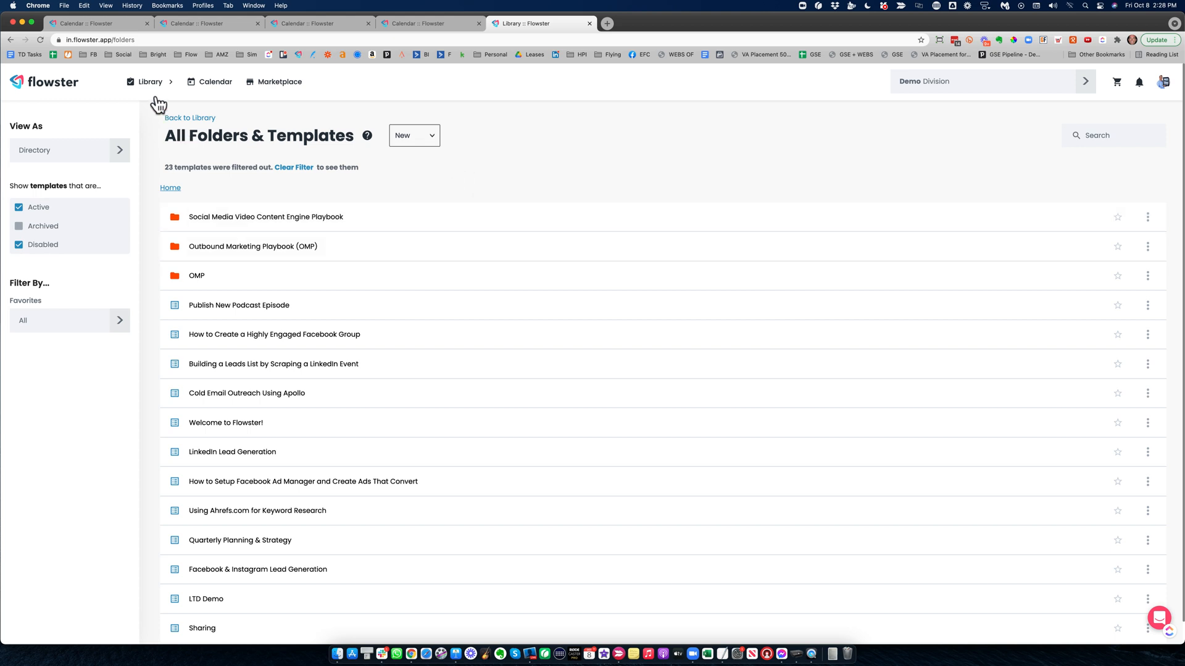
pyautogui.click(10, 41)
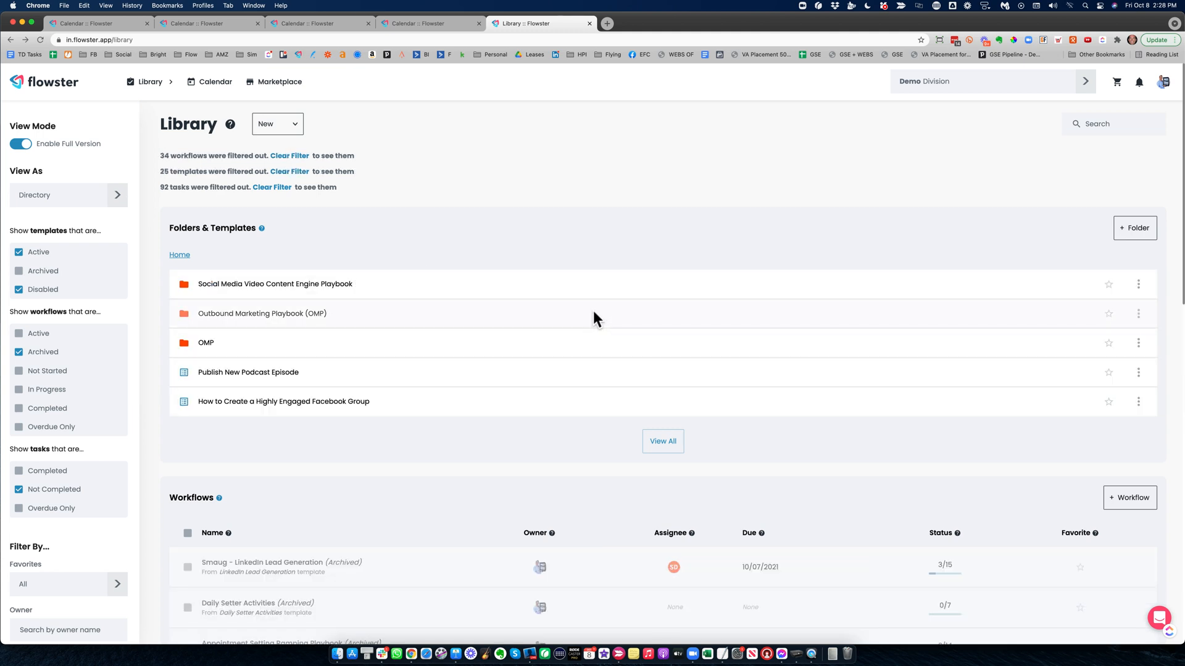
pyautogui.click(271, 285)
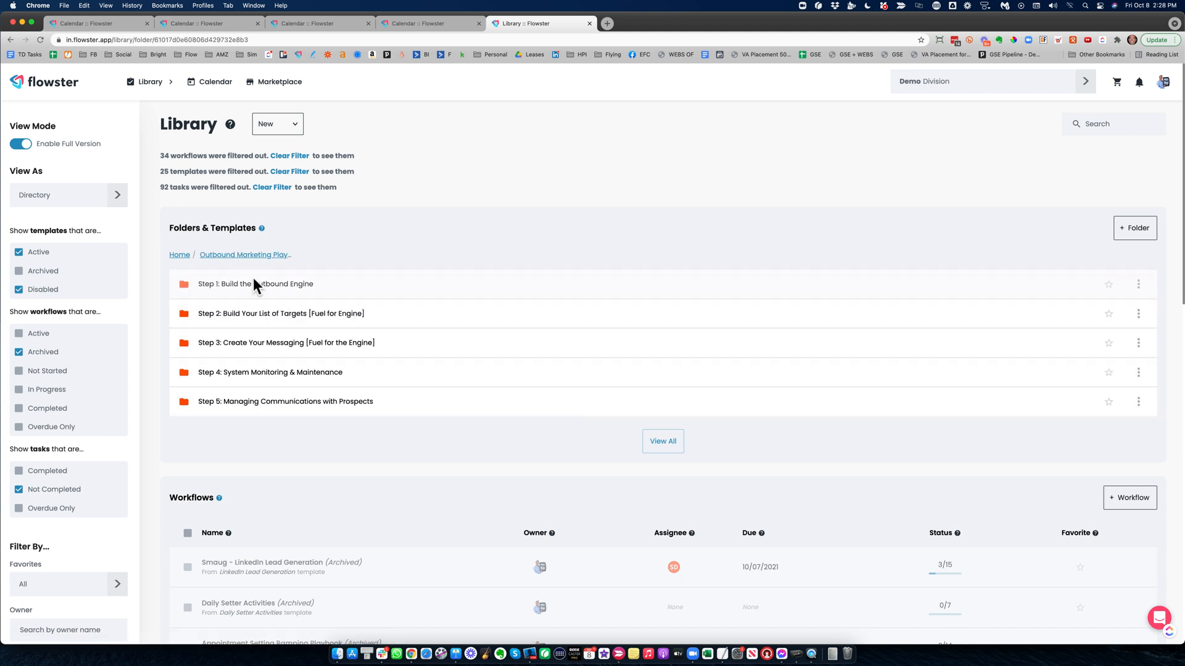
pyautogui.click(179, 255)
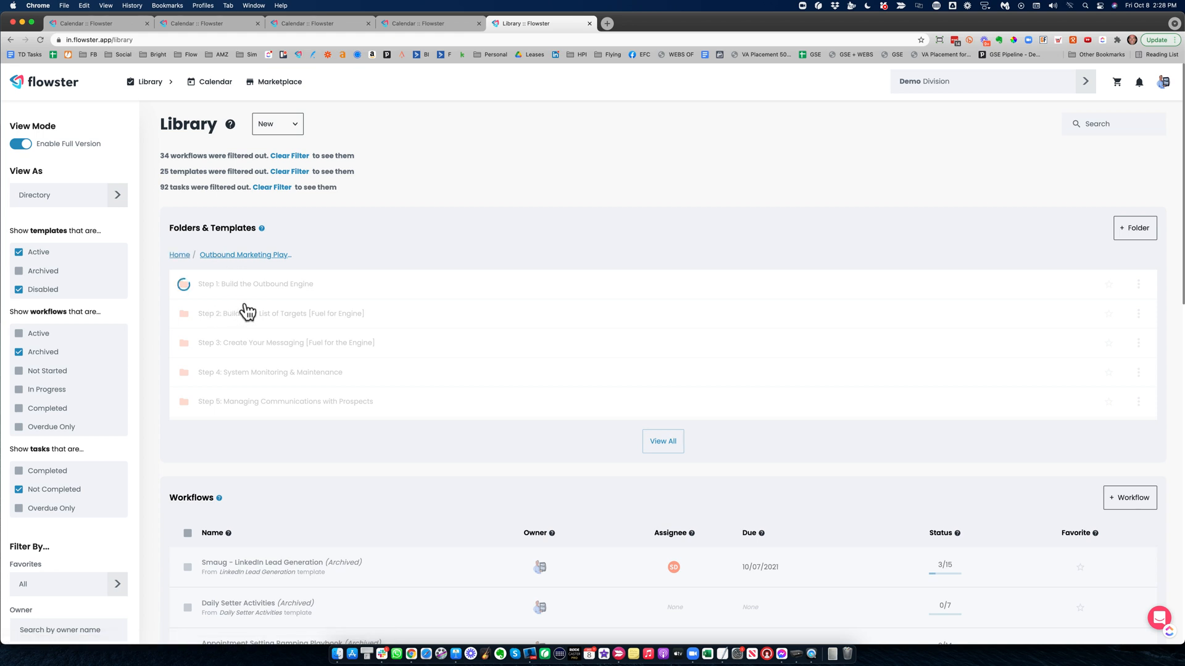
# - Search the library for "podcast" and review the workflow instances of the Publish New Podcast Episode template
pyautogui.click(1108, 123)
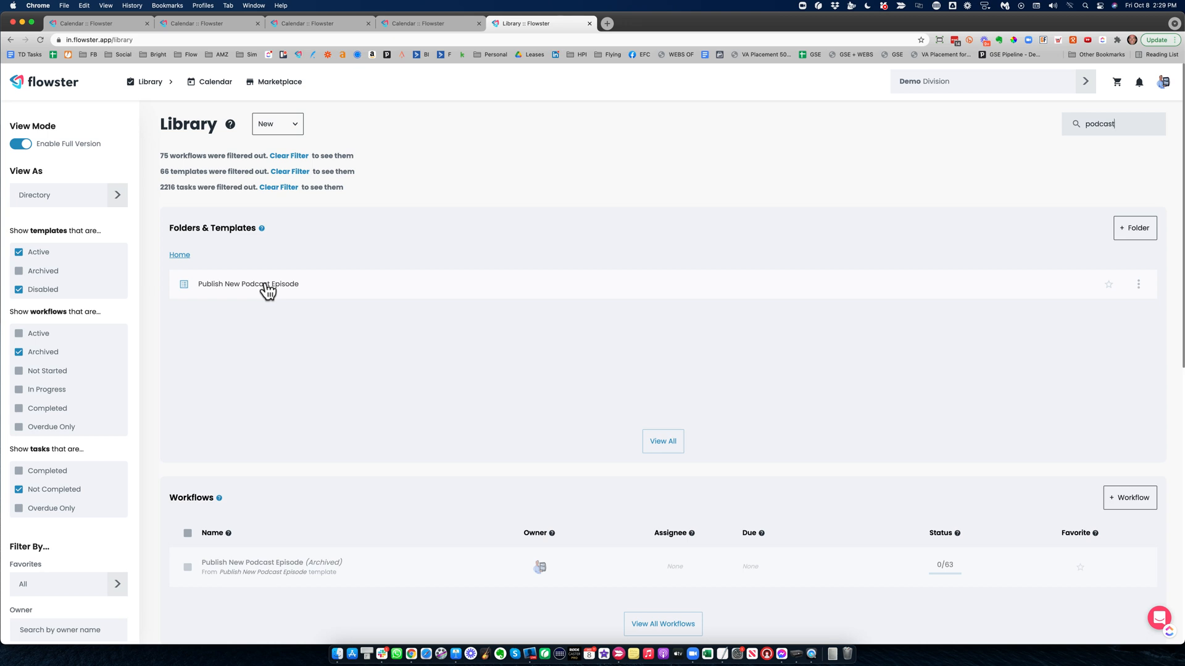
pyautogui.click(265, 285)
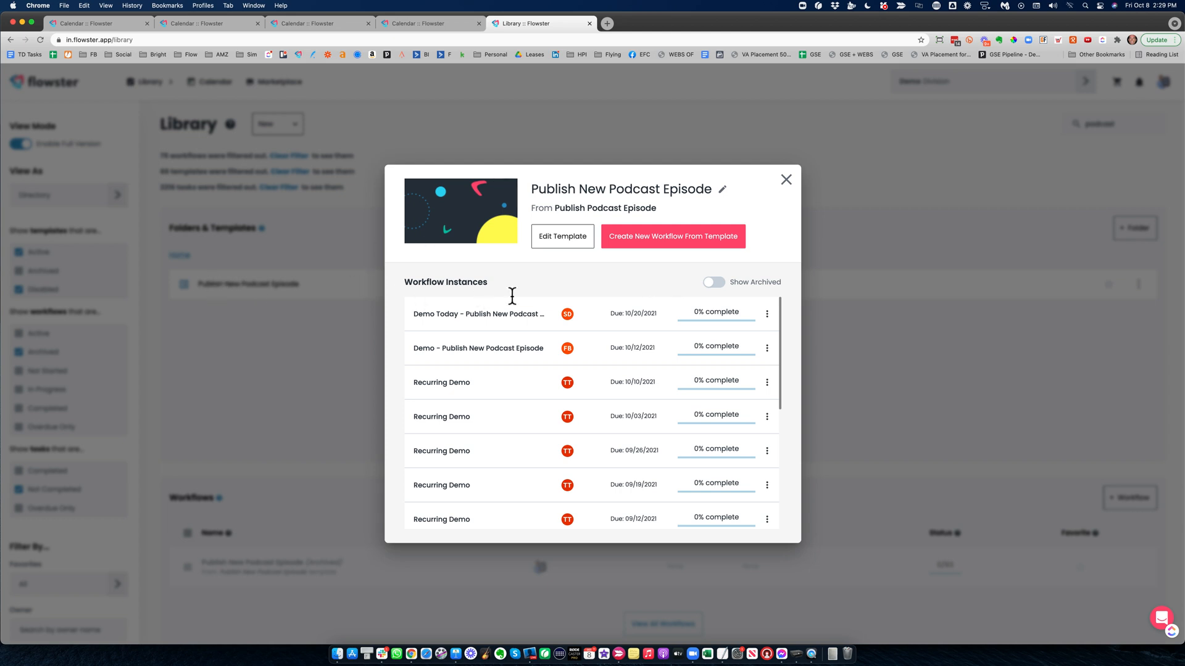
pyautogui.scroll(-3, 503, 382)
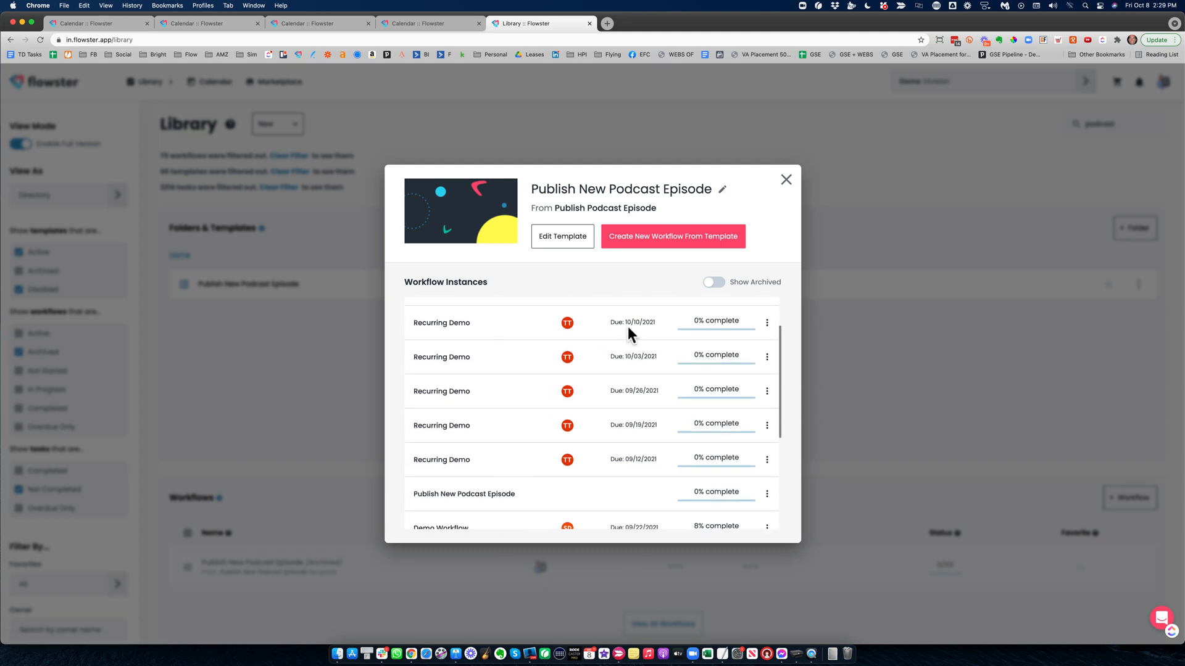
pyautogui.scroll(-2, 601, 358)
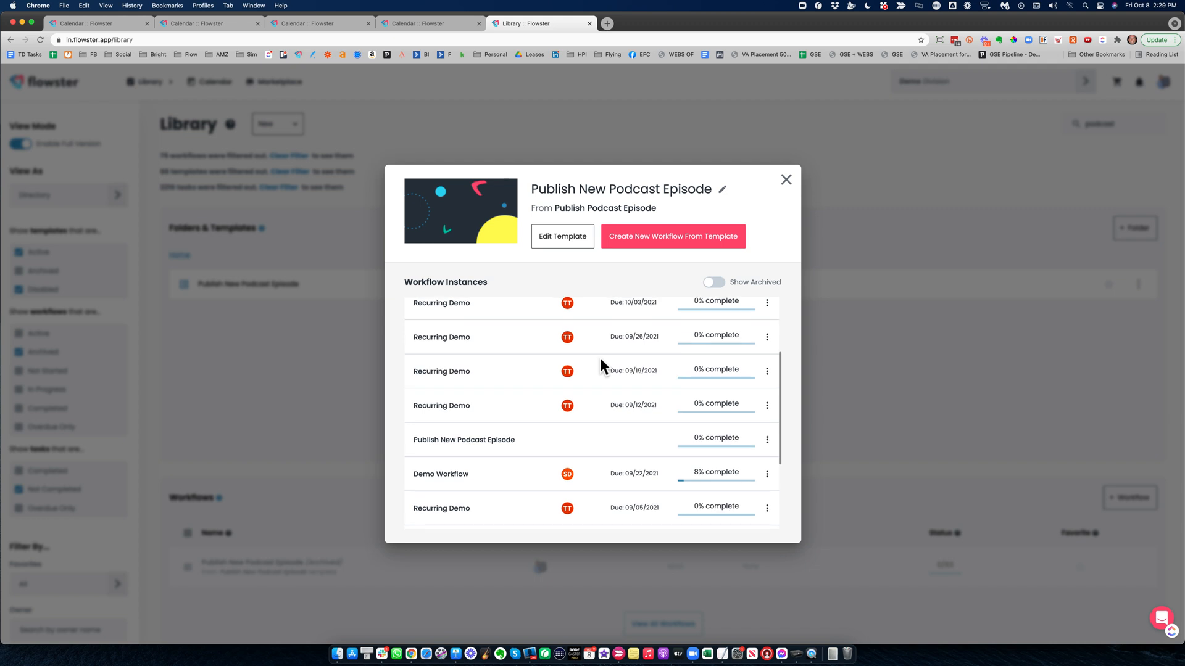
pyautogui.scroll(5, 601, 358)
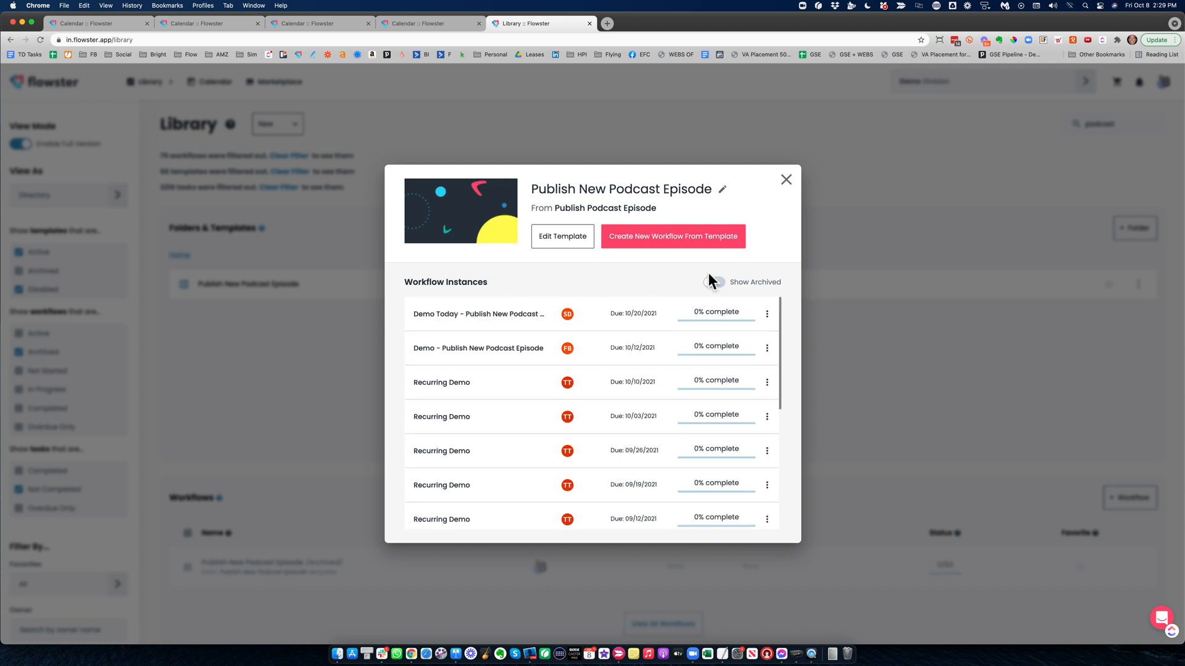
# - Look at the form for creating a new workflow from the podcast template, and leave without creating one
pyautogui.click(675, 243)
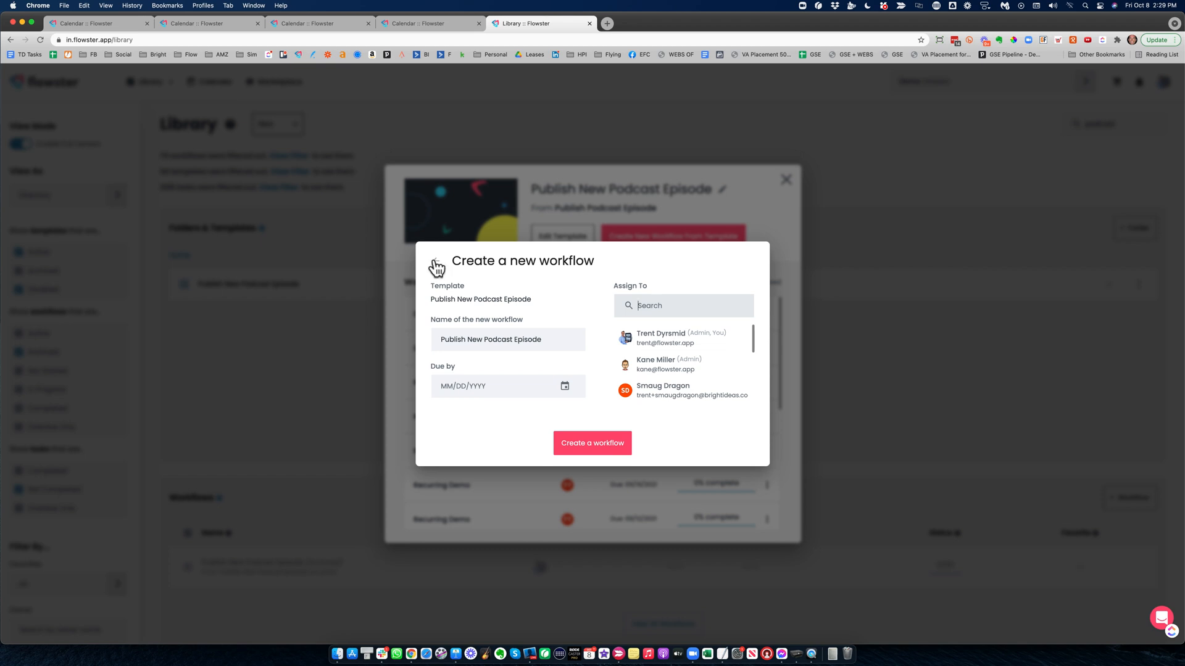
pyautogui.click(435, 264)
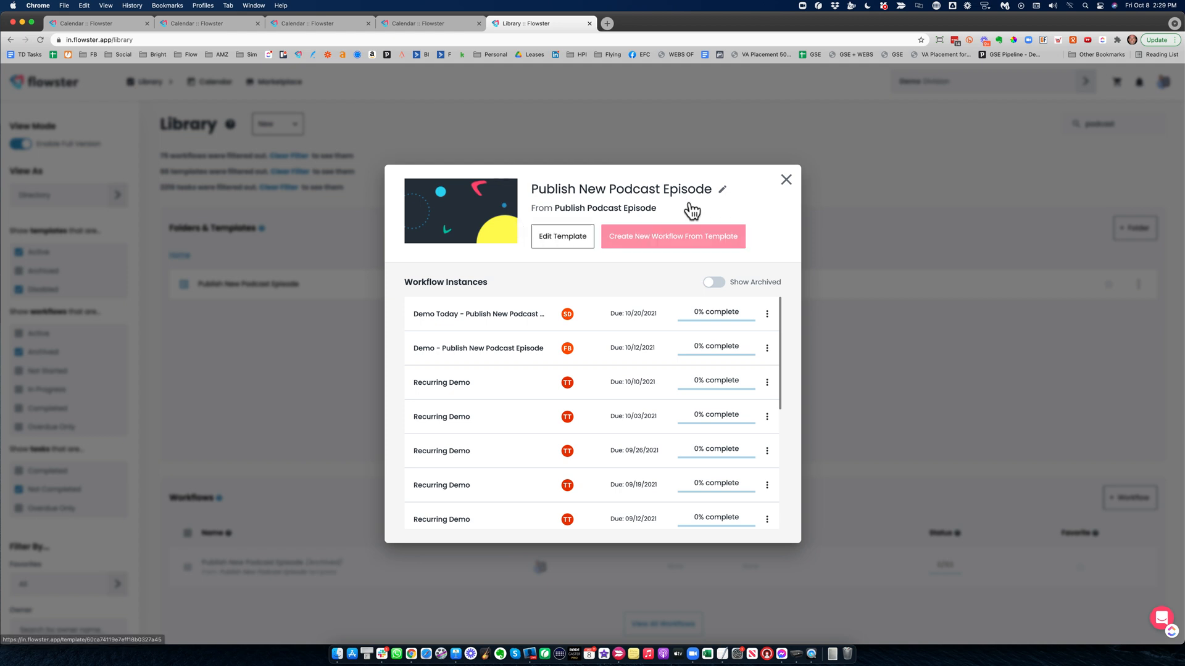
pyautogui.click(787, 180)
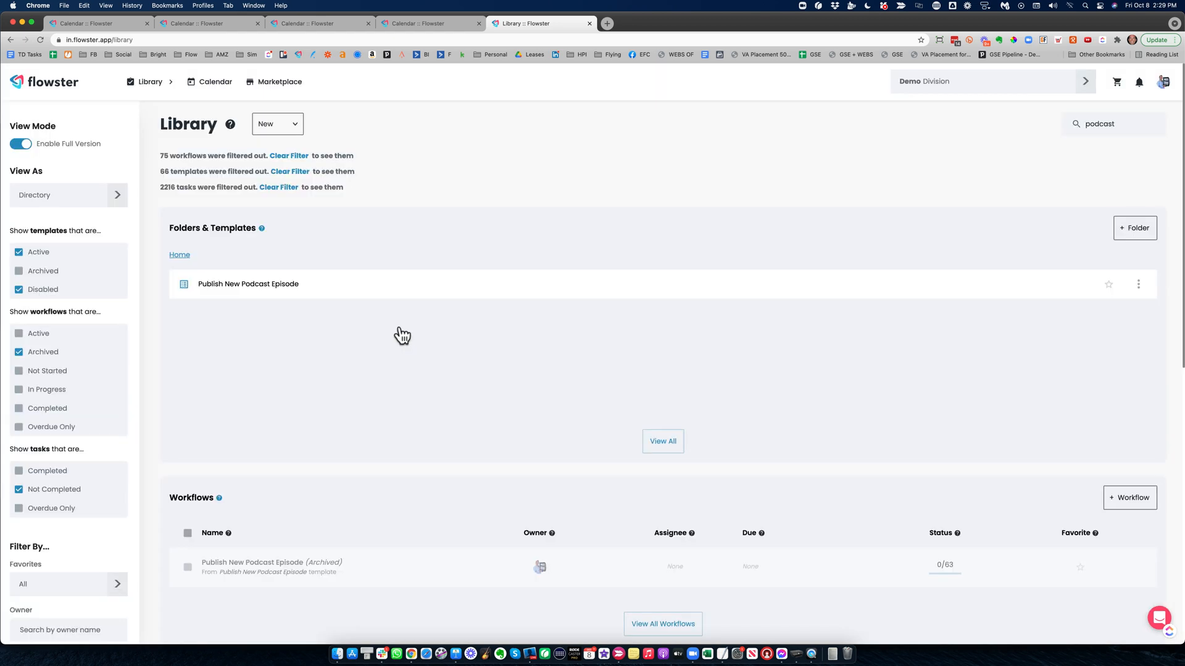
# - Clear the "podcast" search term from the library
pyautogui.scroll(-3, 400, 345)
pyautogui.scroll(-2, 400, 339)
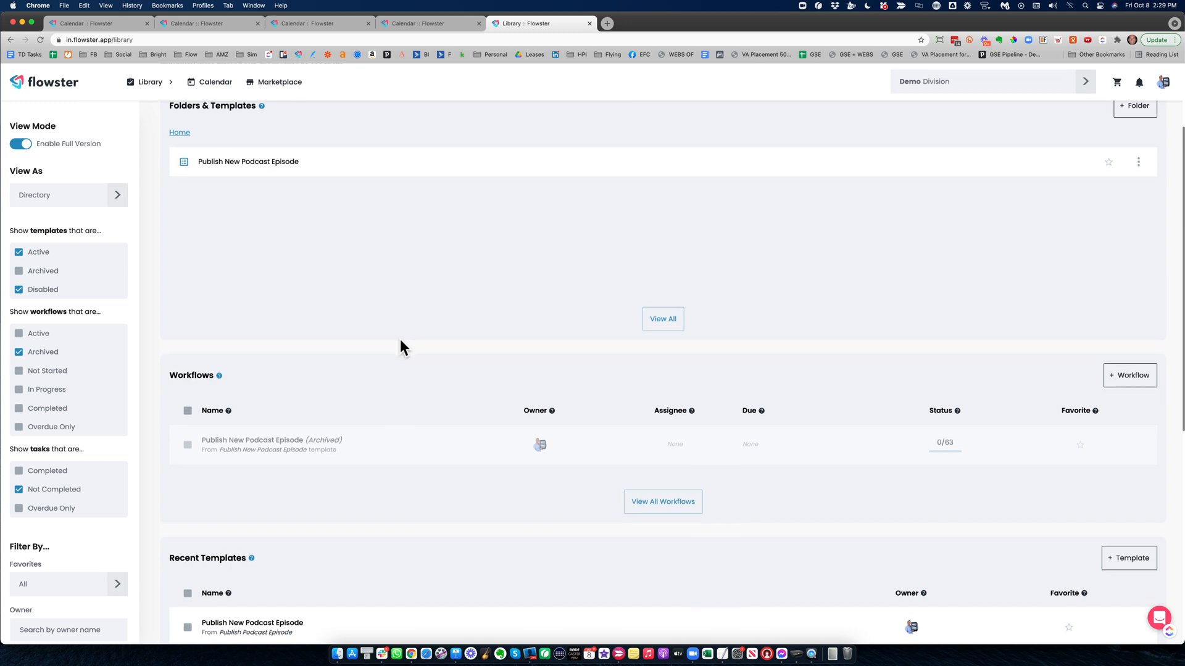
pyautogui.scroll(3, 400, 348)
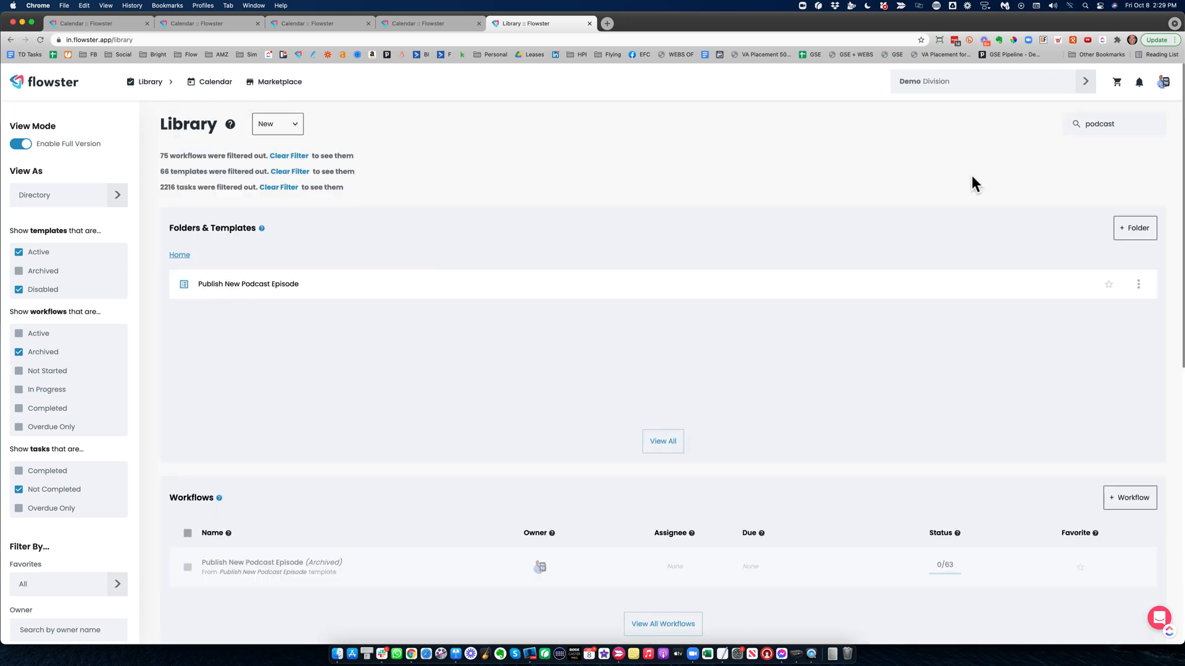
pyautogui.doubleClick(1095, 125)
pyautogui.press('BackSpace')
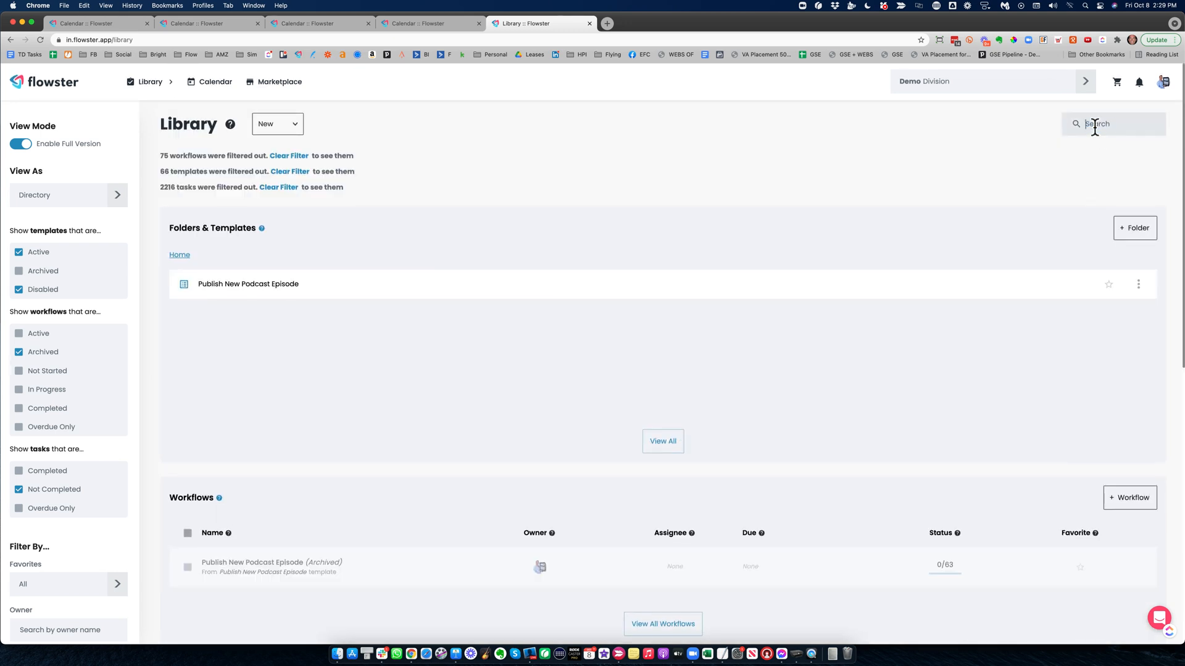
# - Select all workflows listed in the Workflows section and clear that selection again
pyautogui.scroll(-5, 574, 242)
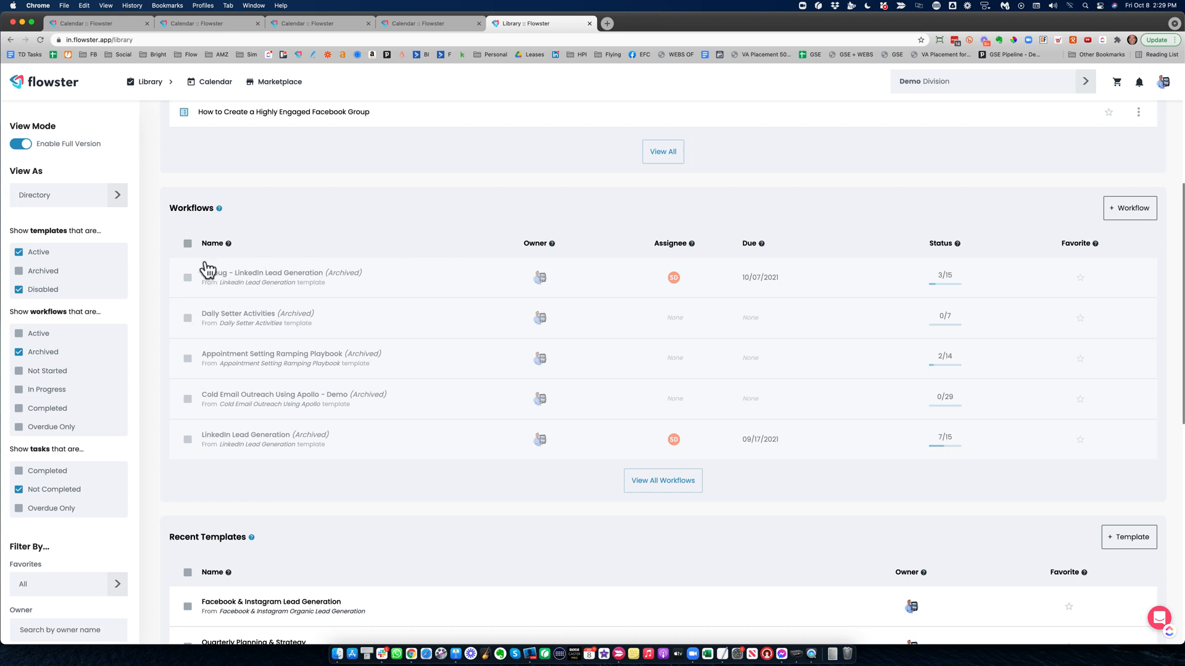
pyautogui.click(187, 243)
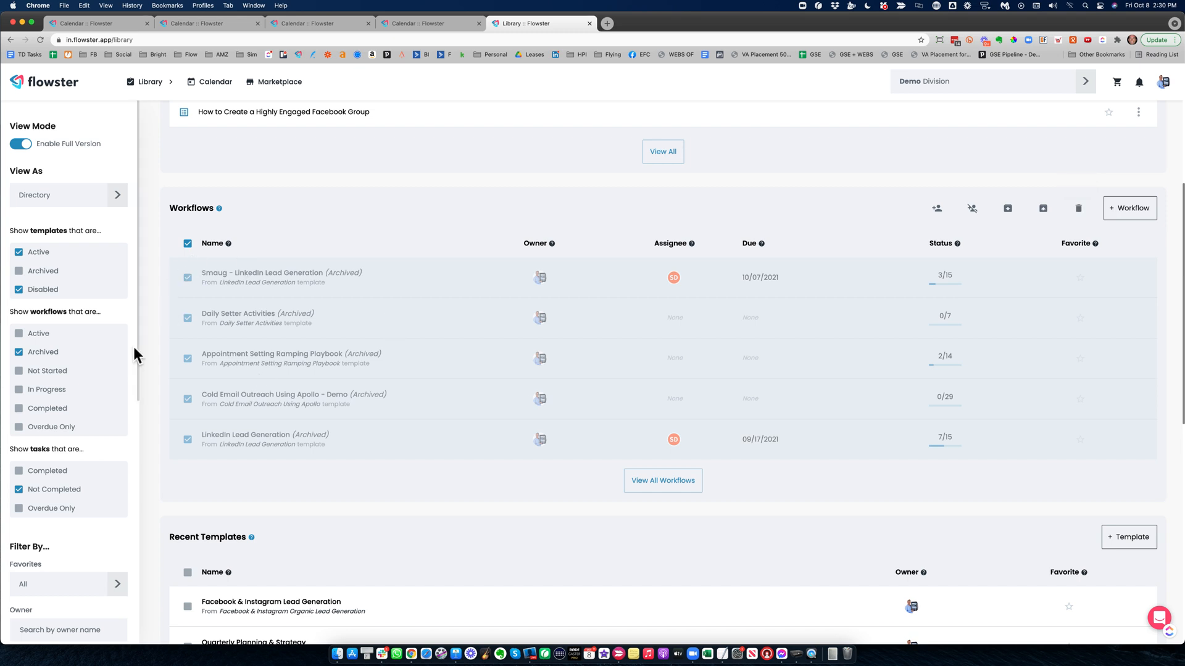
pyautogui.click(188, 244)
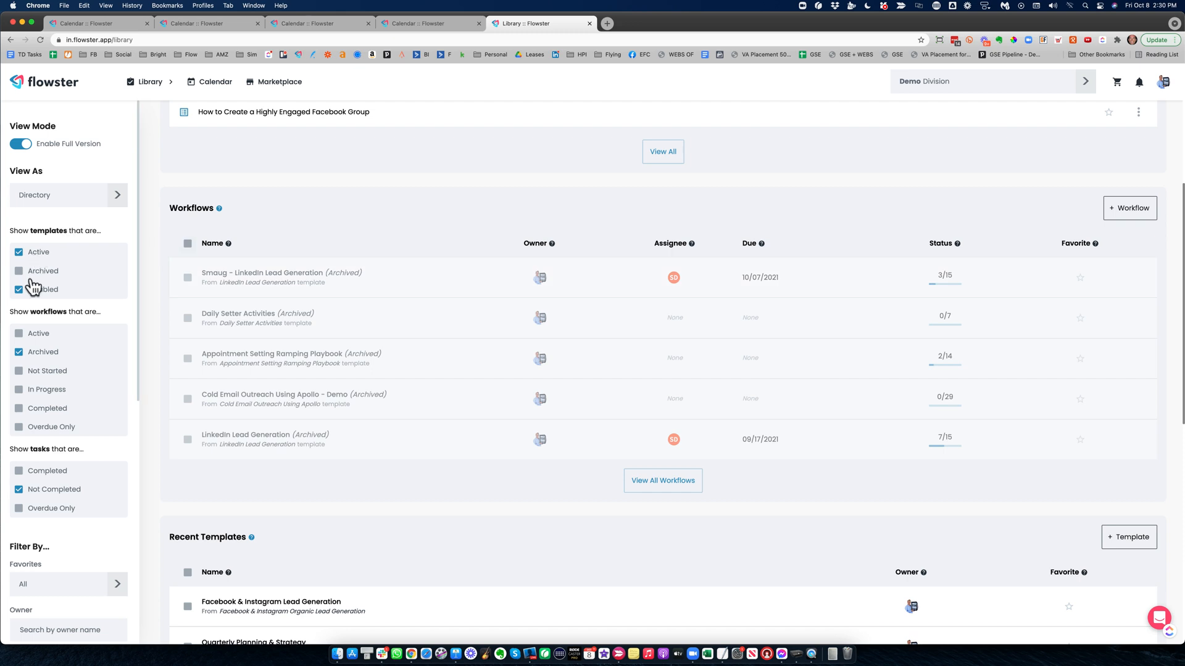
# - Change the workflow filter from Archived to Overdue Only
pyautogui.scroll(-3, 42, 256)
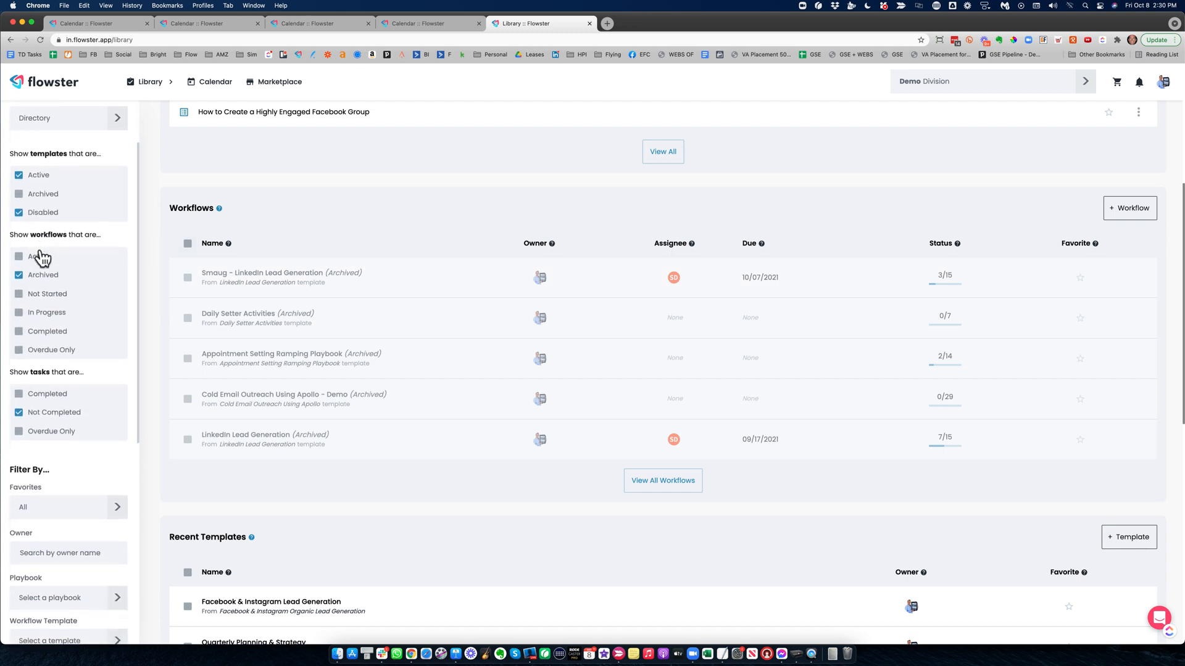
pyautogui.scroll(-2, 41, 257)
pyautogui.scroll(-1, 42, 256)
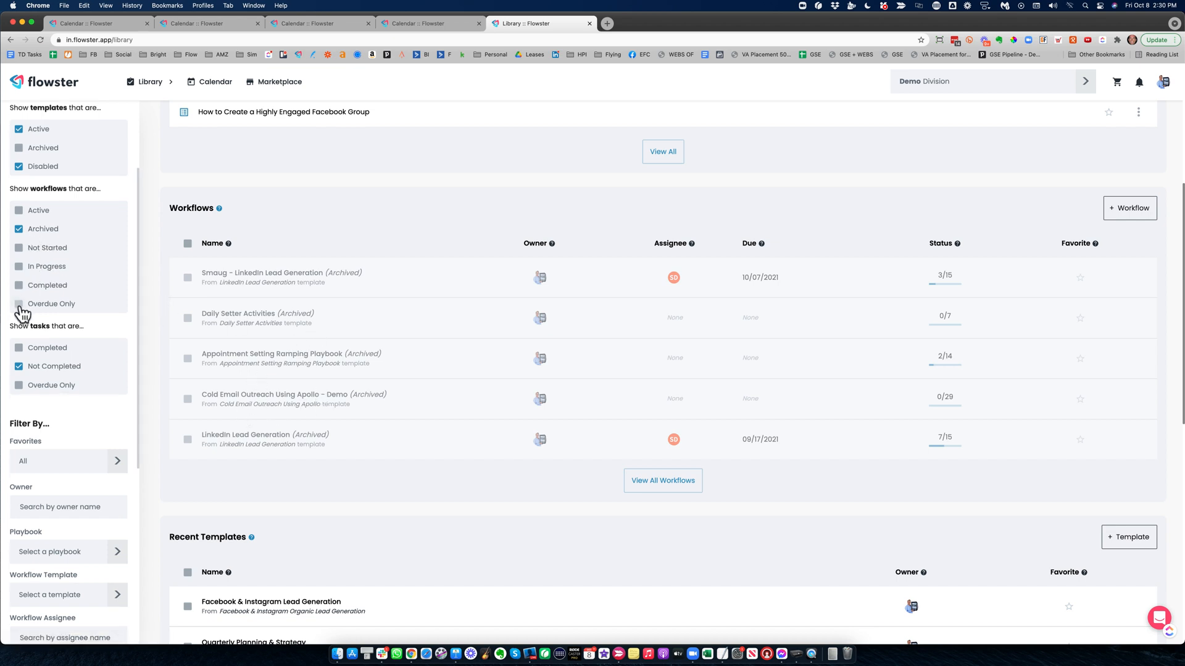
pyautogui.click(18, 229)
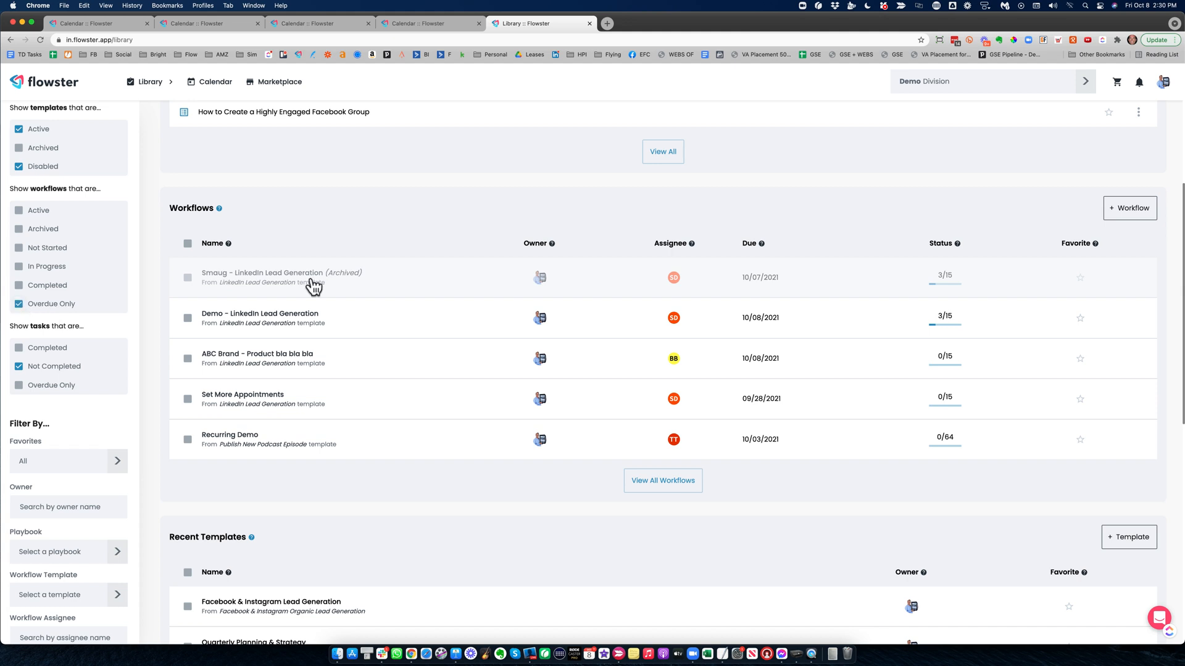
# - Unassign the shared assignee in bulk from the archived LinkedIn Lead Generation, Demo - LinkedIn Lead Generation and Set More Appointments workflows
pyautogui.click(188, 277)
pyautogui.click(188, 318)
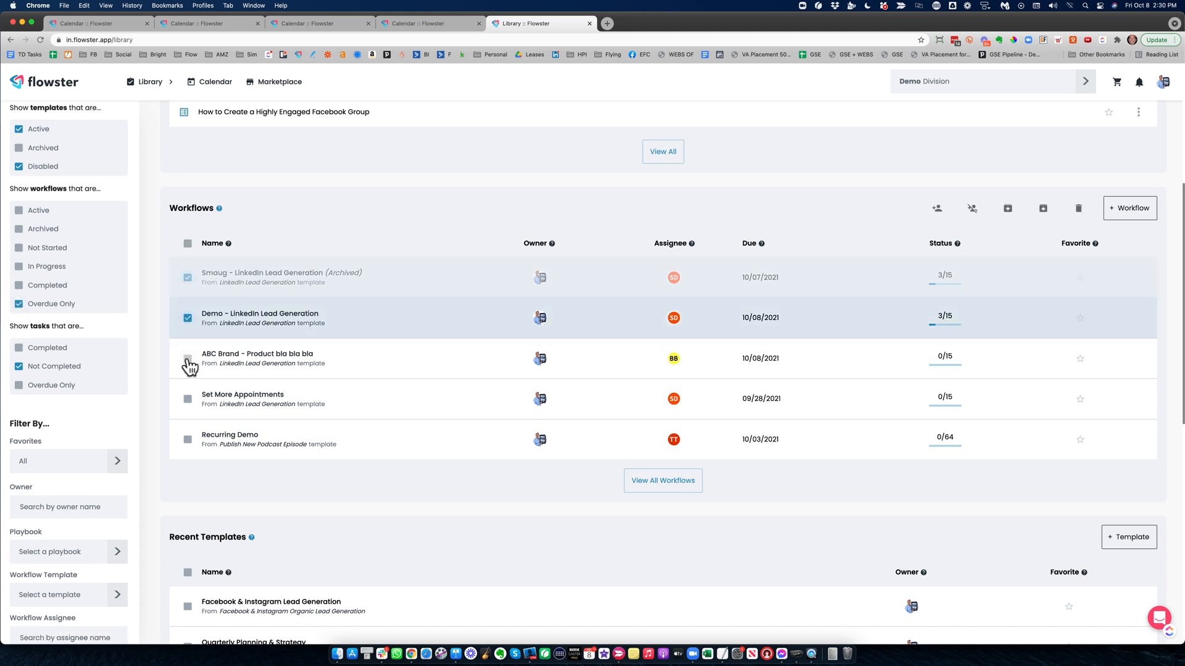
pyautogui.click(188, 358)
pyautogui.click(188, 398)
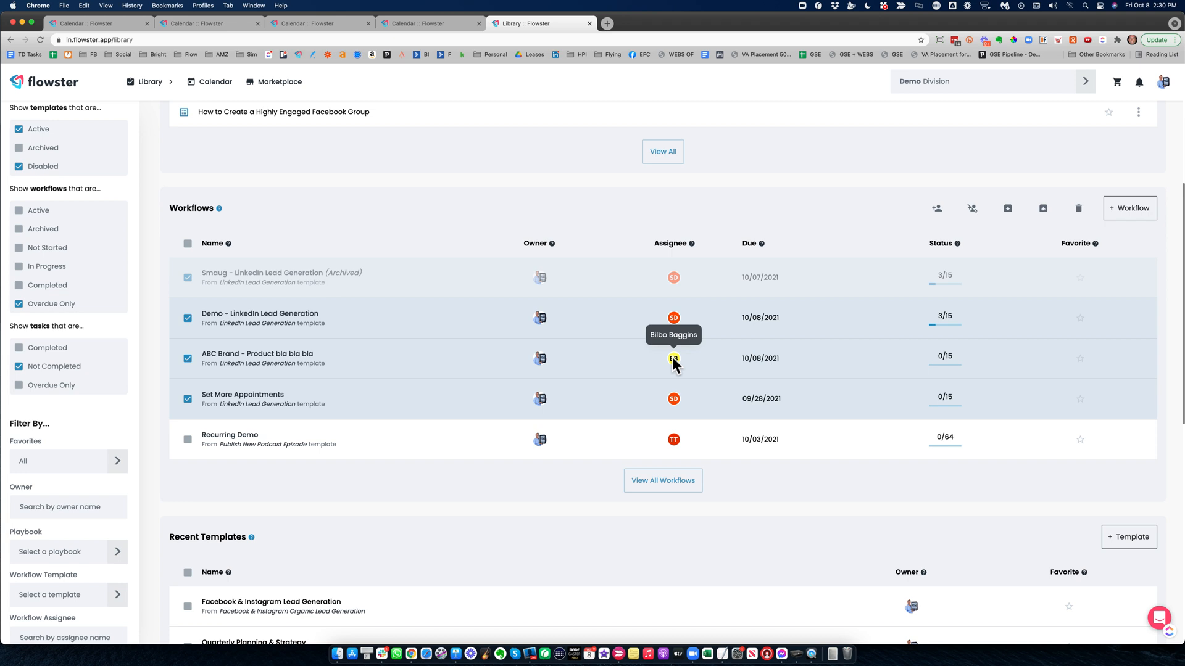
pyautogui.click(188, 360)
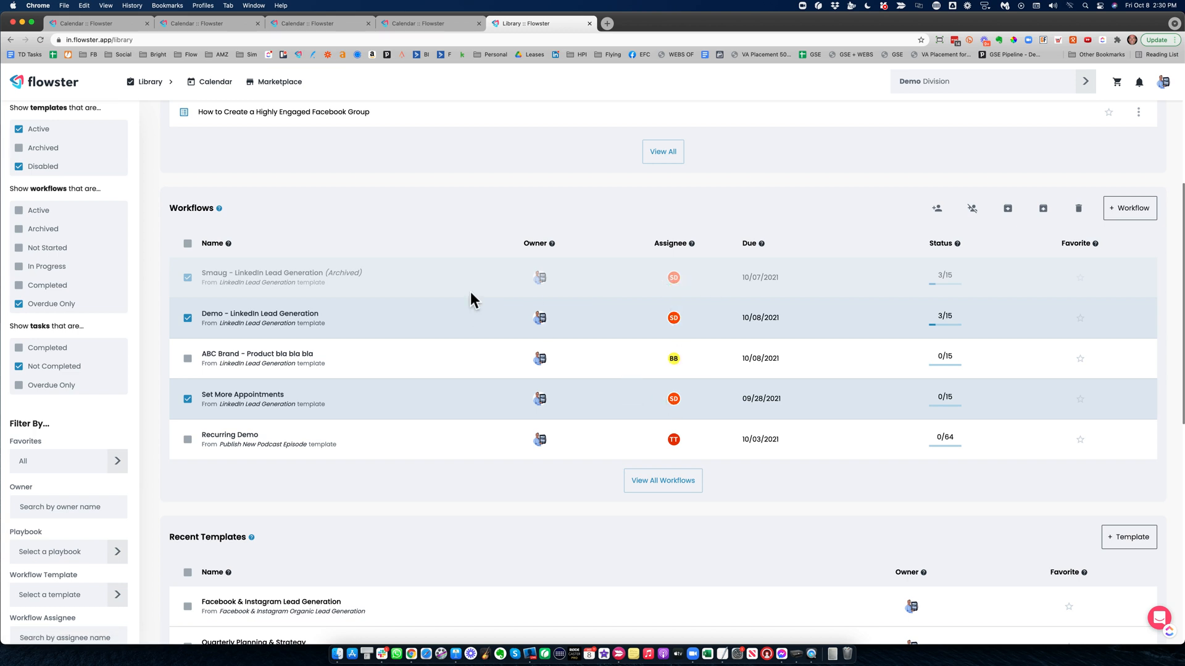
pyautogui.click(973, 208)
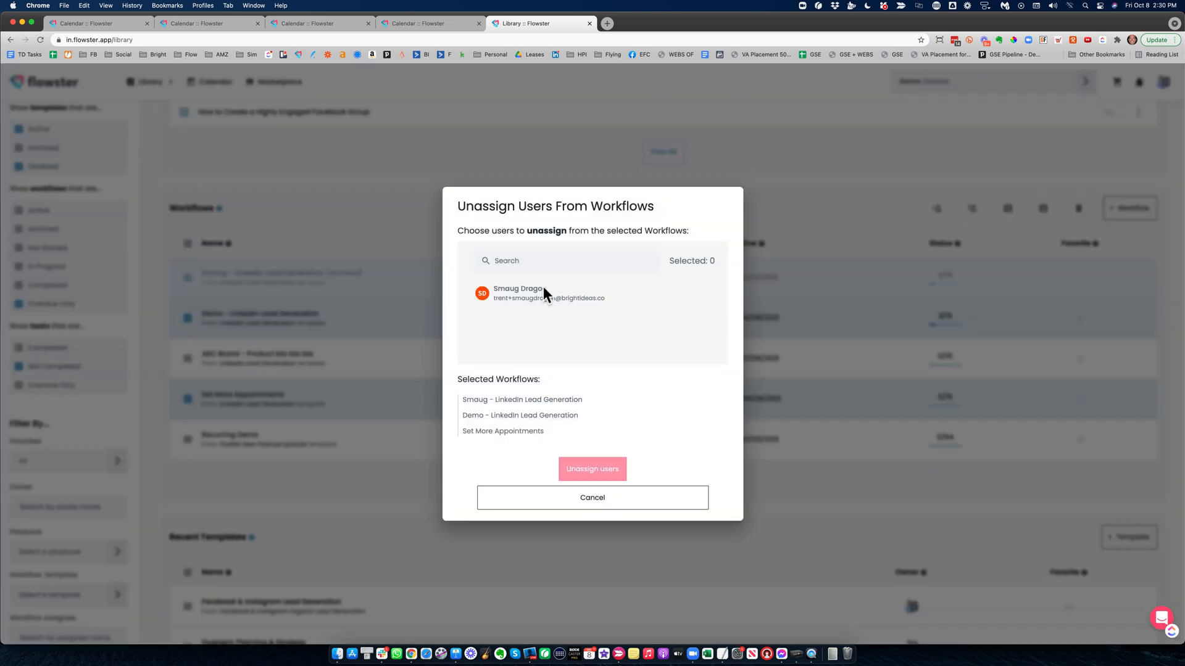
pyautogui.click(543, 290)
pyautogui.click(544, 293)
pyautogui.click(544, 293)
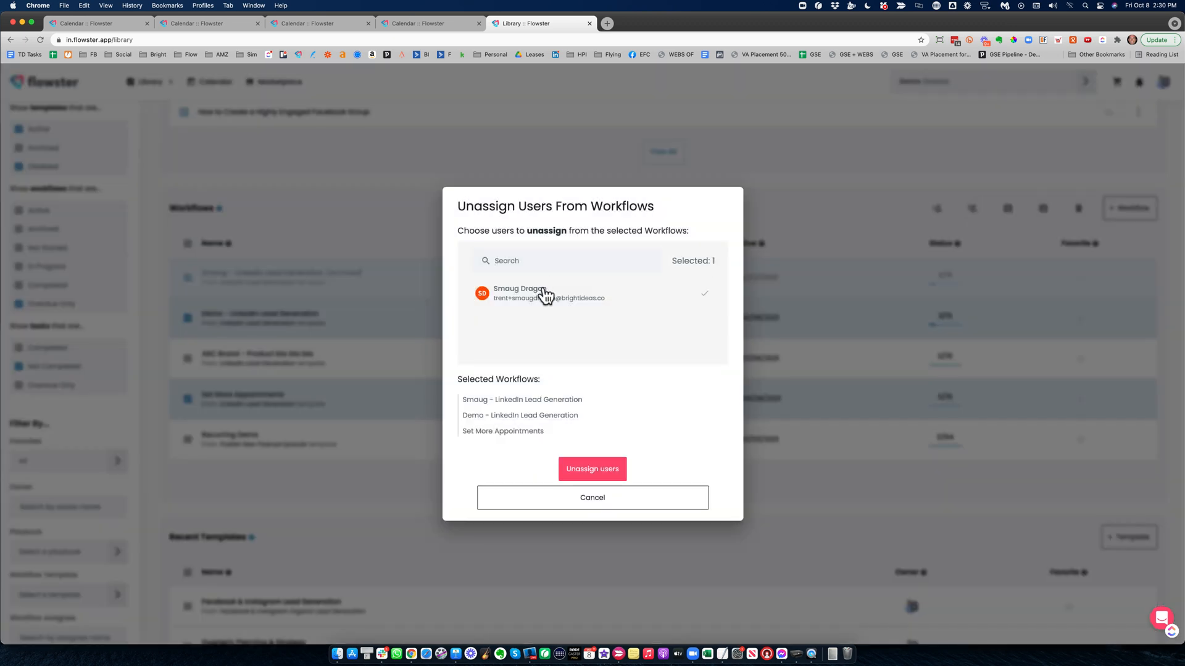
pyautogui.click(587, 468)
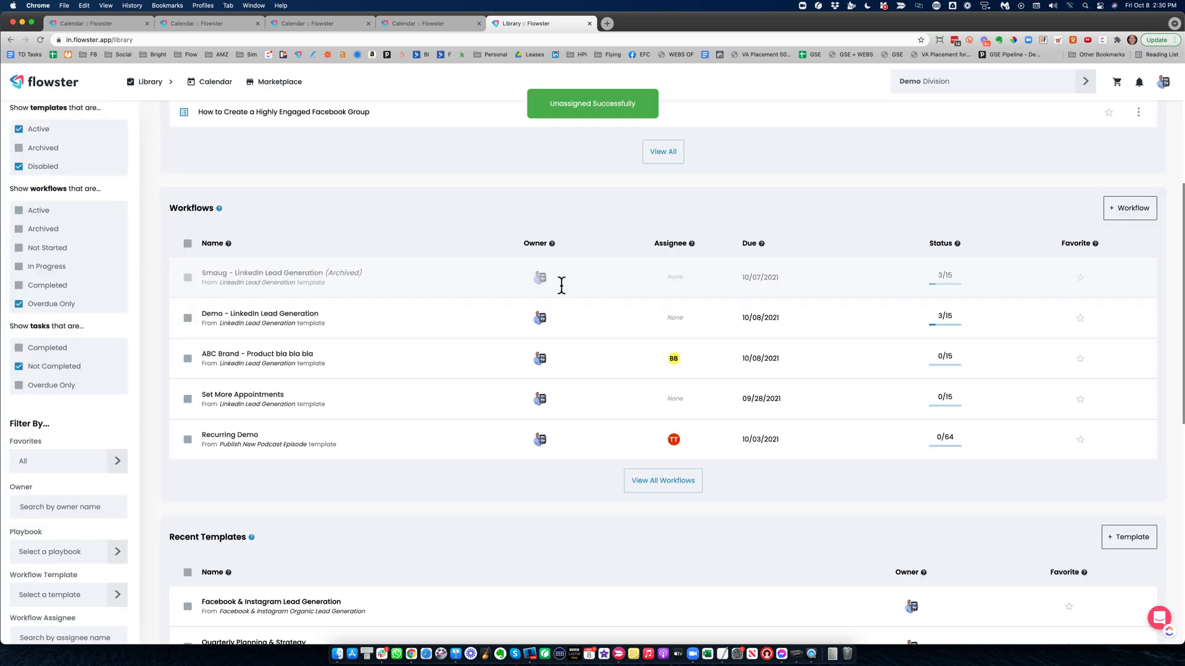
# - Assign the FB user in bulk to the archived LinkedIn Lead Generation, Demo - LinkedIn Lead Generation and Set More Appointments workflows
pyautogui.click(187, 278)
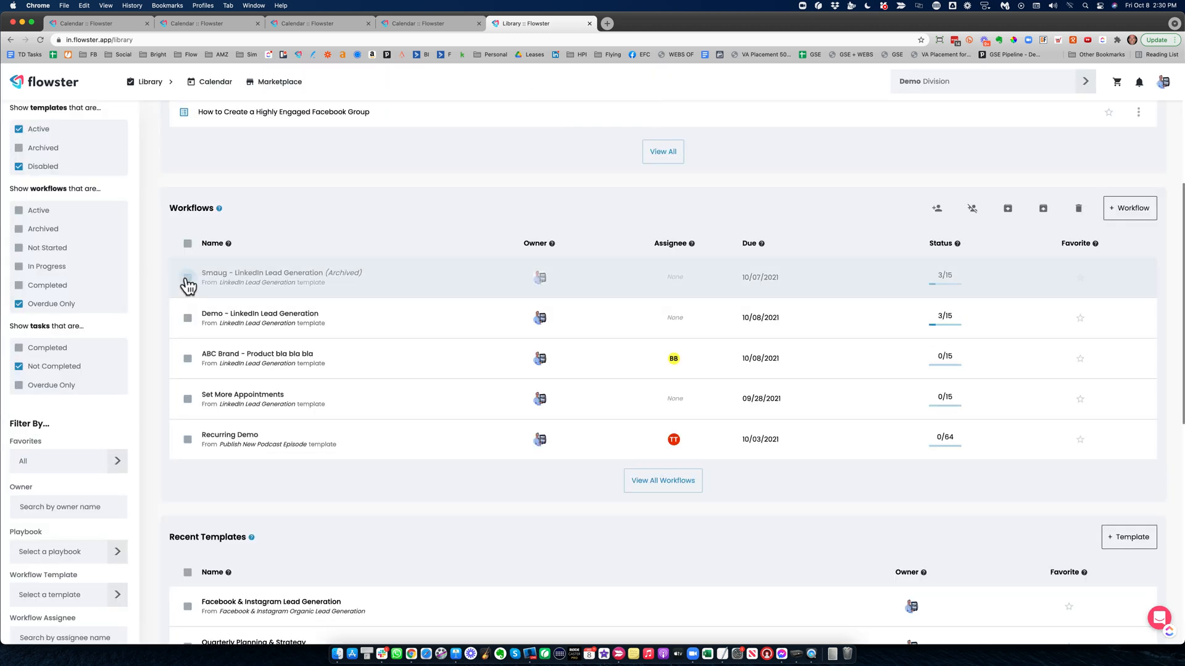
pyautogui.click(188, 318)
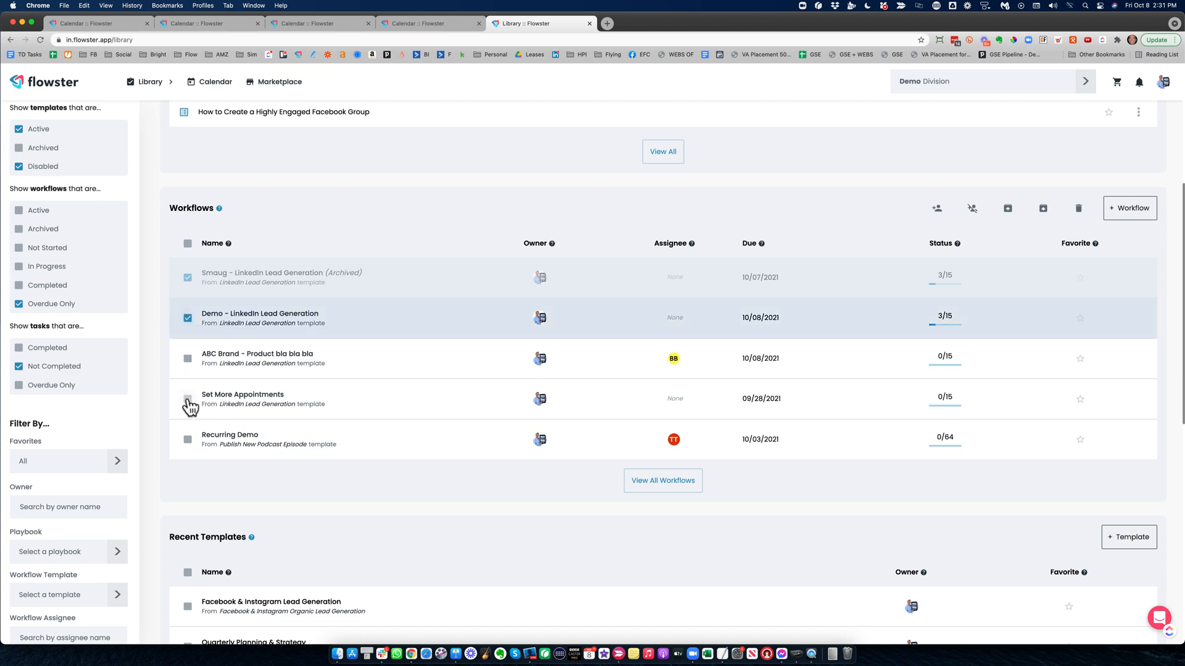
pyautogui.click(187, 398)
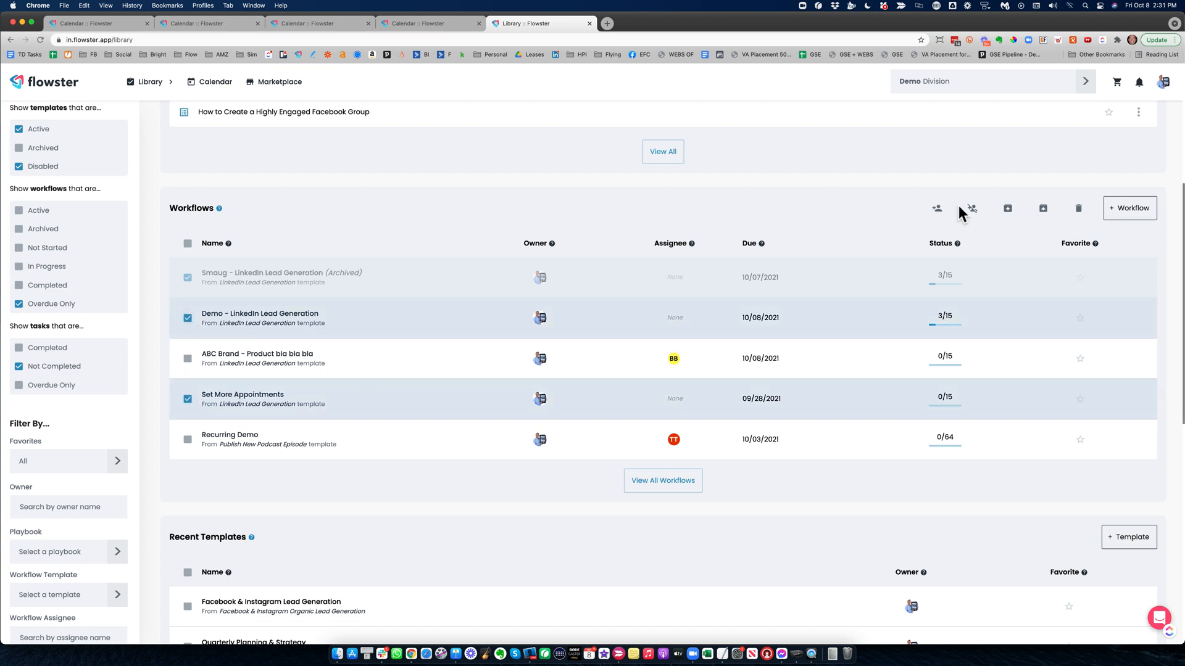
pyautogui.click(936, 209)
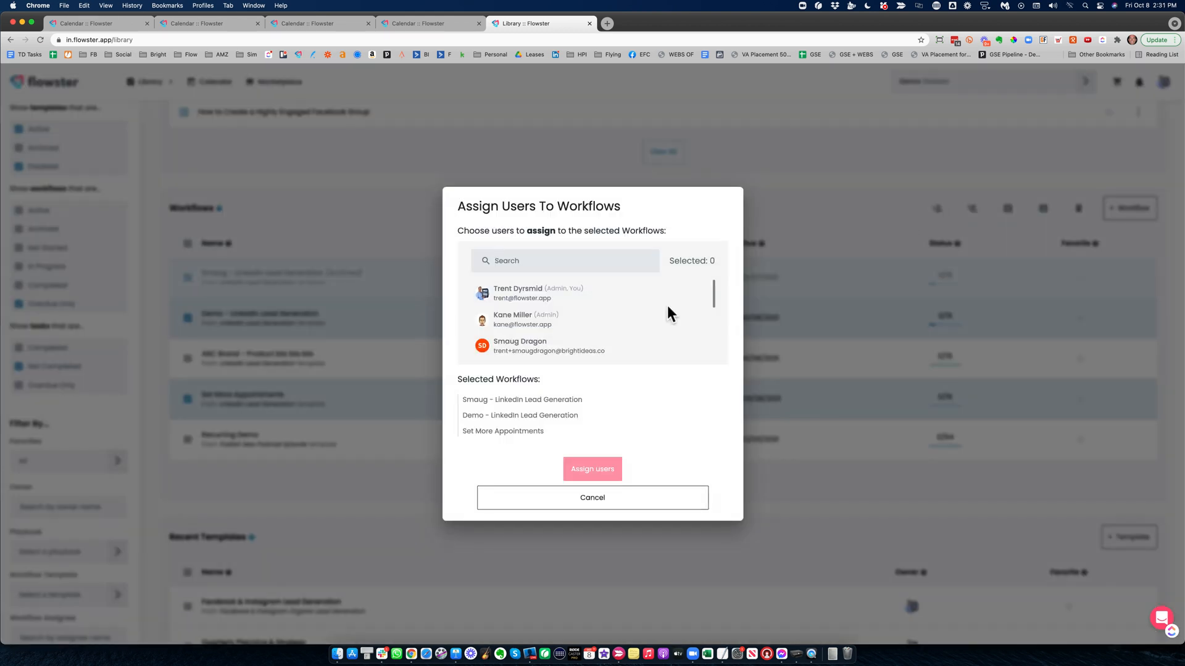
pyautogui.scroll(-3, 635, 304)
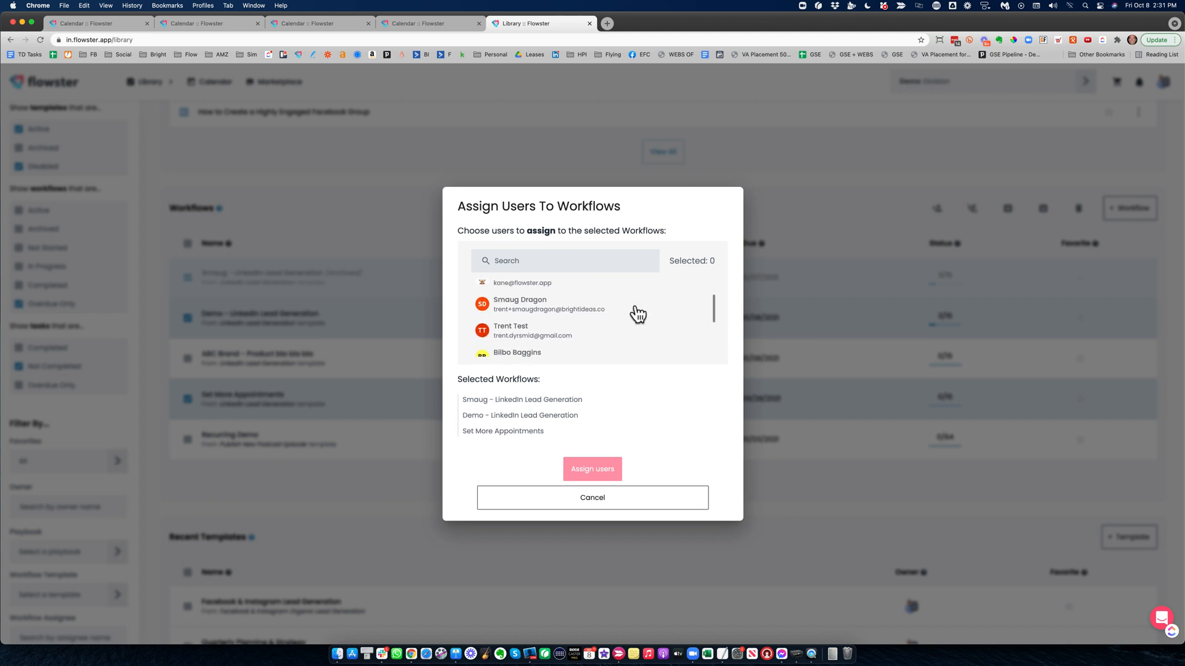
pyautogui.scroll(-1, 636, 314)
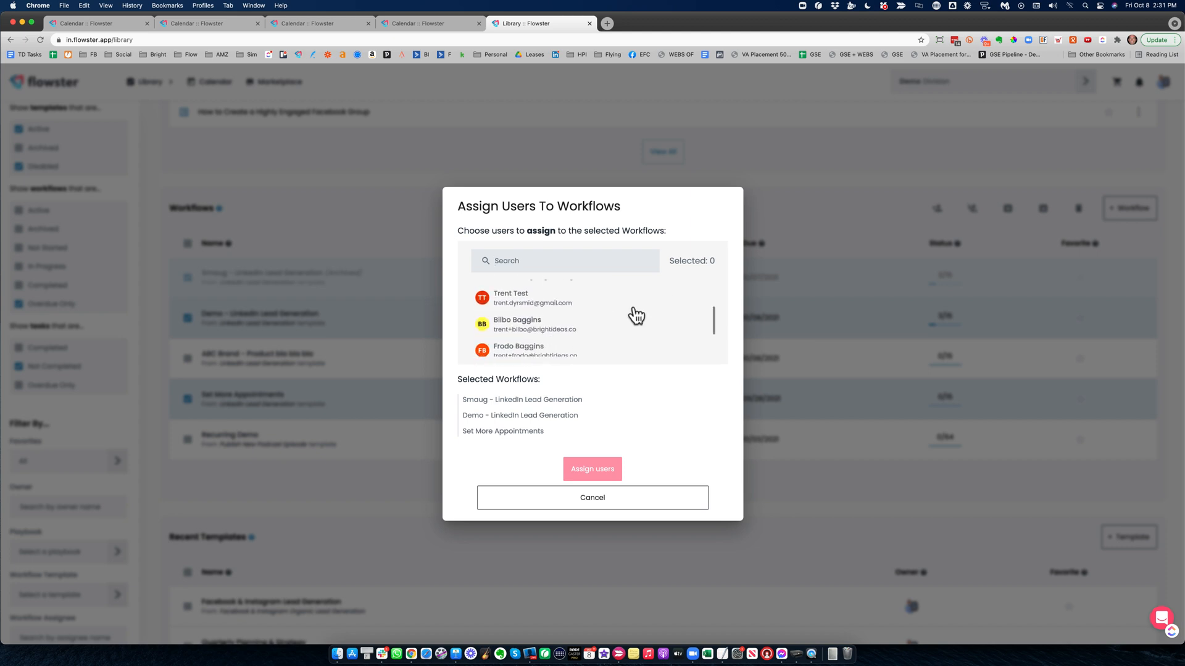
pyautogui.click(529, 349)
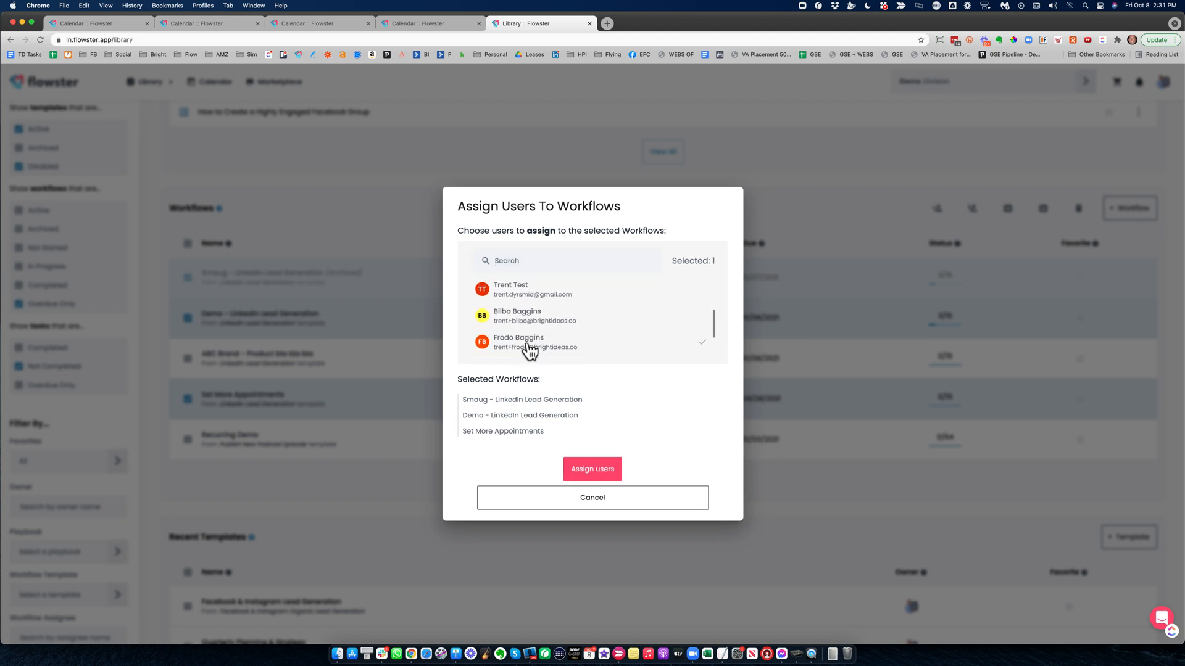
pyautogui.click(597, 471)
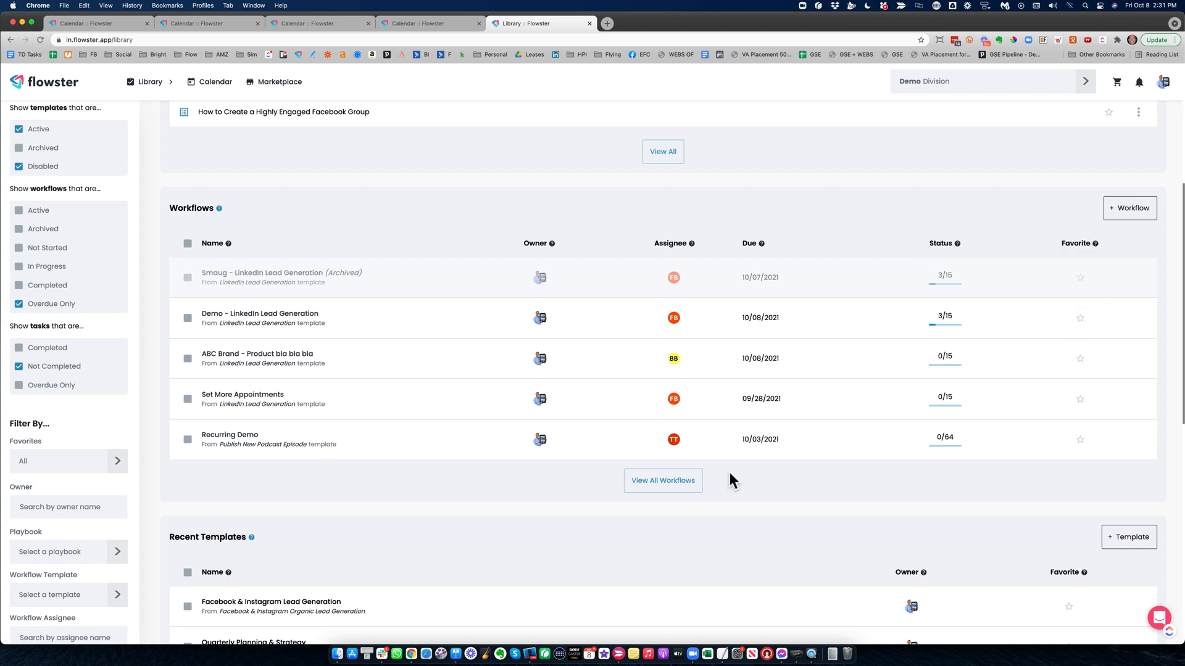
# - Open the full list of all workflows and clear its Overdue Only filter
pyautogui.click(669, 481)
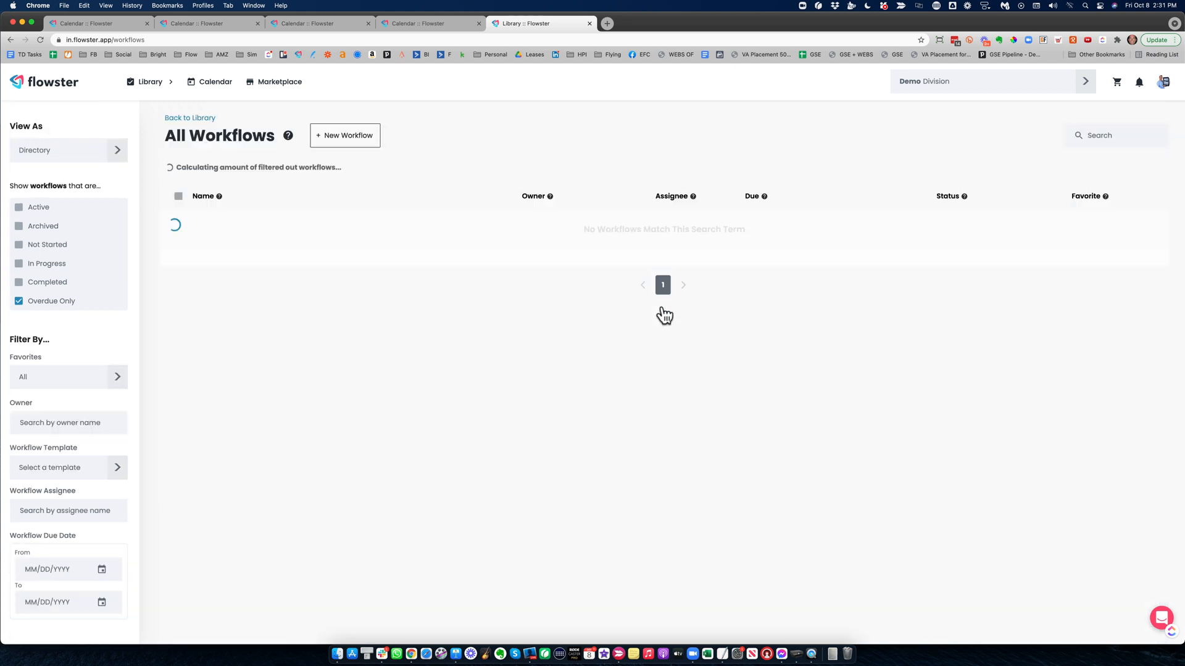
pyautogui.click(1098, 135)
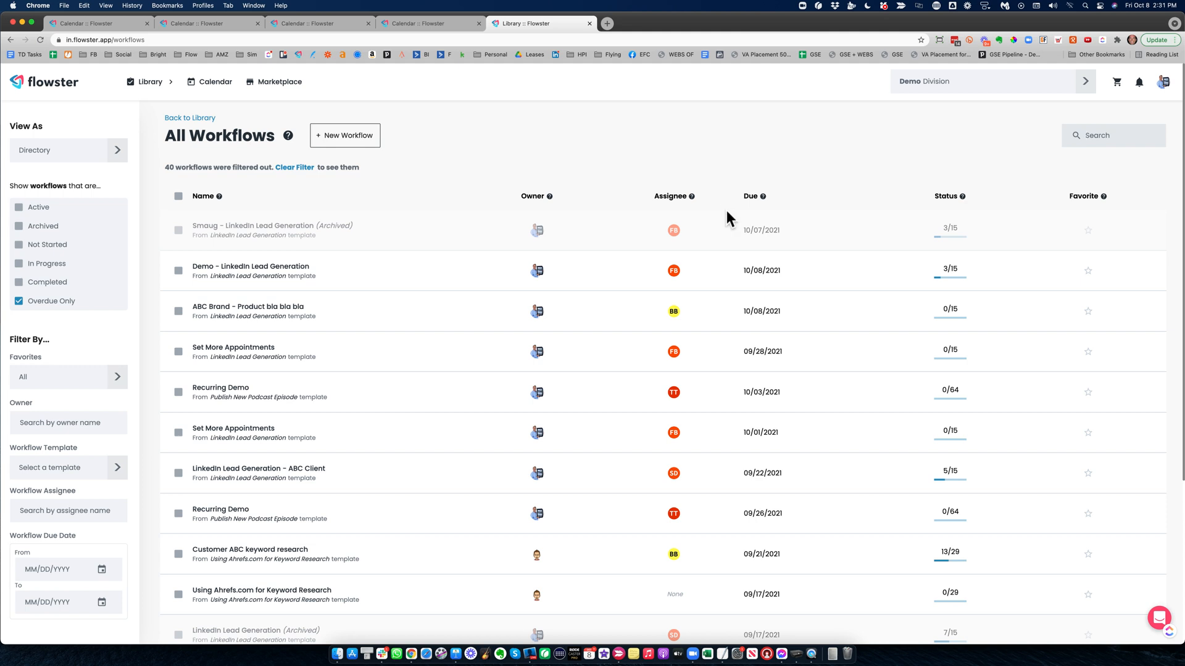
pyautogui.scroll(-2, 727, 210)
pyautogui.scroll(2, 727, 209)
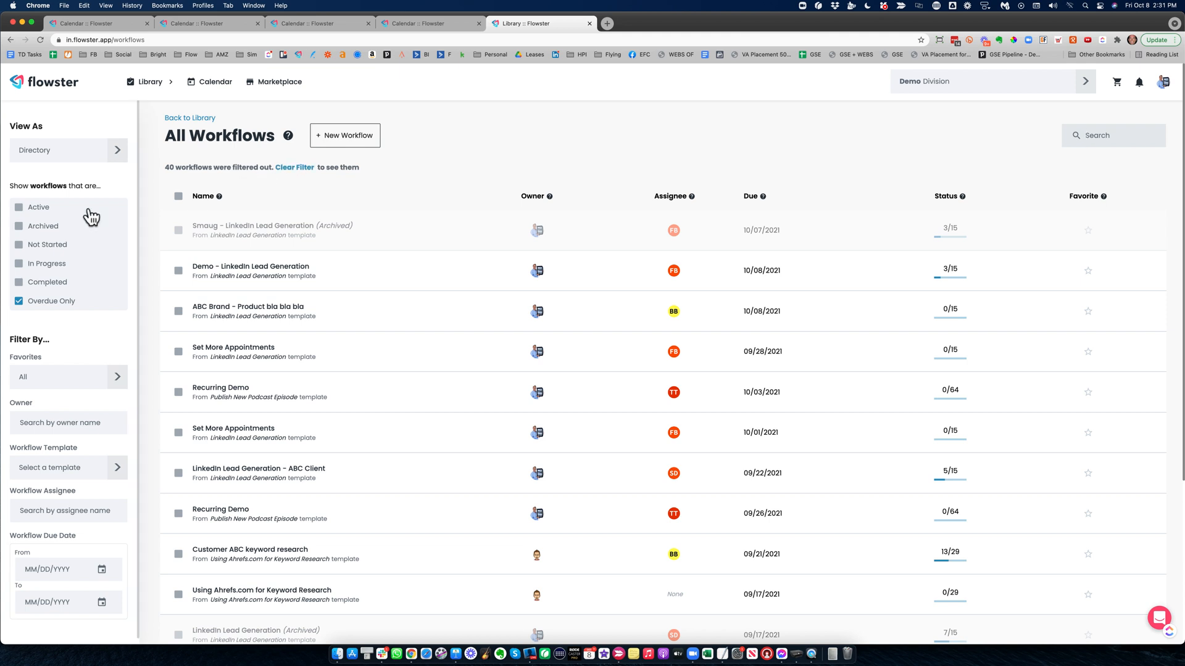
pyautogui.click(301, 170)
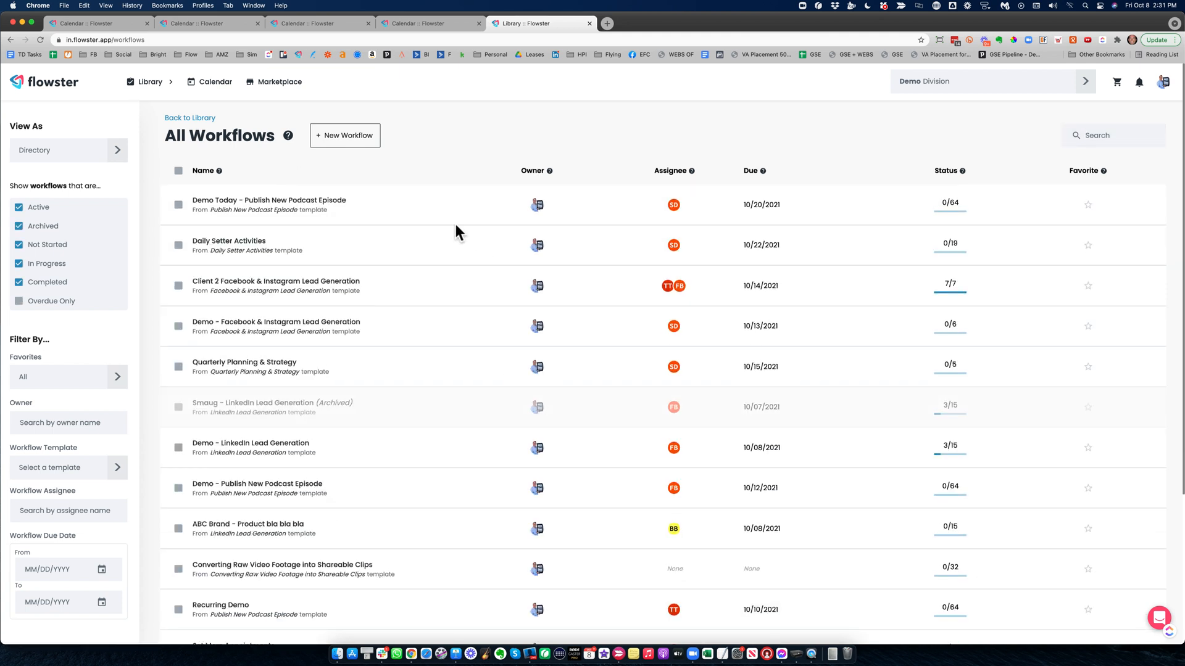
# - Archive every workflow on the first page of the All Workflows list in bulk
pyautogui.scroll(-5, 442, 220)
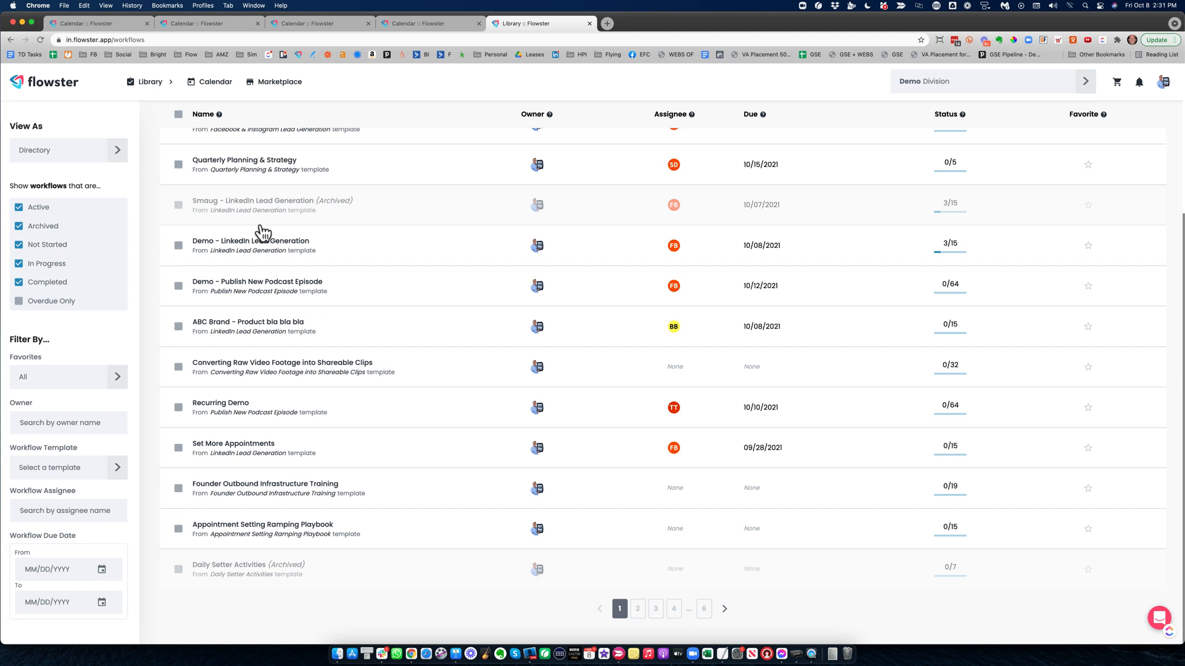
pyautogui.scroll(5, 258, 219)
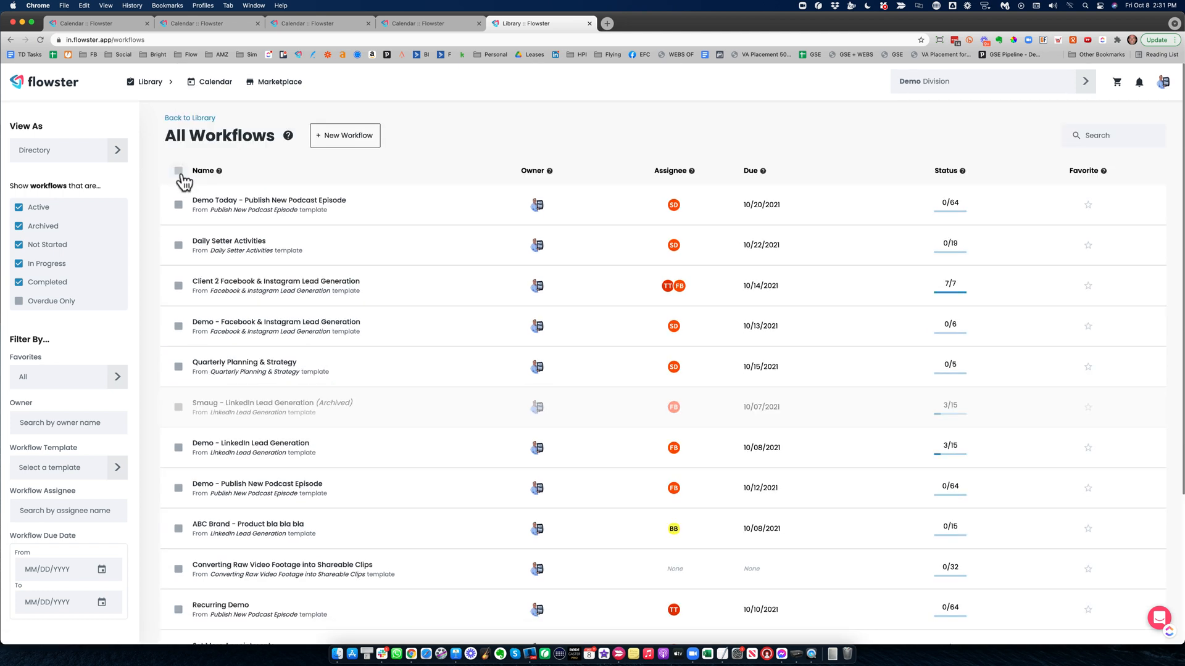
pyautogui.click(178, 171)
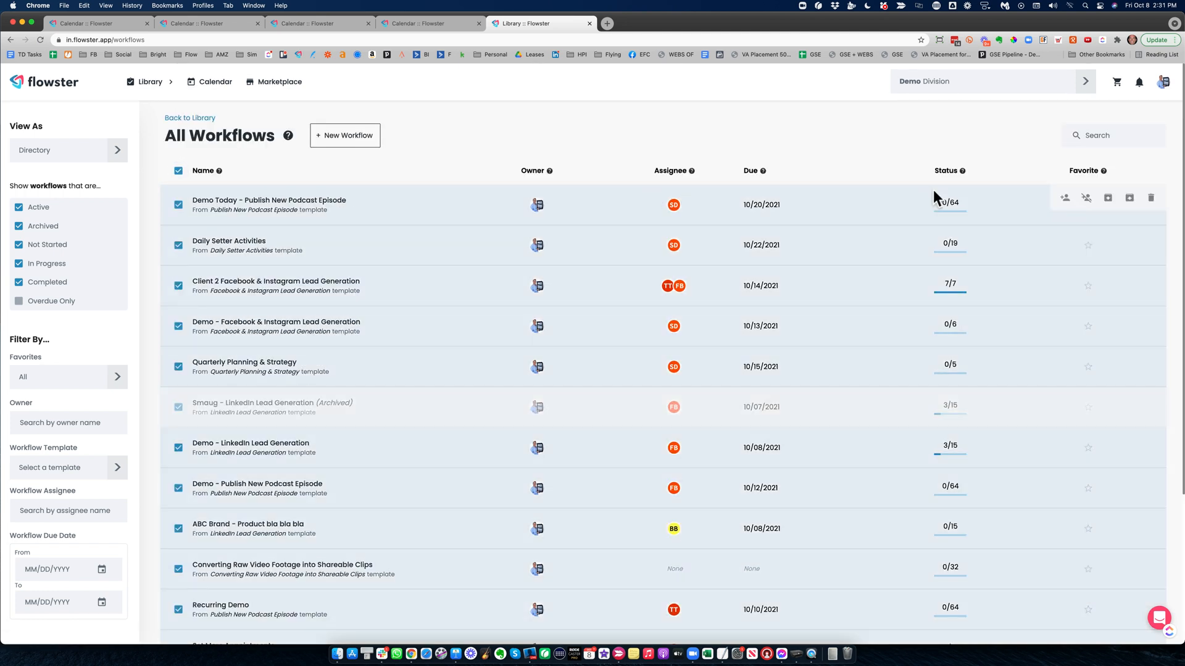
pyautogui.click(1107, 197)
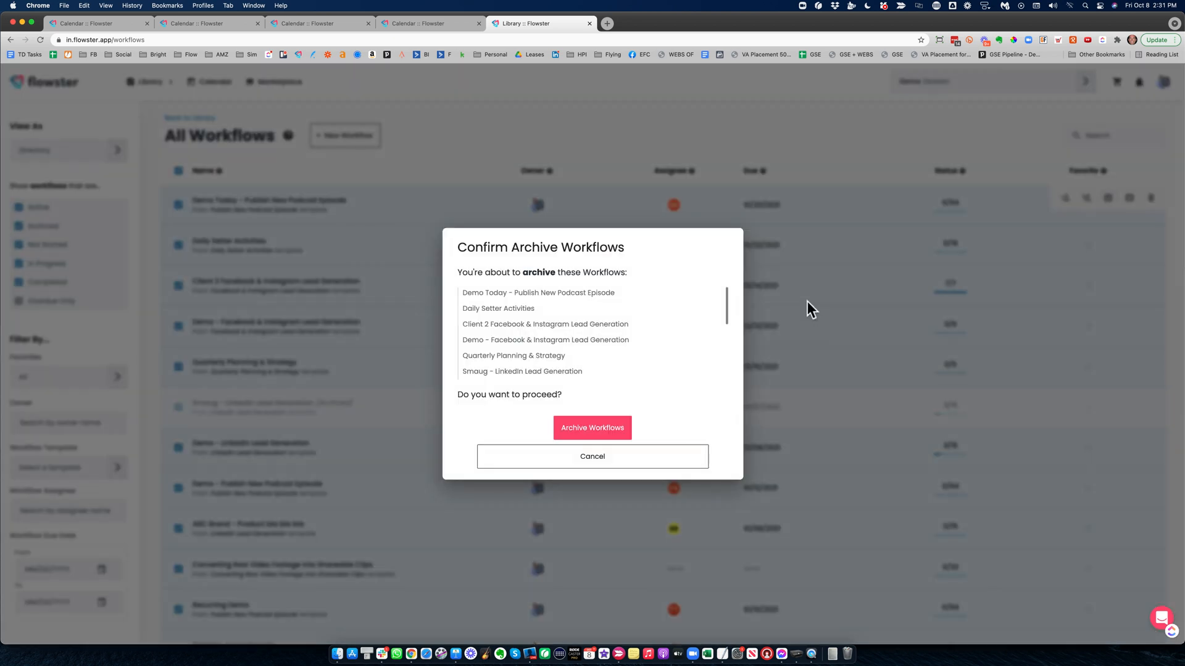
pyautogui.scroll(-5, 527, 327)
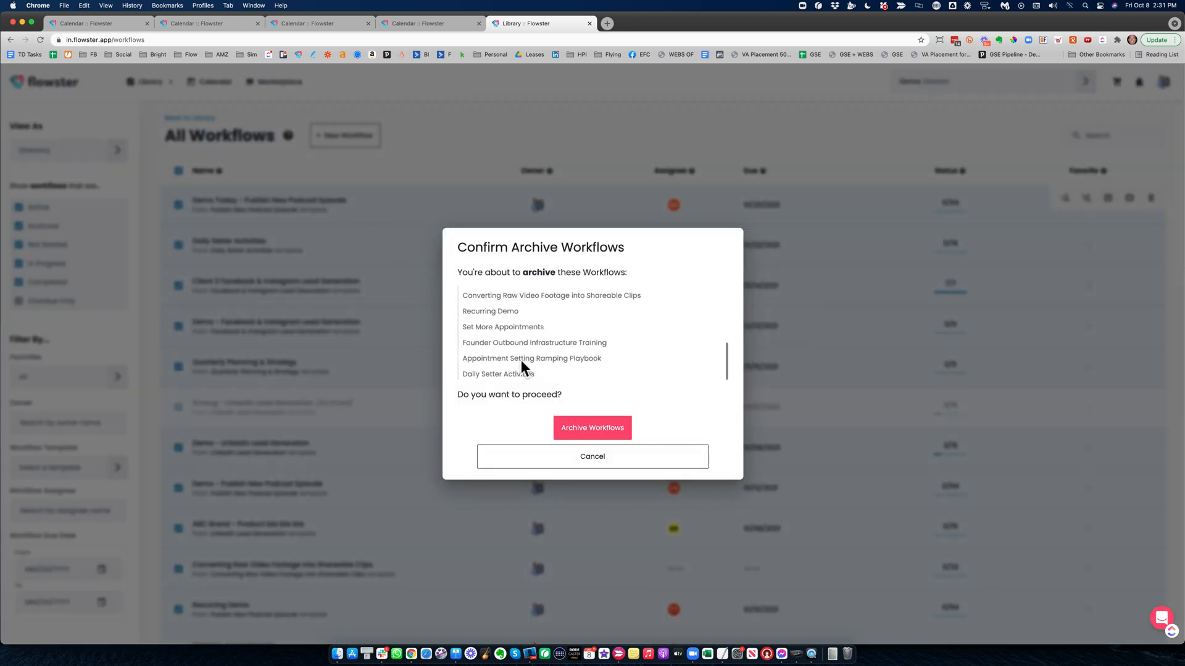
pyautogui.click(590, 433)
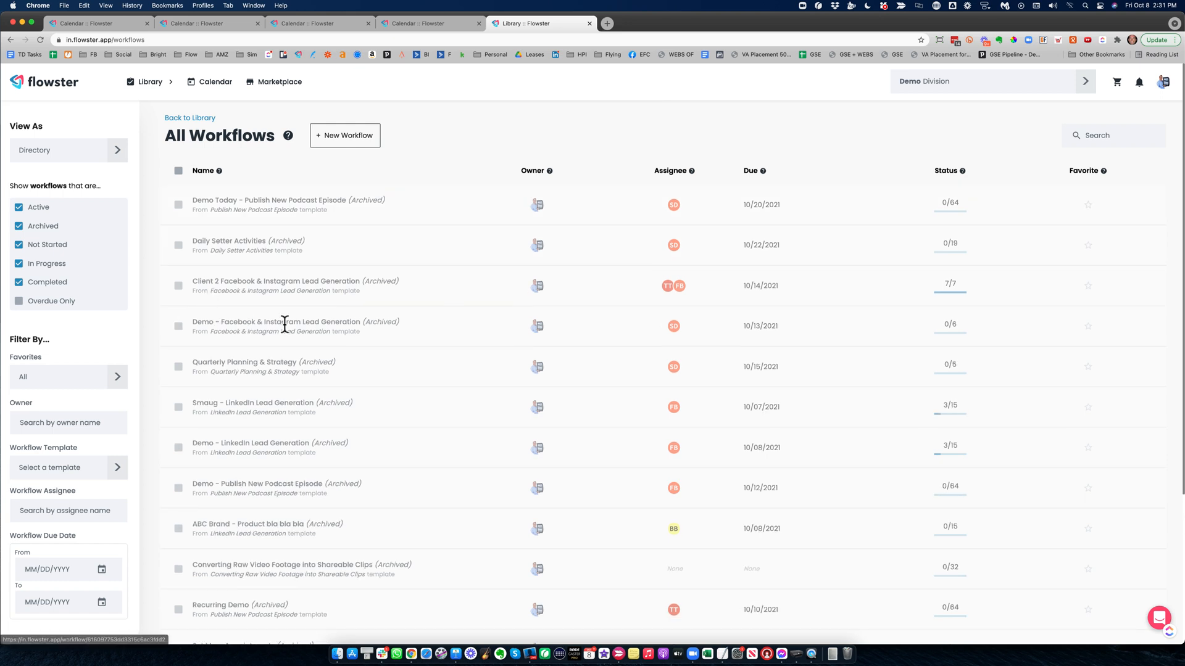
# - Limit the workflow status filter to Overdue Only, with Active, Archived, Not Started, In Progress and Completed switched off
pyautogui.click(19, 282)
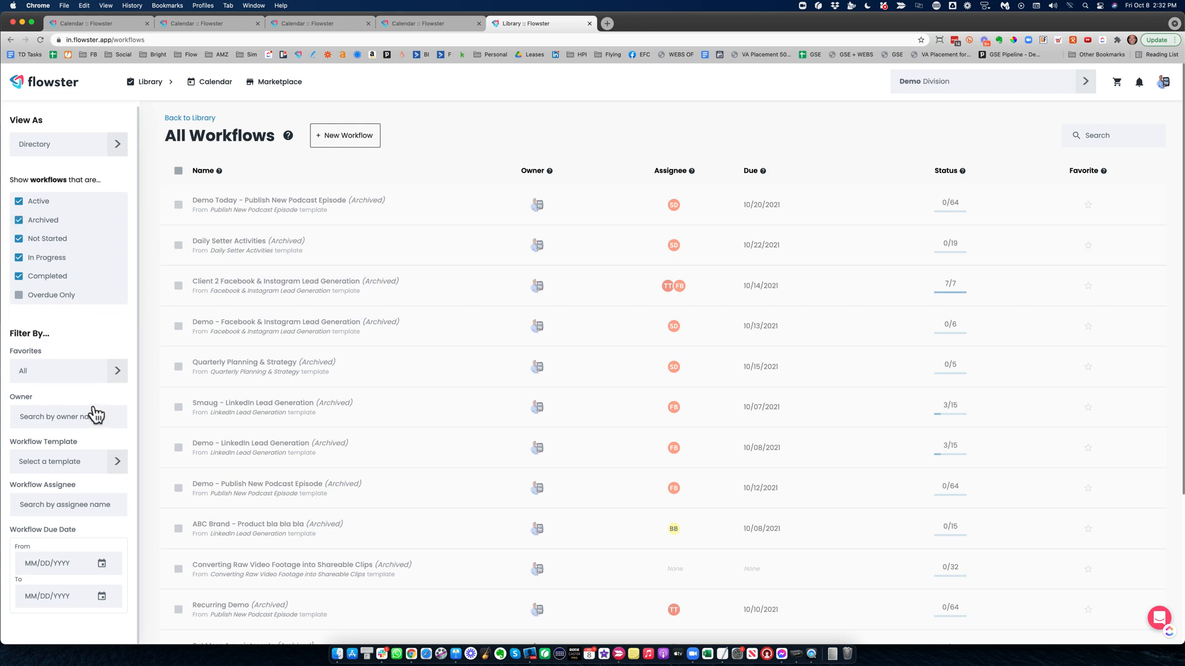
pyautogui.scroll(-3, 67, 453)
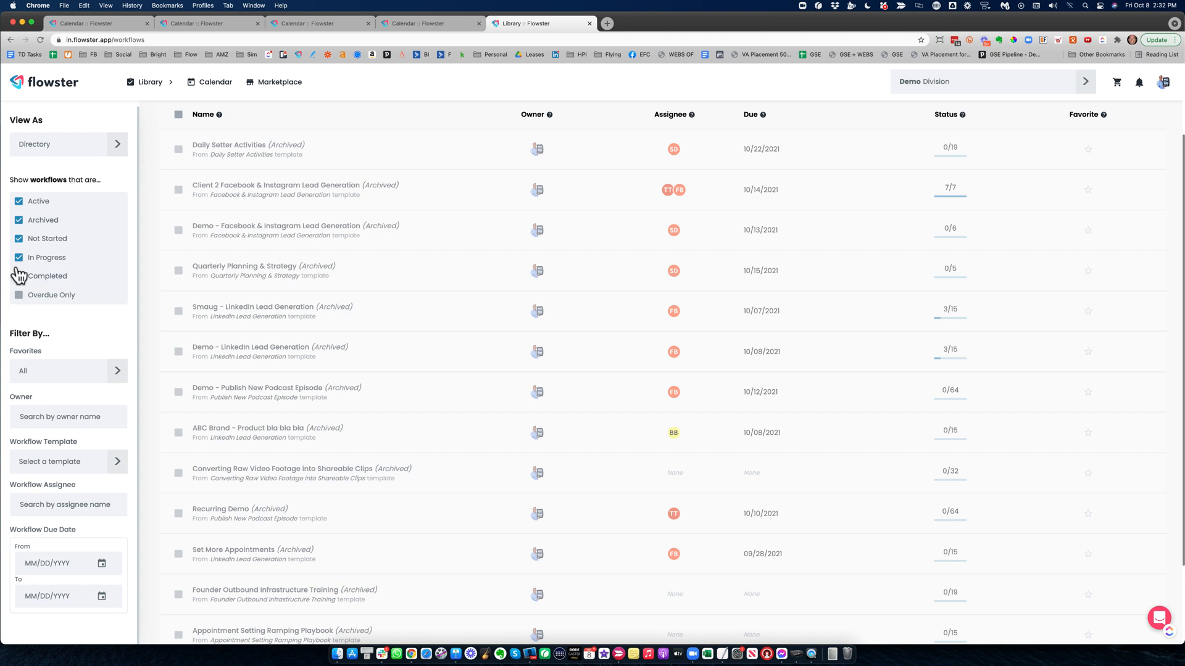
pyautogui.click(19, 295)
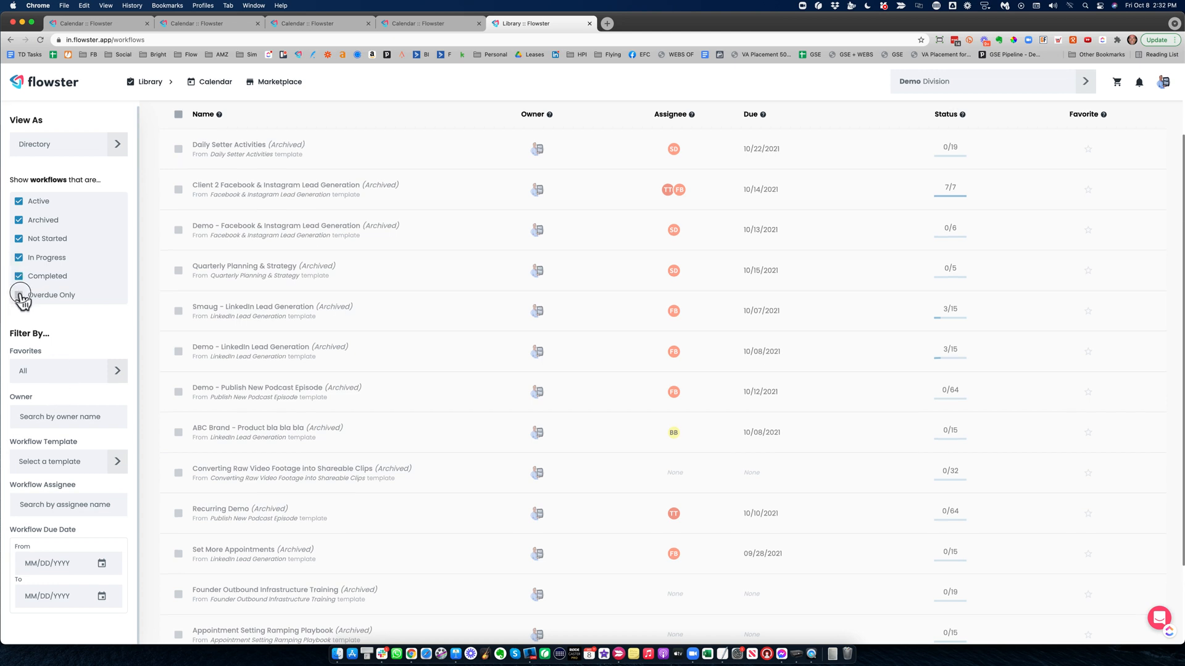
pyautogui.click(19, 258)
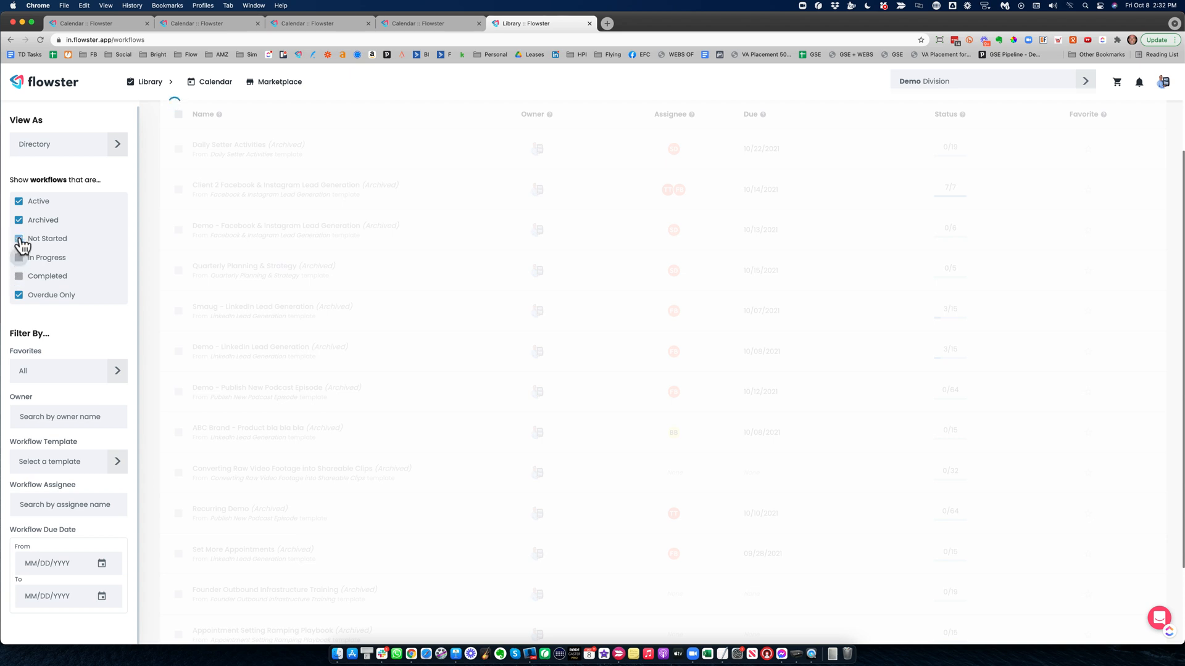
pyautogui.click(18, 239)
pyautogui.click(18, 220)
pyautogui.click(19, 201)
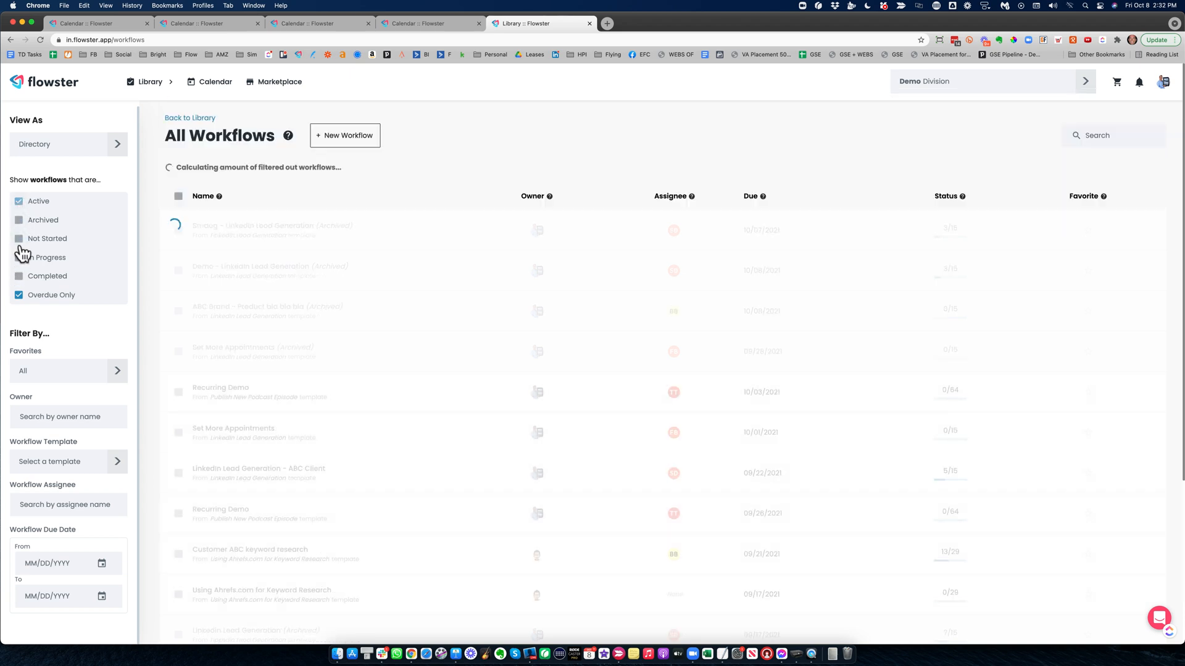
# - Filter the overdue workflows by the assignee's first name and include the Active status filter
pyautogui.scroll(-5, 76, 404)
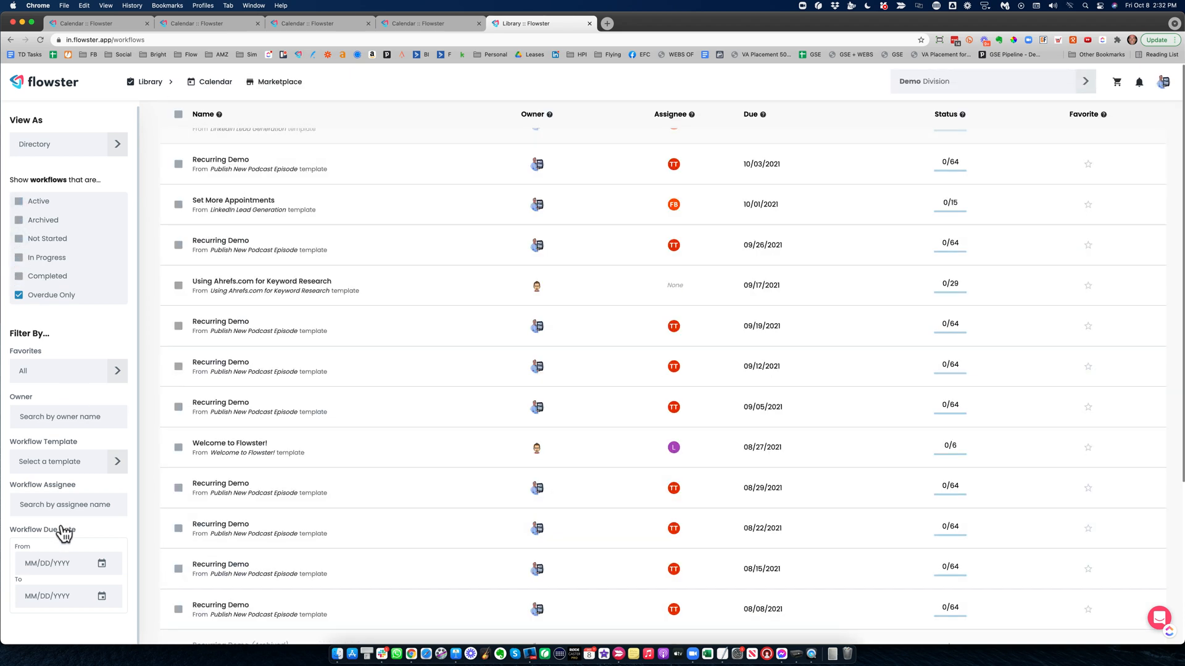
pyautogui.click(59, 505)
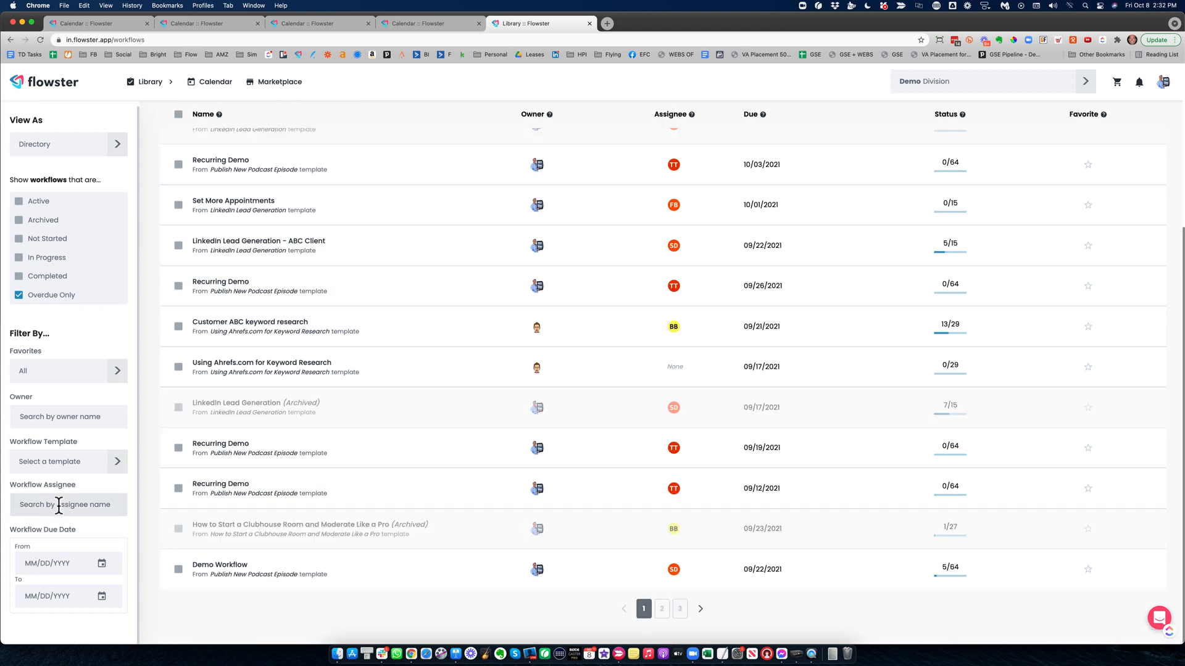
pyautogui.write('bilbo')
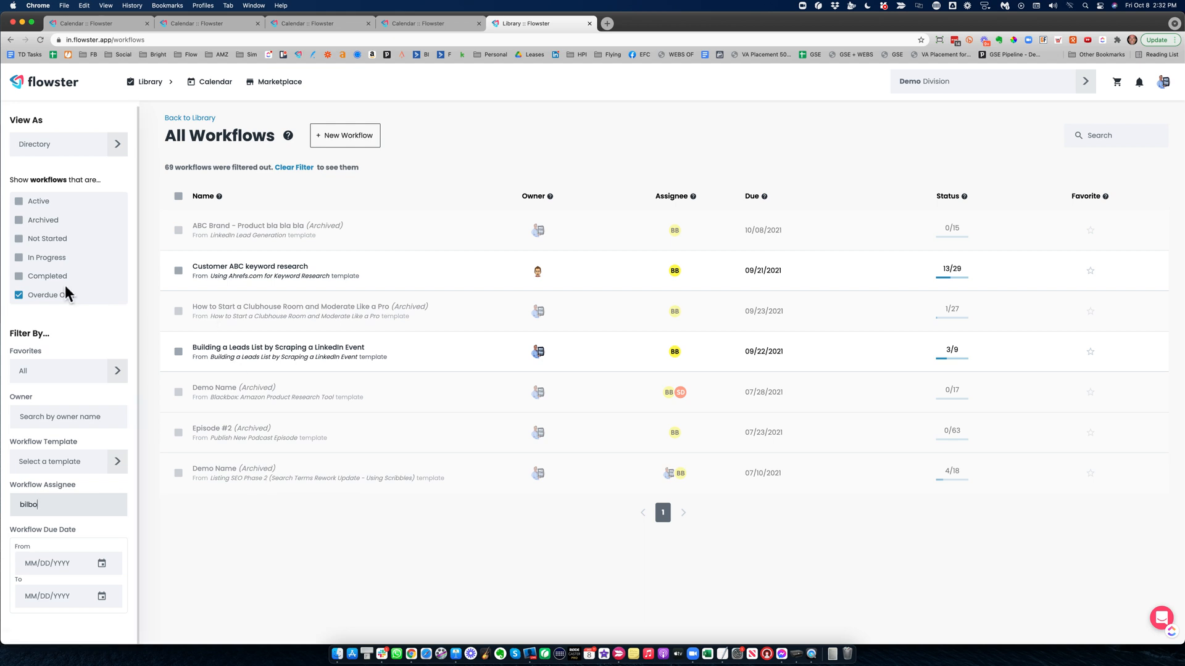
pyautogui.click(20, 203)
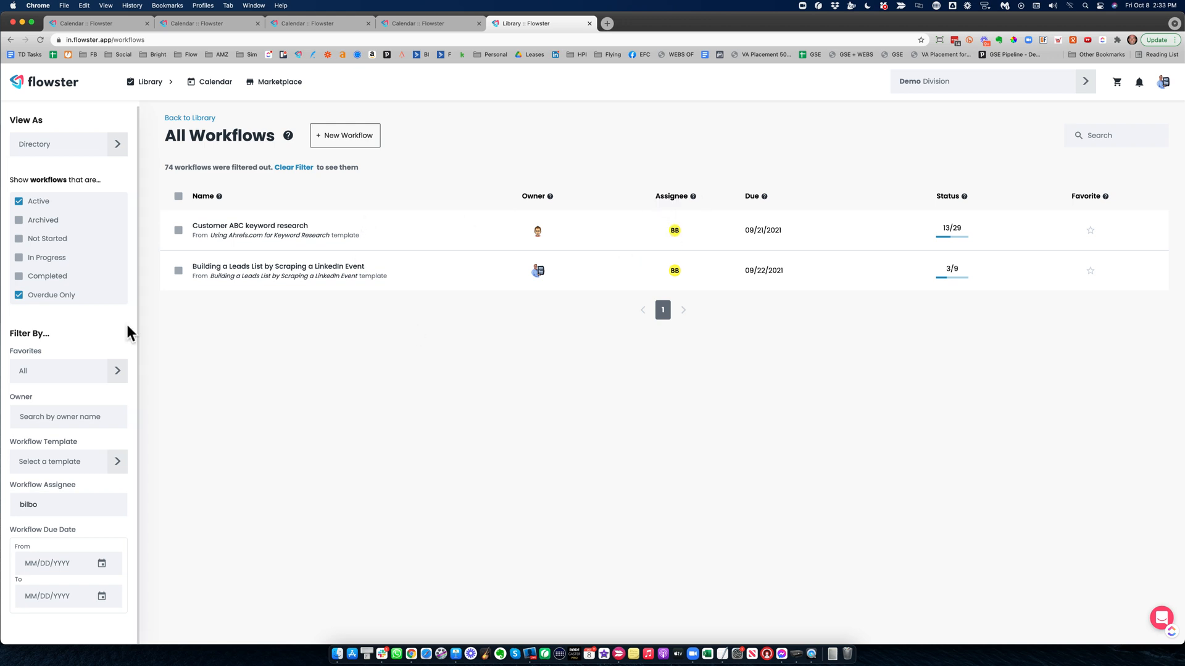
# - Clear the workflow assignee filter and filter the list by the owner's first name instead
pyautogui.click(40, 418)
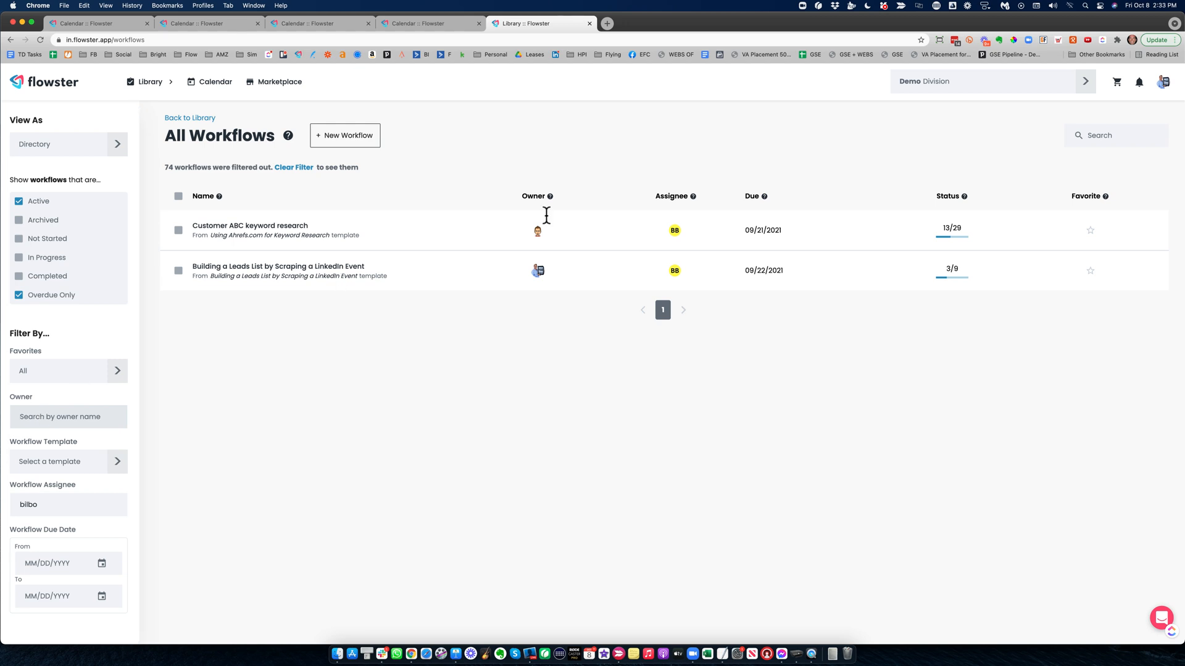
pyautogui.moveTo(550, 200)
pyautogui.doubleClick(48, 505)
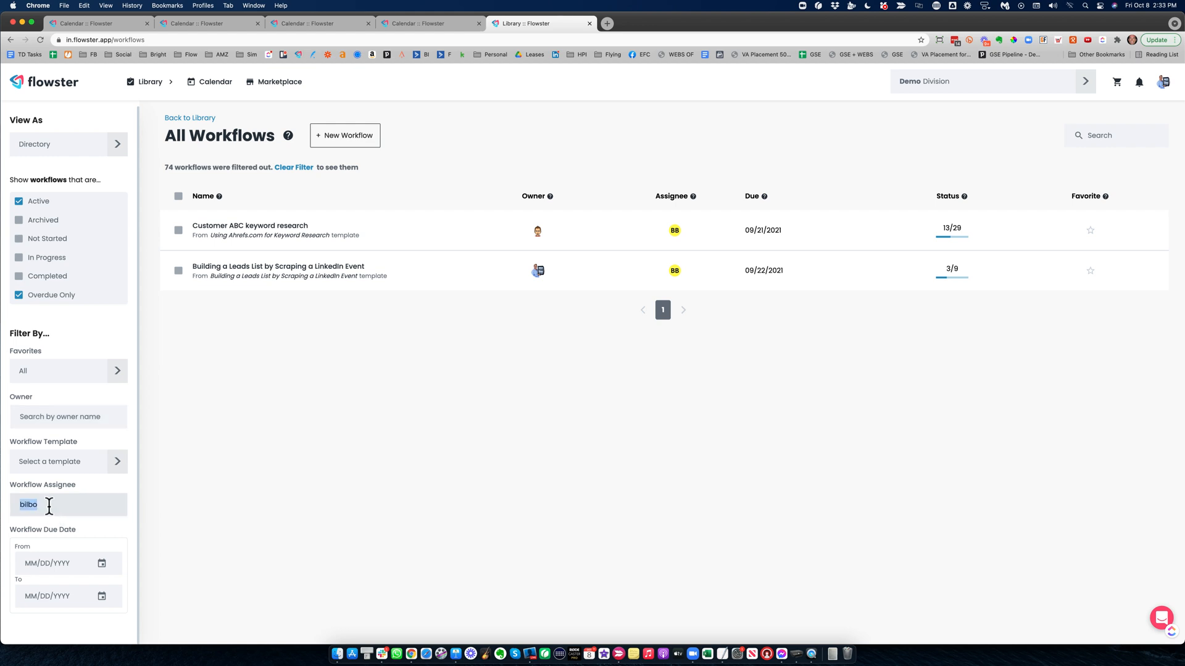
pyautogui.press('BackSpace')
pyautogui.click(41, 415)
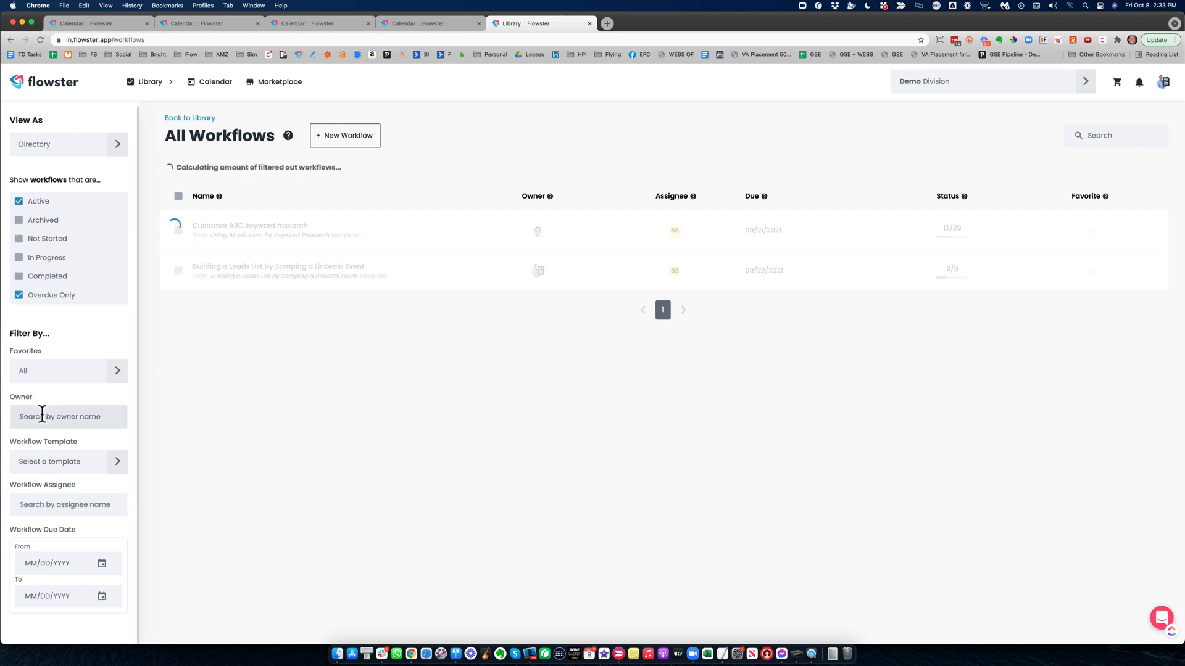
pyautogui.write('tr')
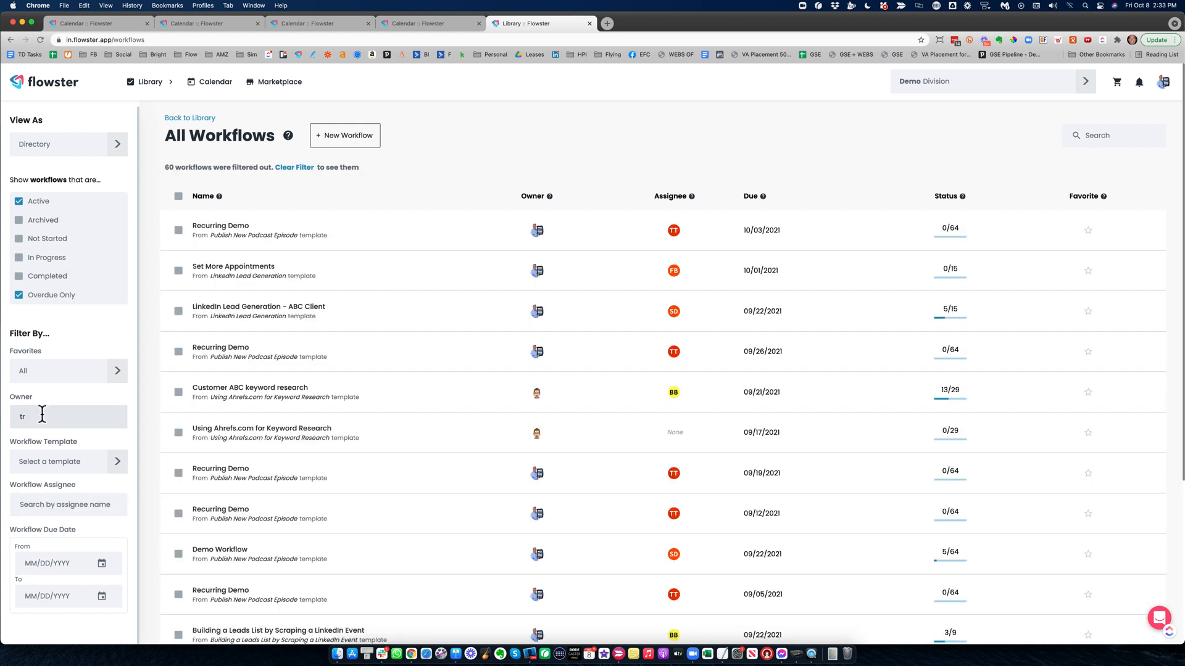
pyautogui.write('ent')
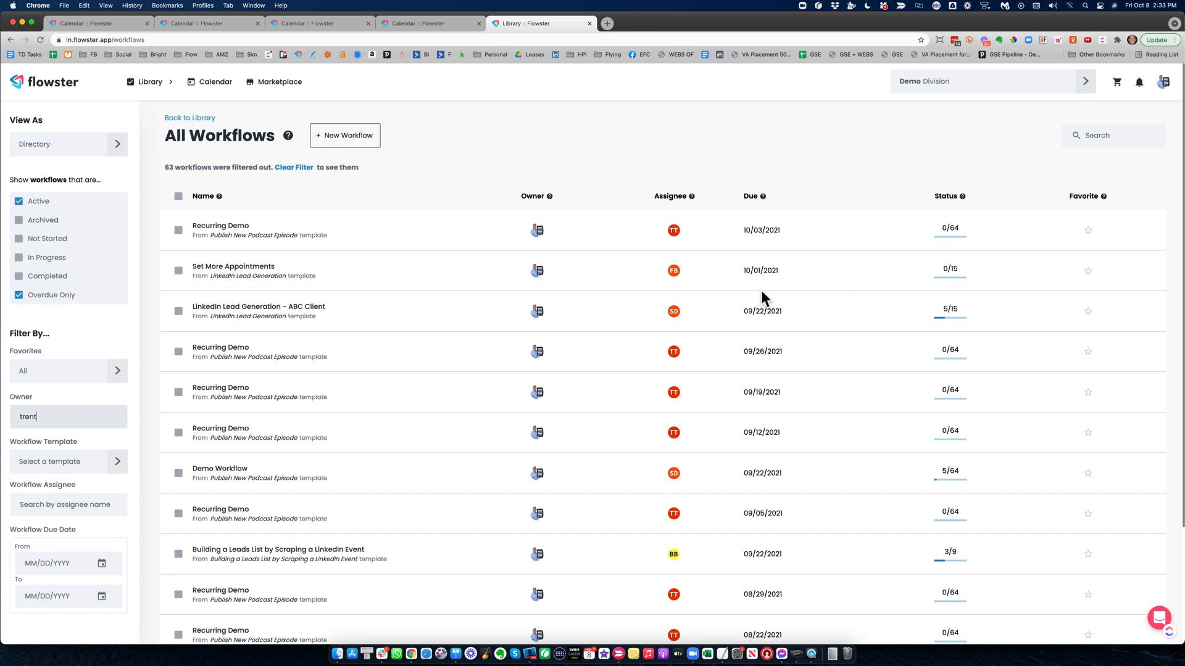
# - Archive the first five overdue workflows in the All Workflows list in bulk
pyautogui.click(178, 230)
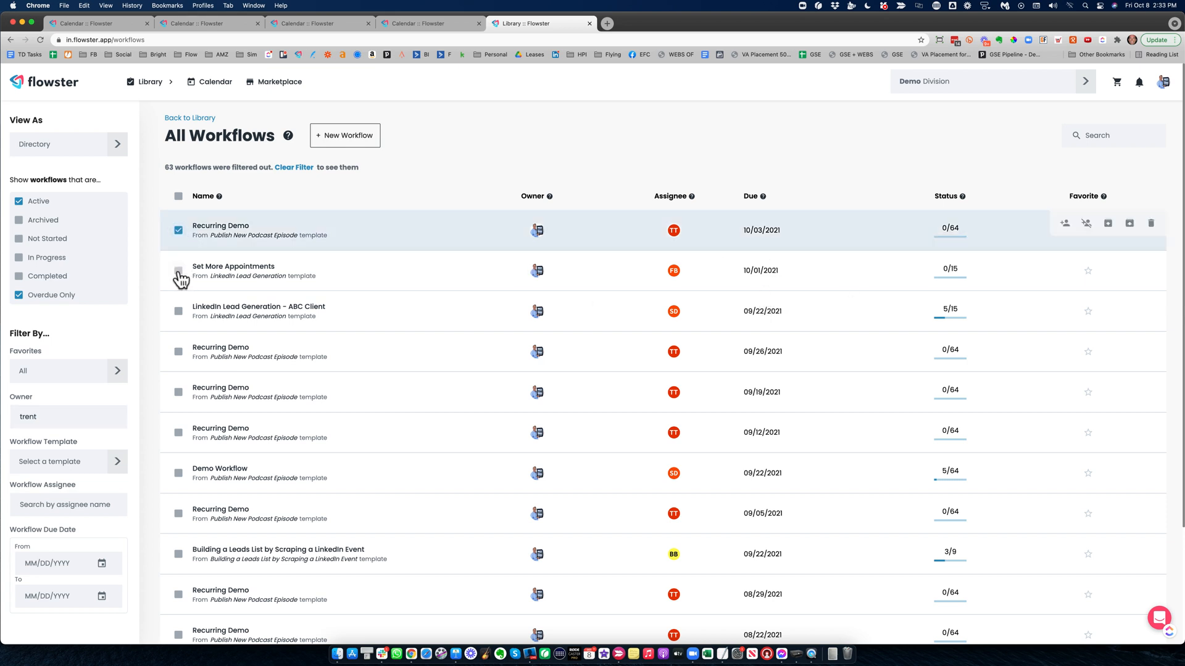
pyautogui.click(178, 270)
pyautogui.click(179, 311)
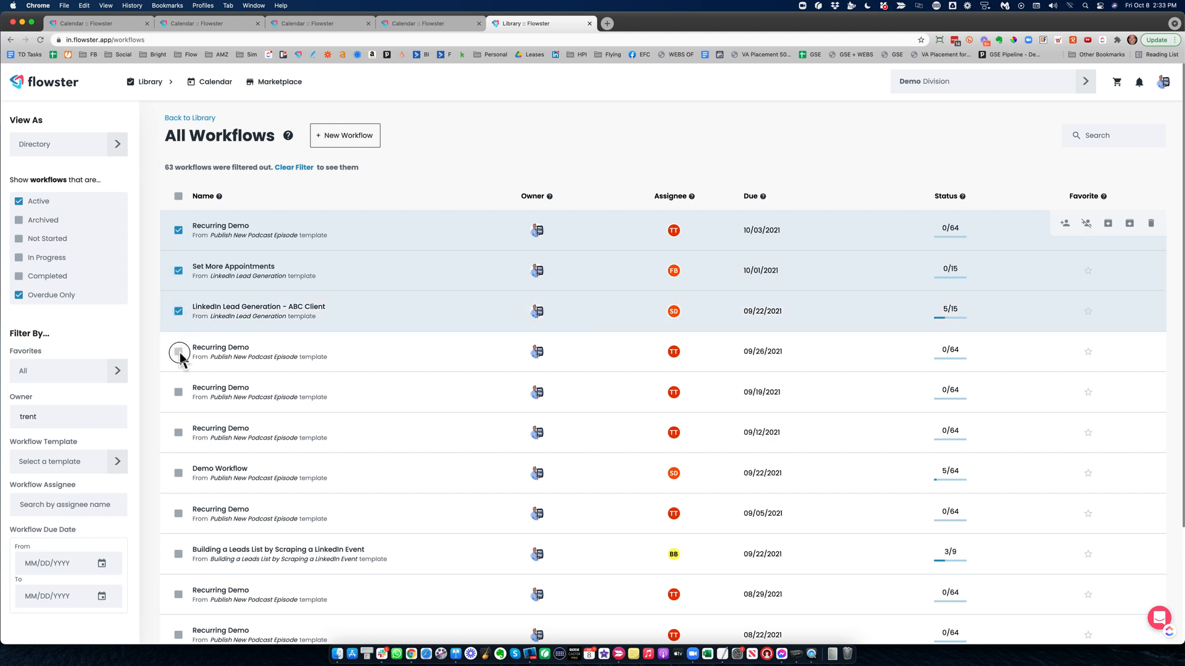
pyautogui.click(179, 351)
pyautogui.click(179, 393)
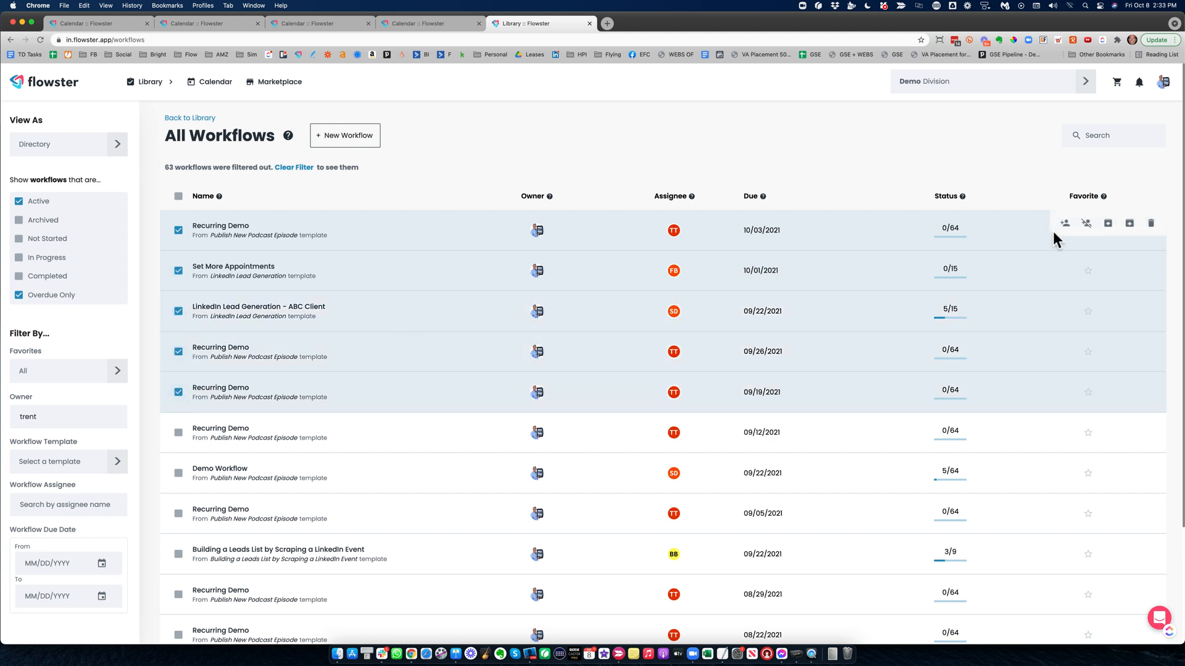
pyautogui.click(1108, 224)
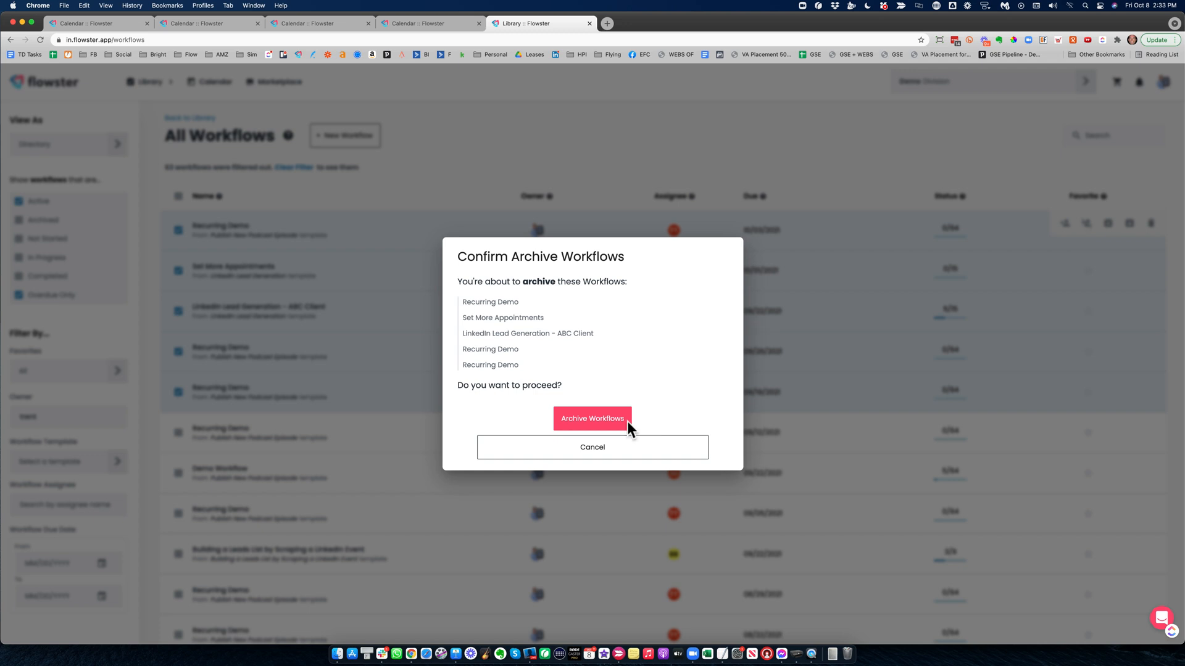
pyautogui.click(593, 423)
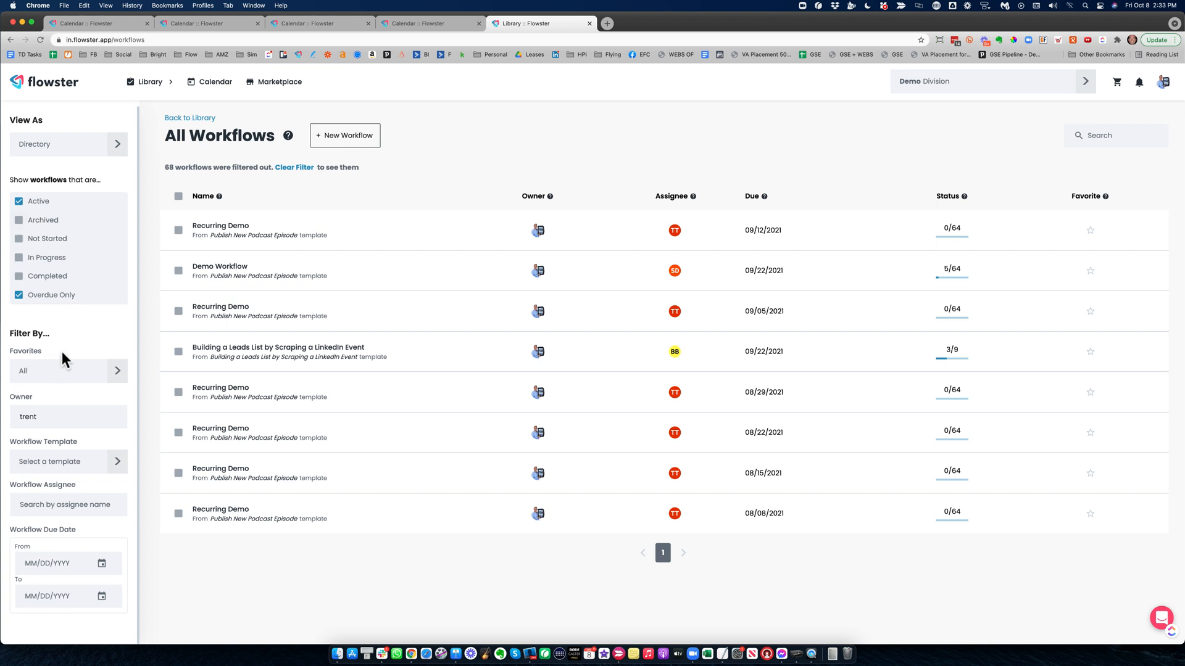
# - Return to the Library and create a new template named "Demo Template" in the Home folder
pyautogui.moveTo(146, 88)
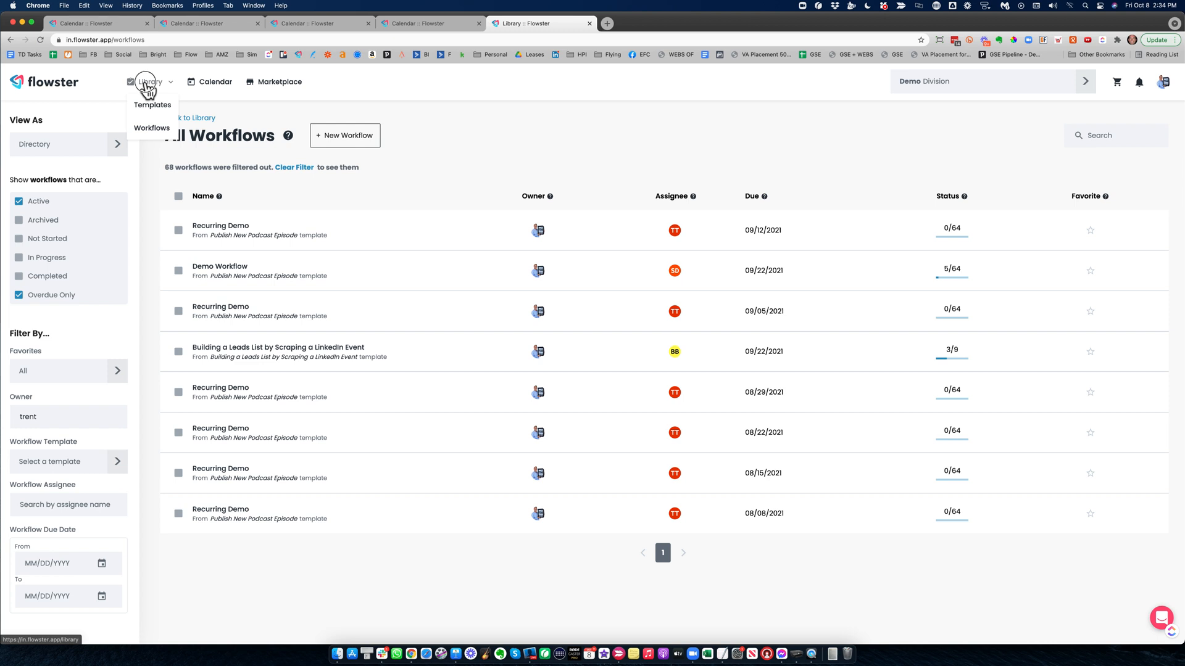
pyautogui.click(148, 86)
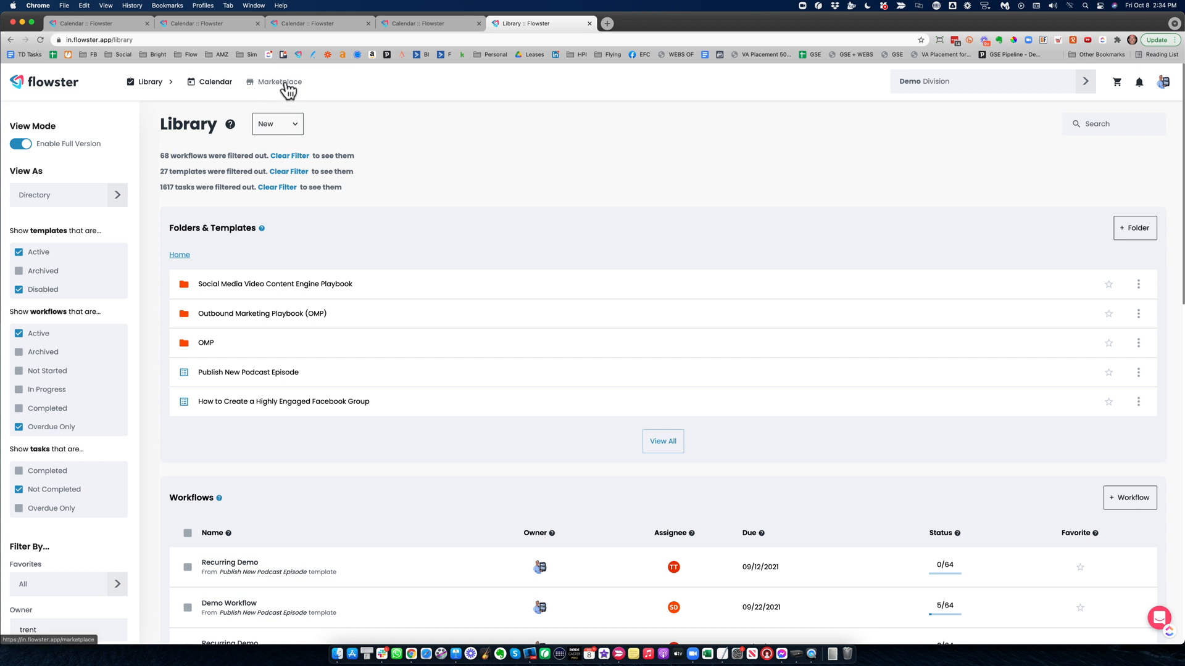
pyautogui.click(284, 130)
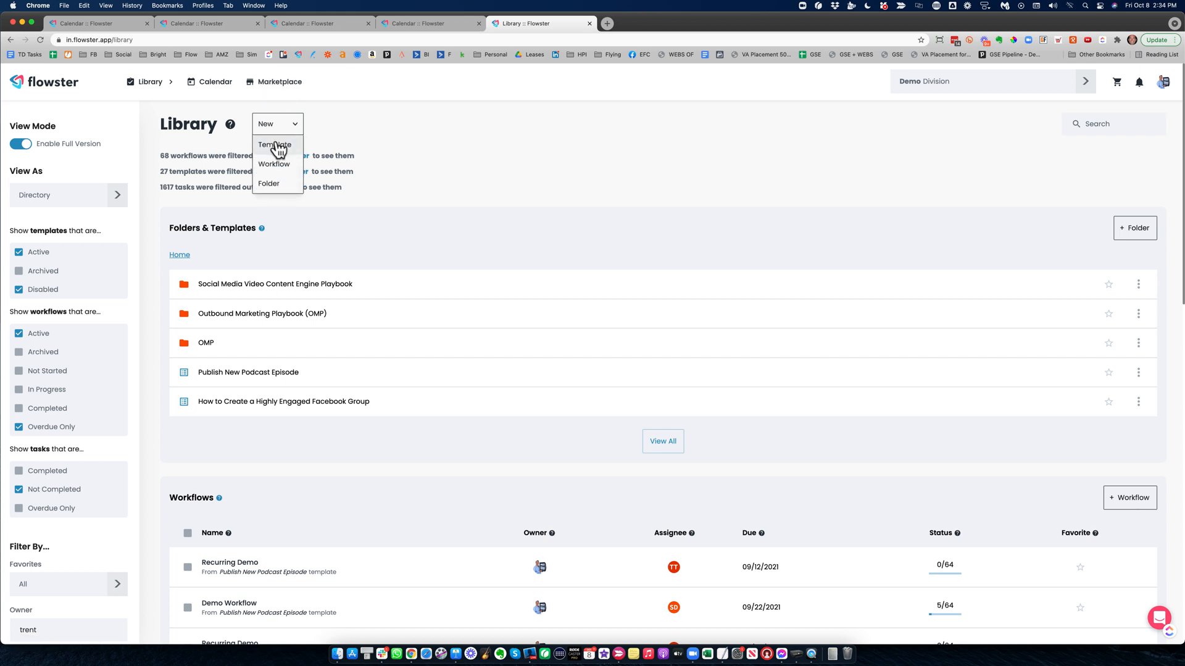
pyautogui.click(276, 147)
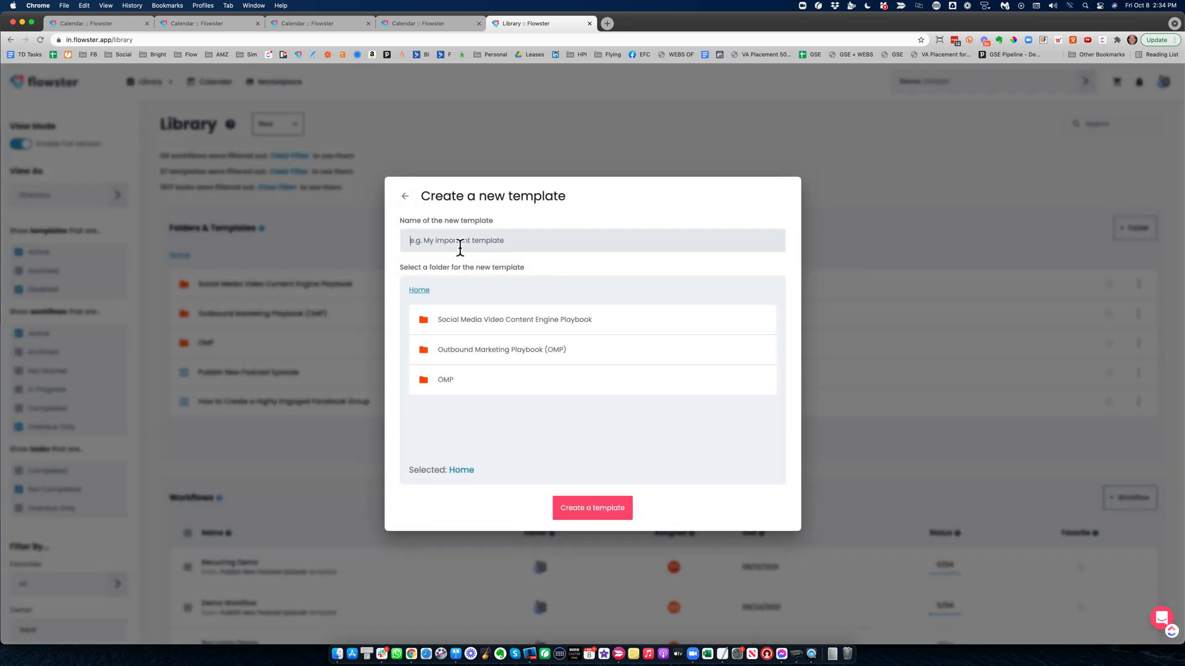
pyautogui.write('DEm')
pyautogui.write('Demo')
pyautogui.write('Templ')
pyautogui.click(585, 509)
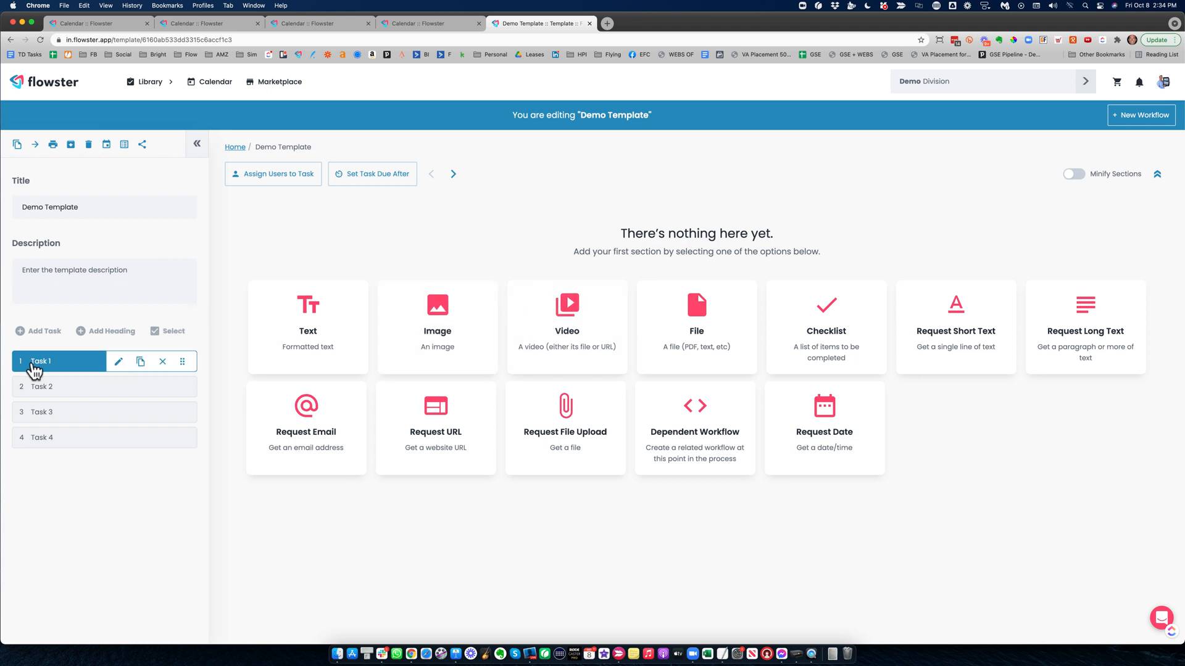
# - Delete Task 4 from the new template's task list
pyautogui.moveTo(41, 439)
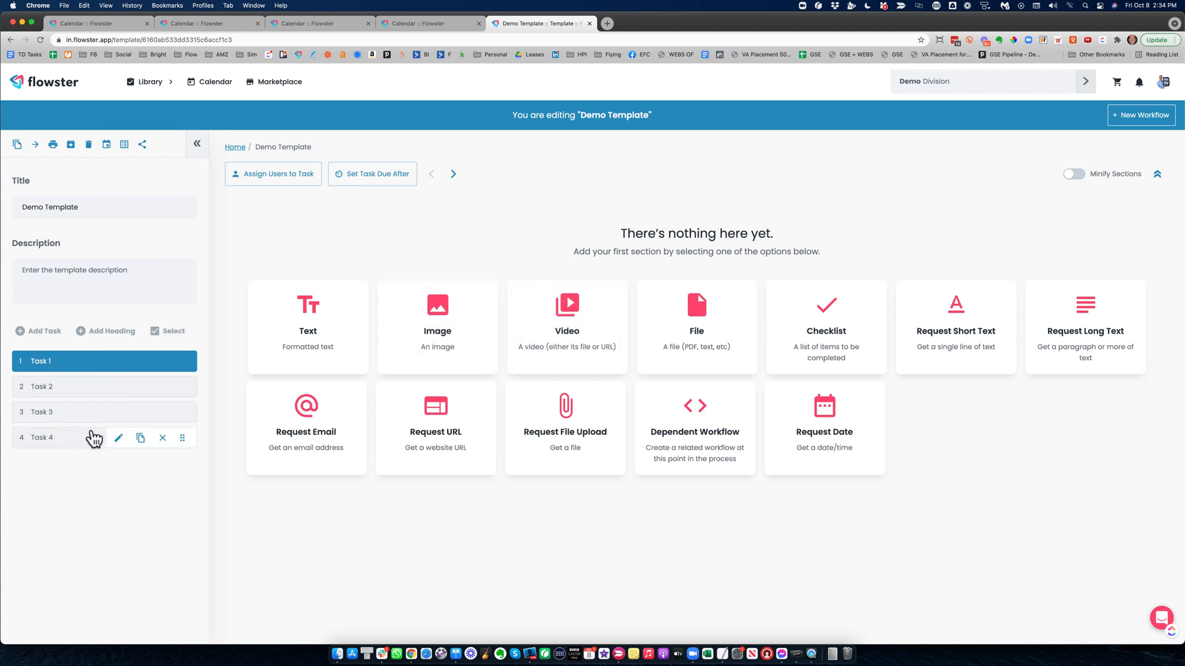
pyautogui.moveTo(184, 441)
pyautogui.mouseDown()
pyautogui.moveTo(177, 405)
pyautogui.moveTo(183, 439)
pyautogui.moveTo(171, 444)
pyautogui.mouseUp()
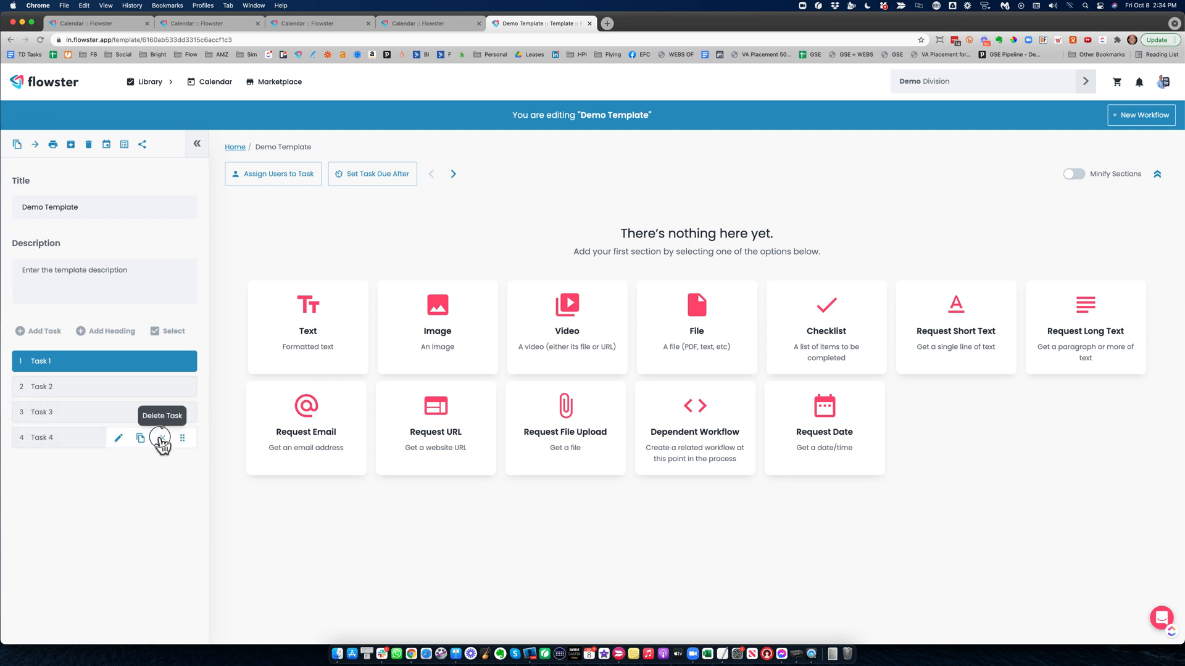
pyautogui.click(162, 439)
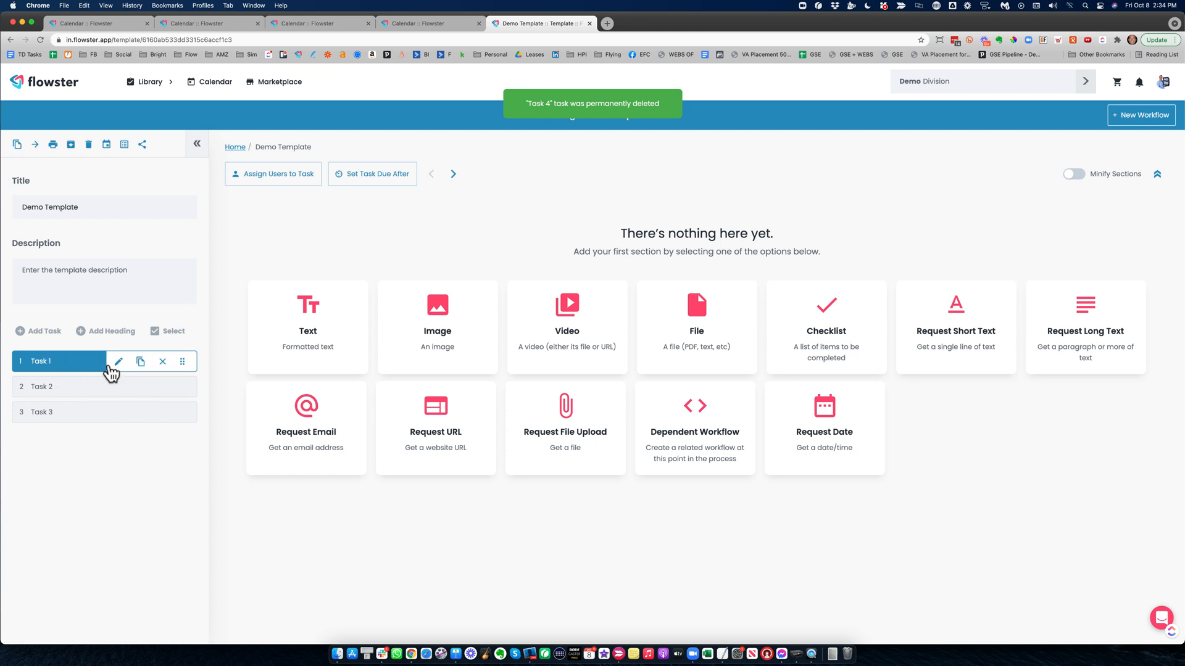
# - Change the template's title to "Demo Template - Cooking Dinner"
pyautogui.click(117, 362)
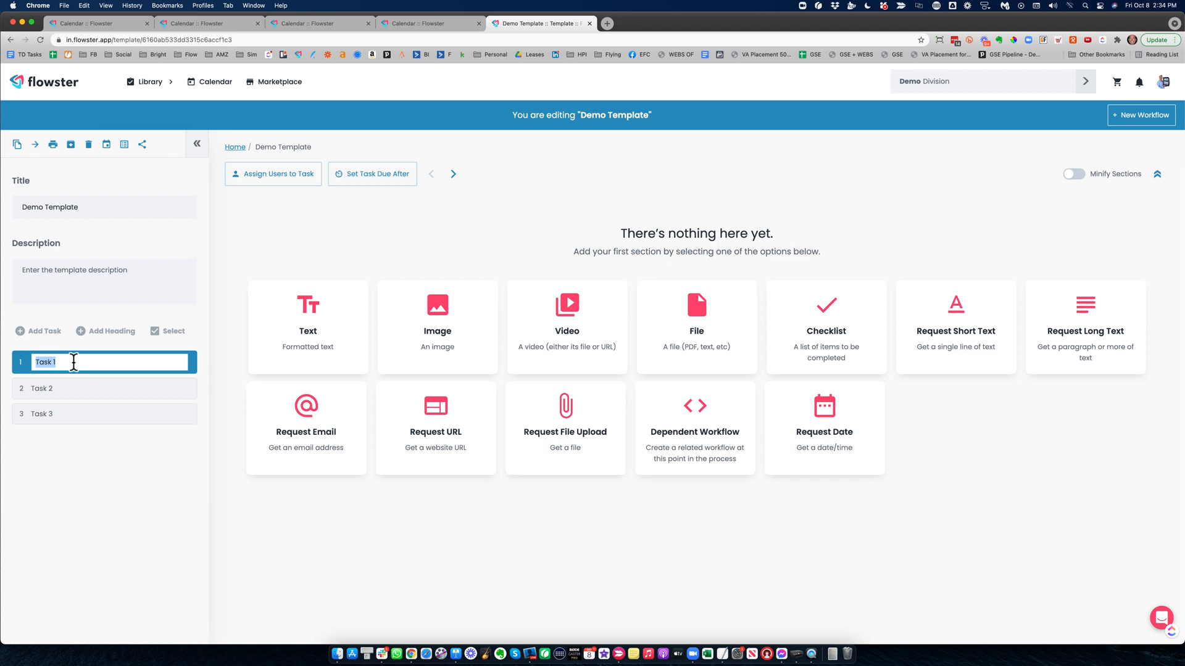
pyautogui.click(87, 208)
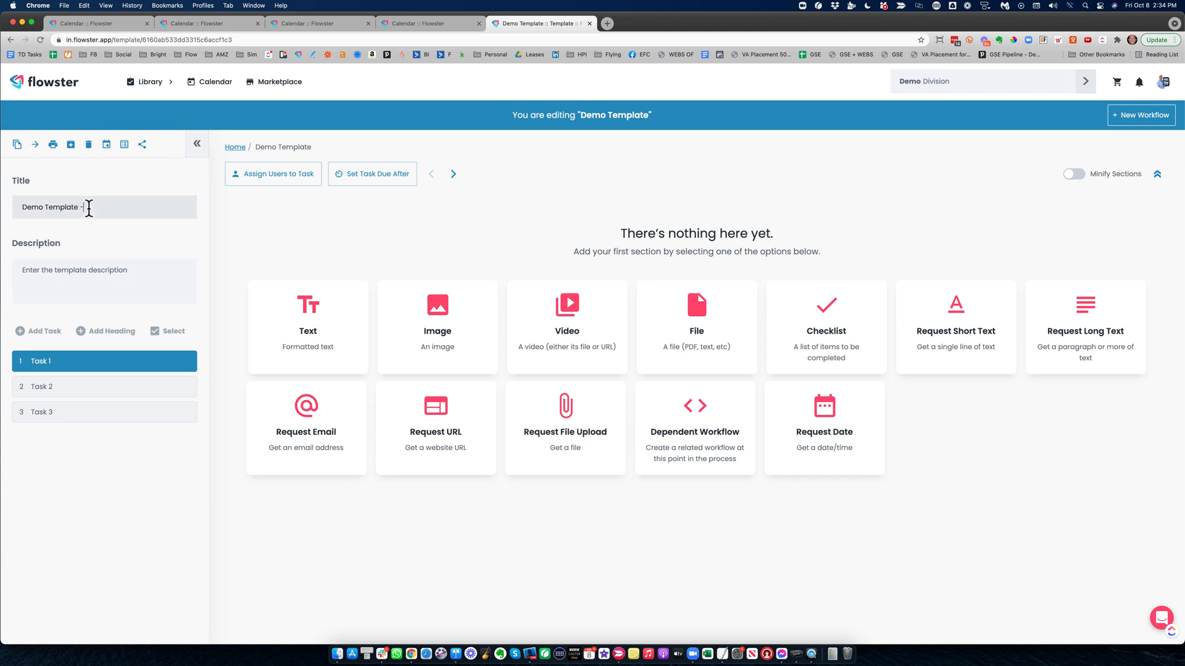
pyautogui.write('- Co')
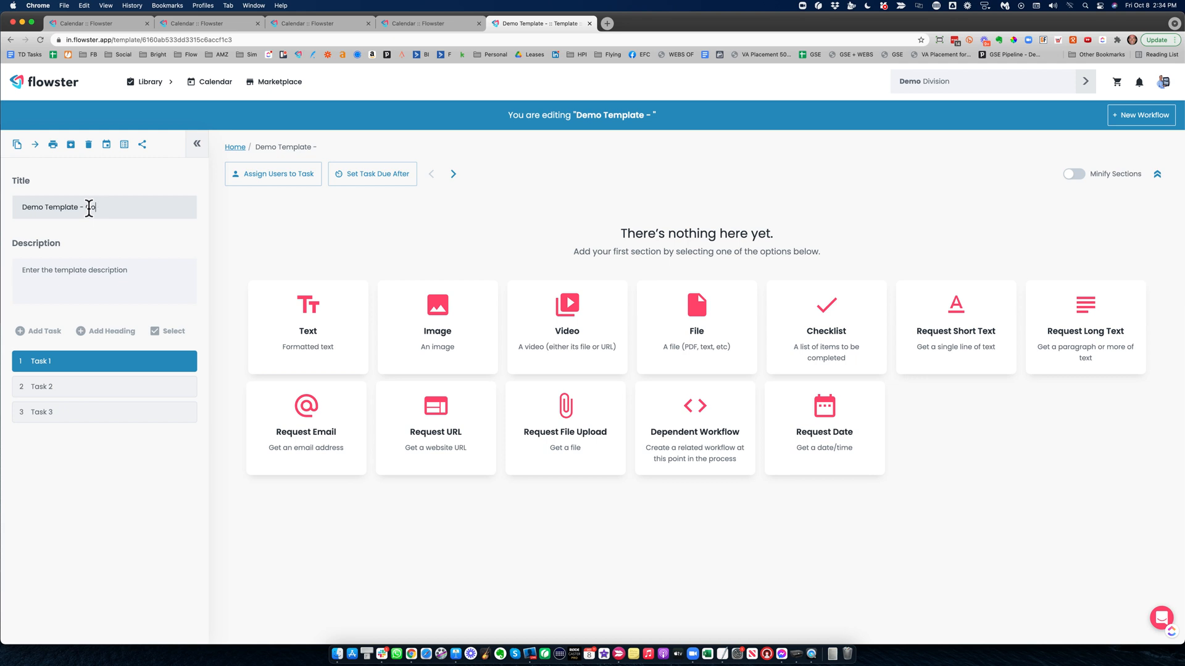
pyautogui.write('oking Dinner')
pyautogui.press('Return')
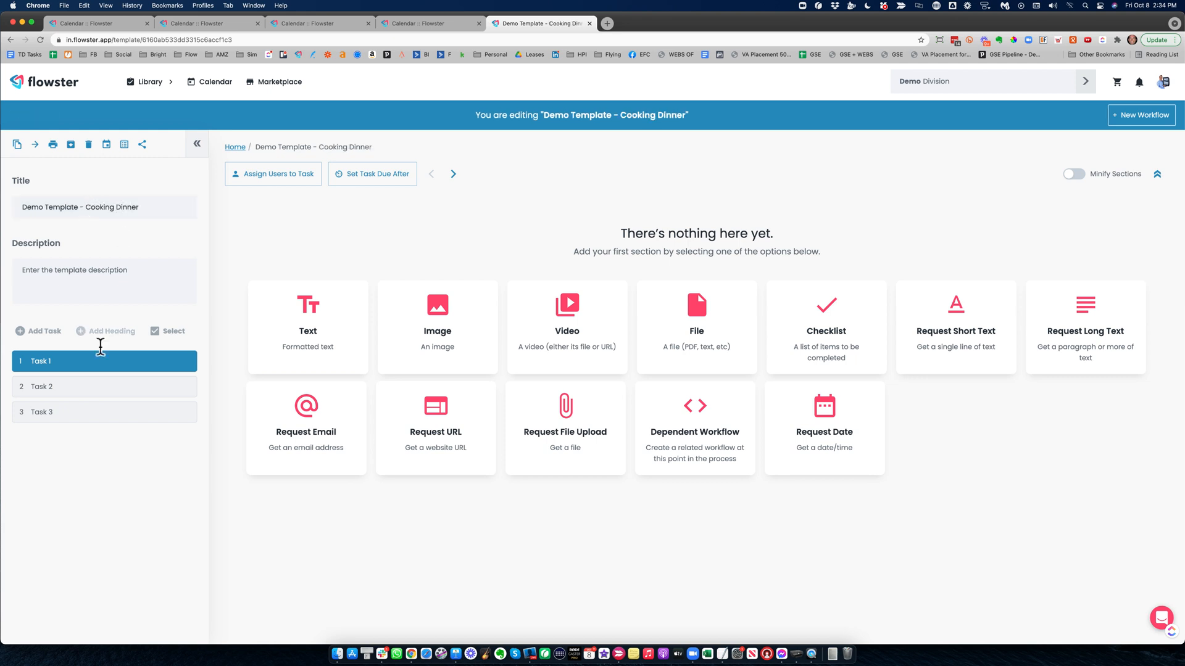
# - Rename Task 1 of the template as "Thaw"
pyautogui.click(116, 361)
pyautogui.tripleClick(82, 361)
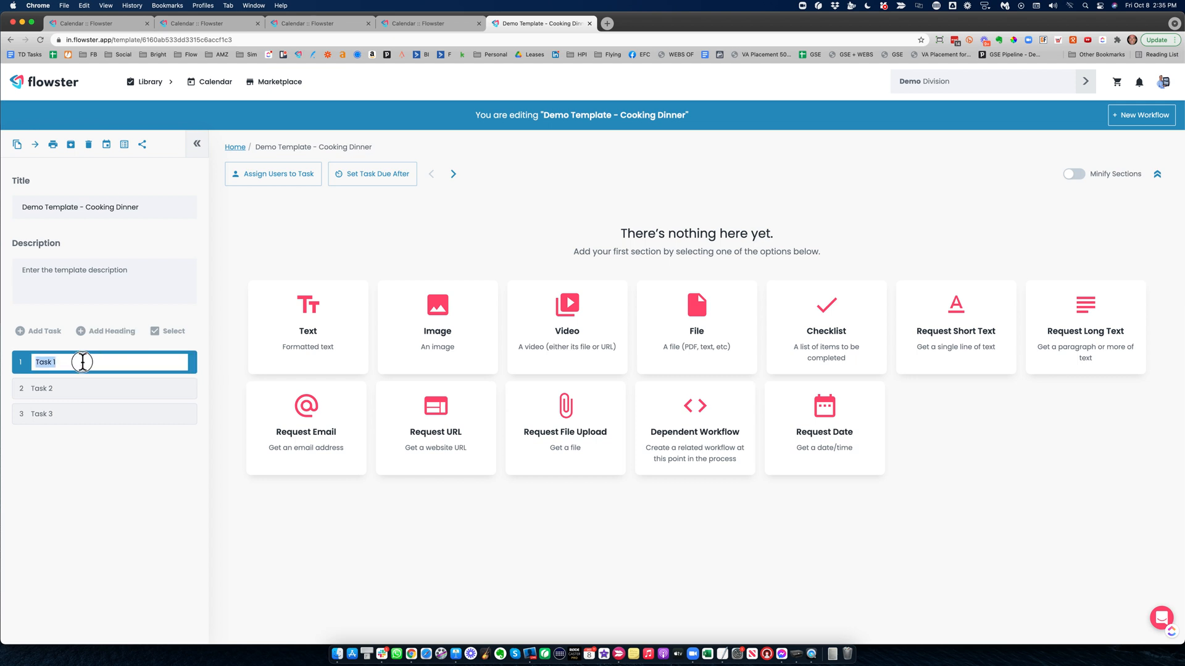
pyautogui.write('Thaw')
pyautogui.press('Return')
# - Add a Text section to the Thaw task reading "Take food out of freezer"
pyautogui.click(307, 304)
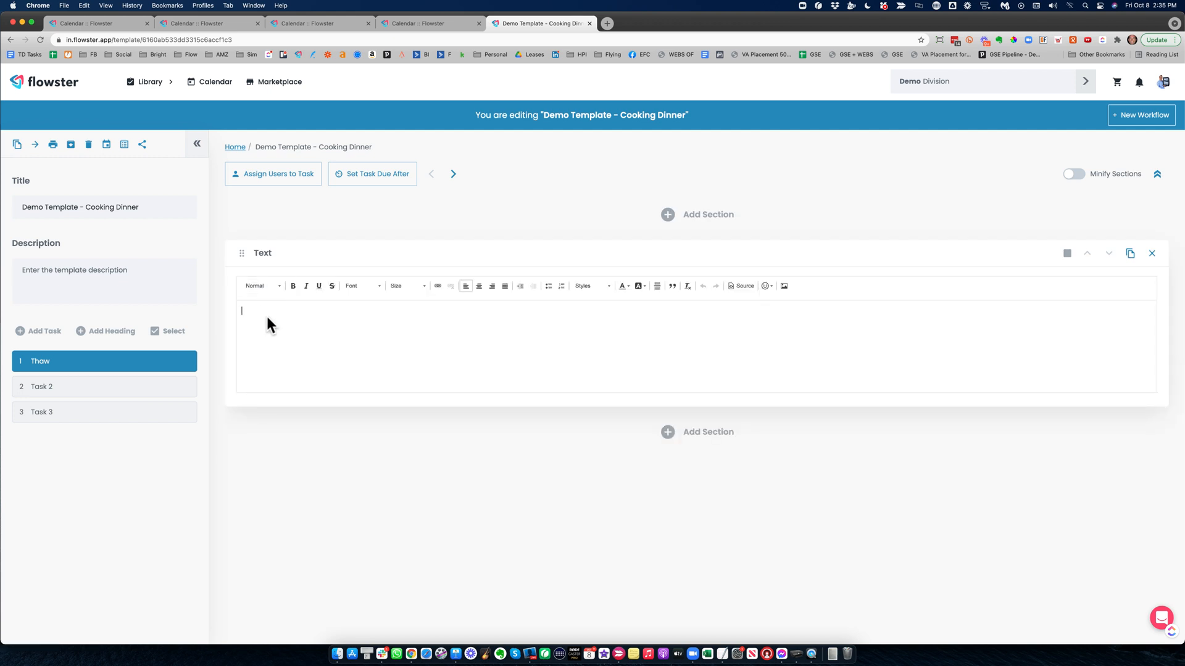
pyautogui.write('Take food out ')
pyautogui.write('of fre')
pyautogui.write('zeer')
pyautogui.press('BackSpace')
pyautogui.press('BackSpace')
pyautogui.press('BackSpace')
pyautogui.press('BackSpace')
pyautogui.write('ez')
# - Add an Image section below the Thaw task's text and upload the portrait JPEG from the Downloads folder
pyautogui.click(697, 433)
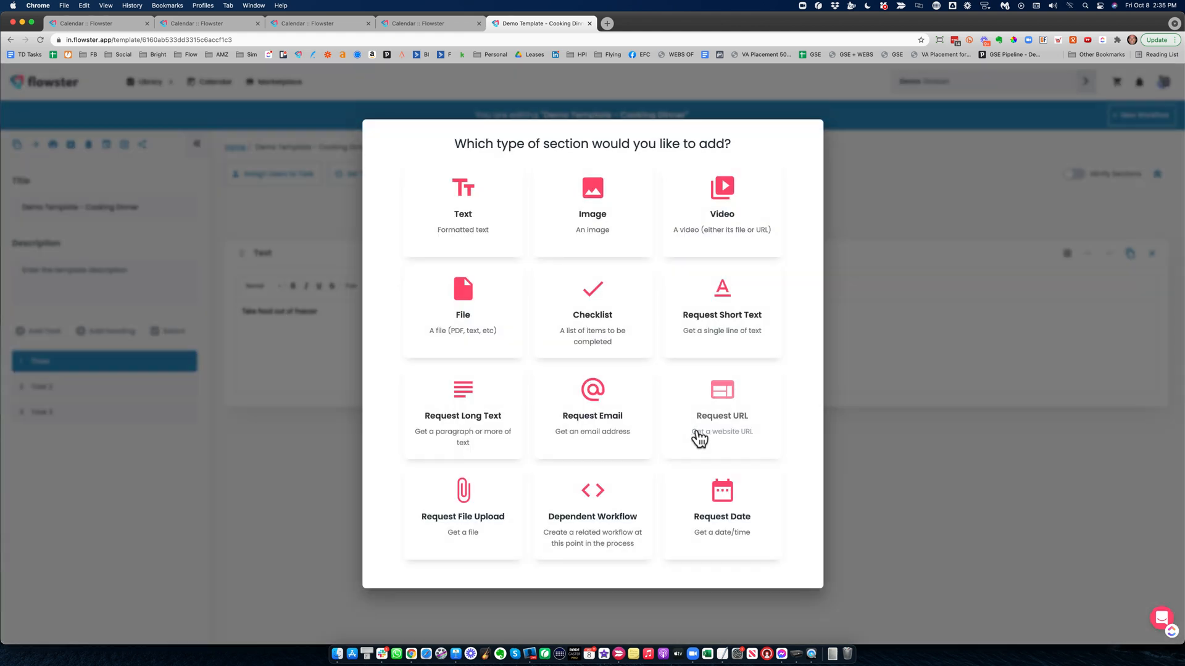
pyautogui.click(604, 204)
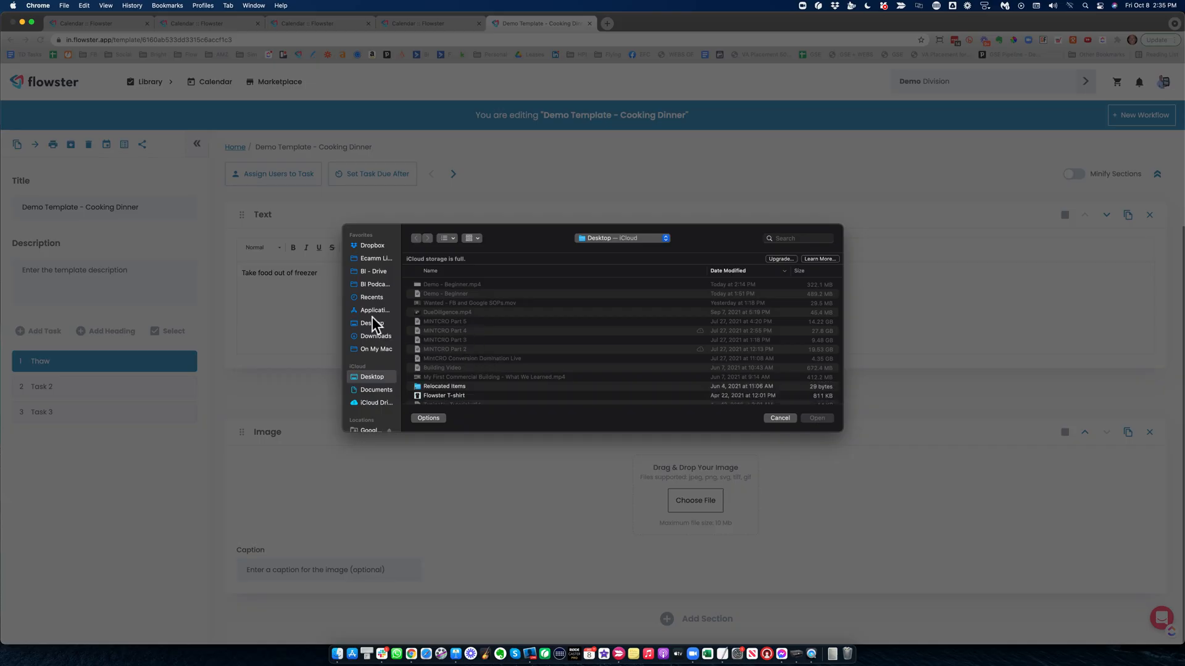
pyautogui.click(368, 337)
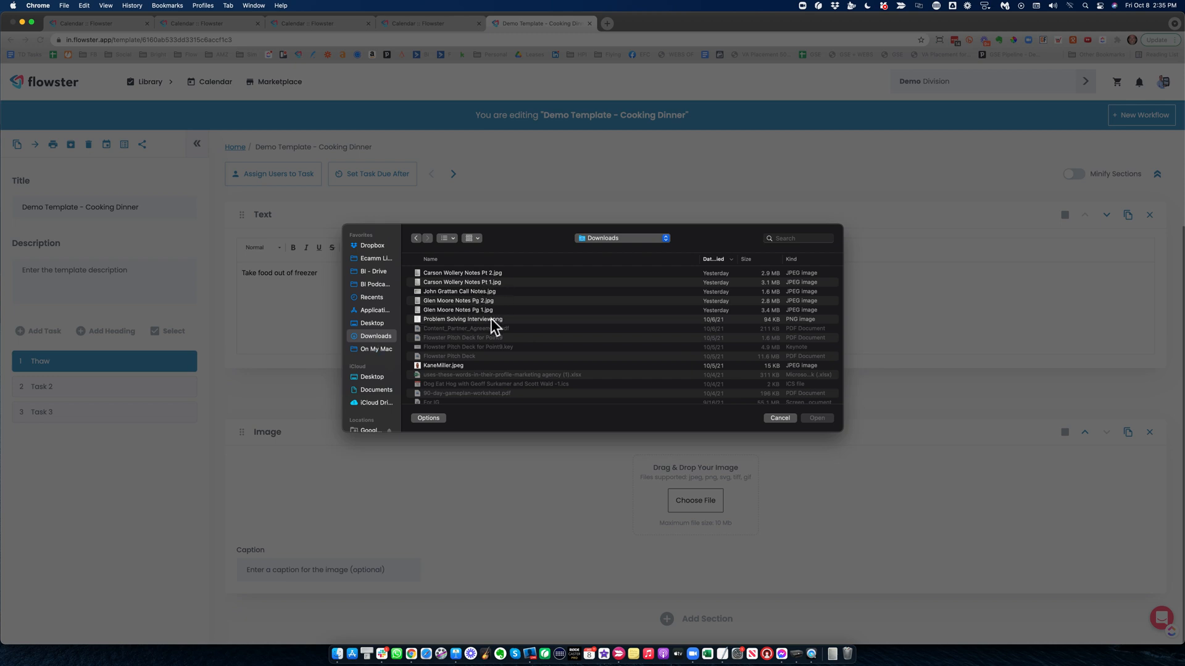
pyautogui.click(450, 365)
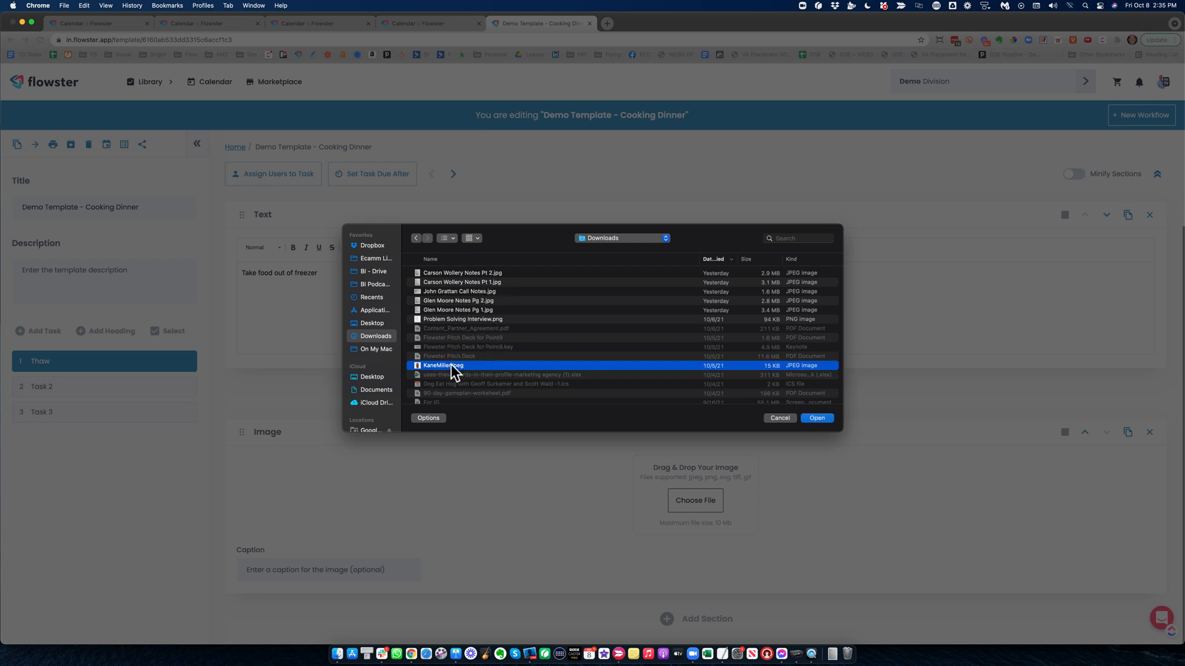
pyautogui.click(816, 418)
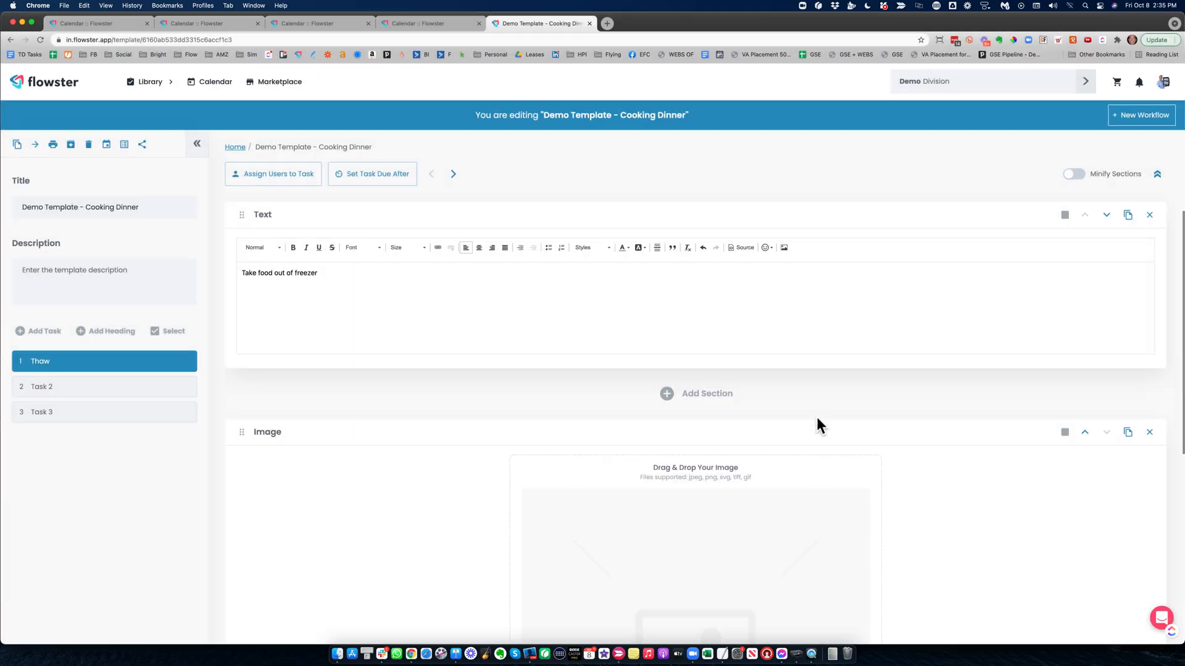
pyautogui.scroll(-2, 798, 476)
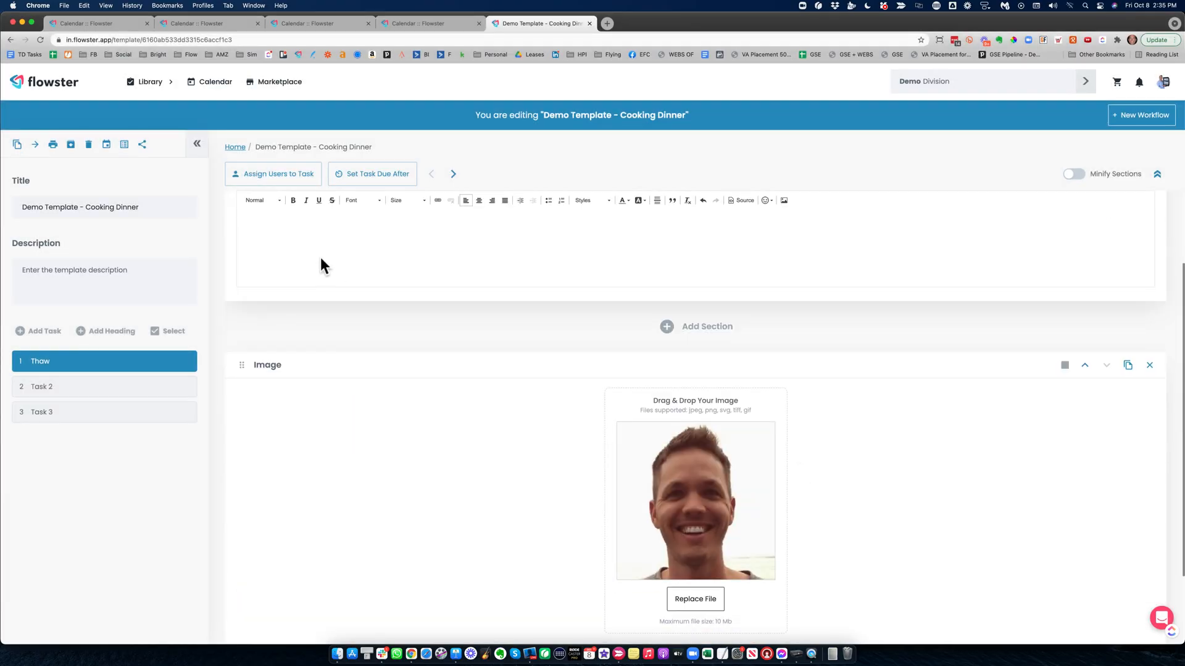
pyautogui.scroll(2, 321, 259)
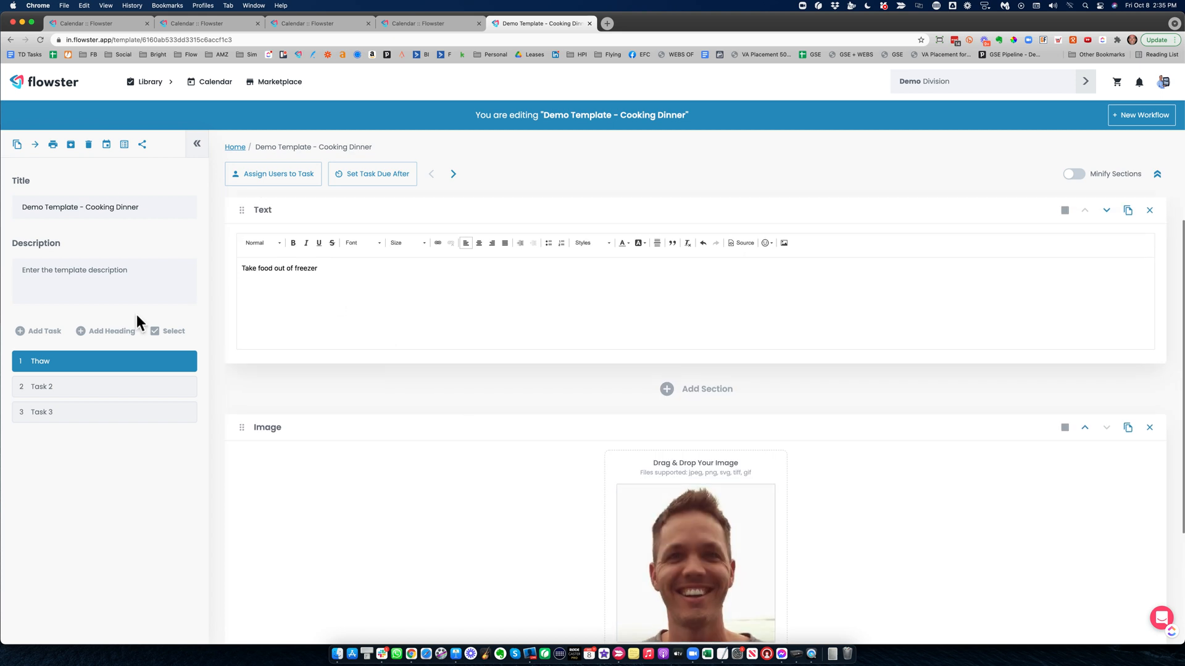
# - Rename Task 2 of the template as "Microwave"
pyautogui.click(47, 391)
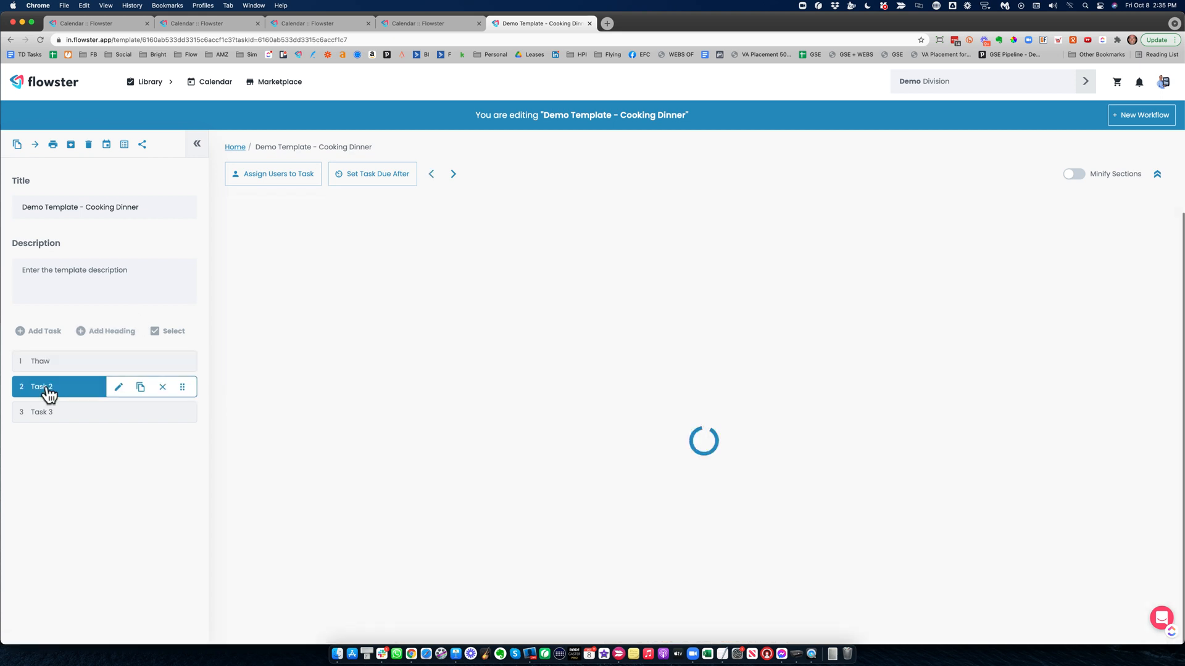
pyautogui.click(120, 388)
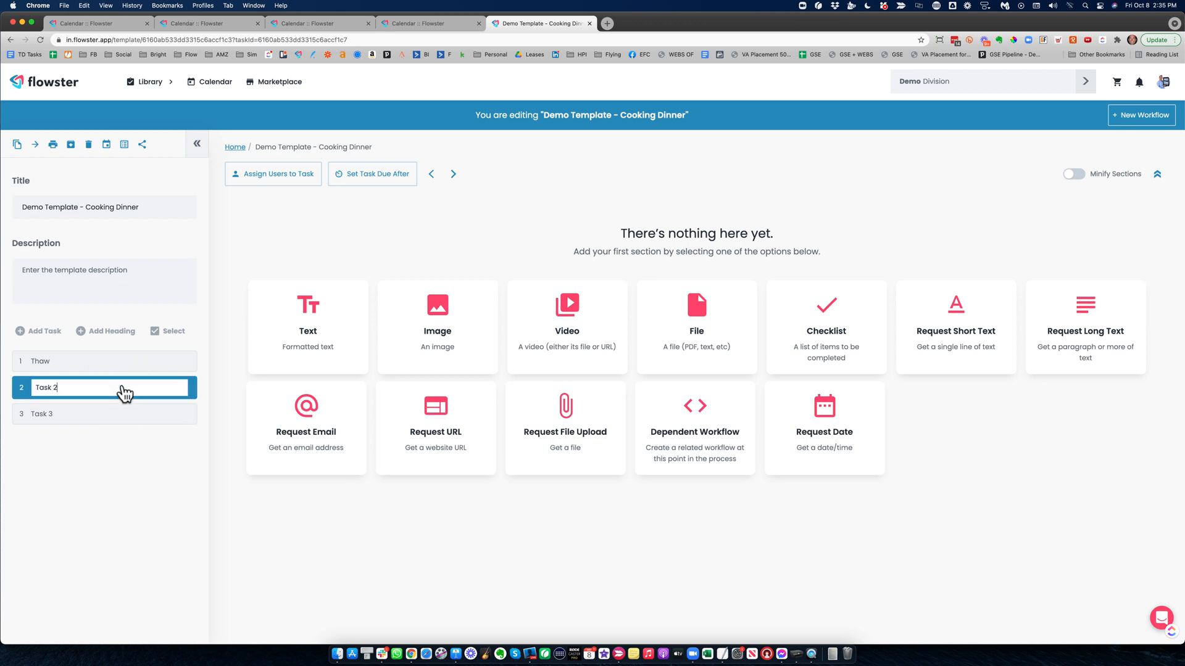
pyautogui.tripleClick(122, 386)
pyautogui.write('Microwave')
pyautogui.press('Return')
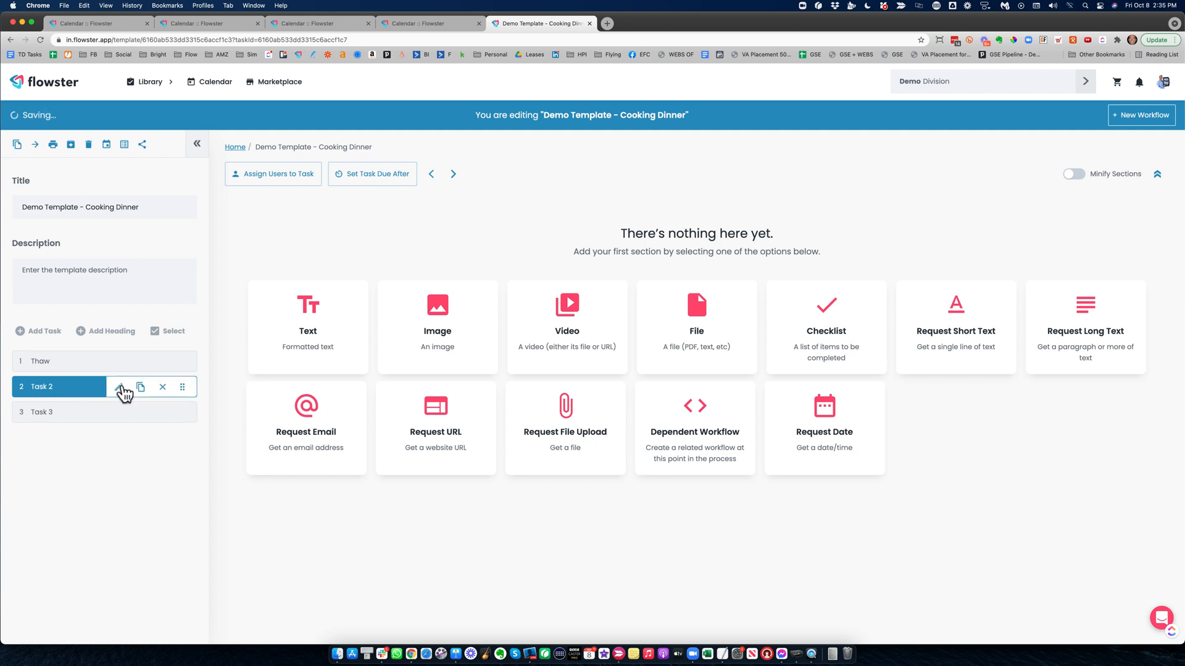
pyautogui.click(575, 323)
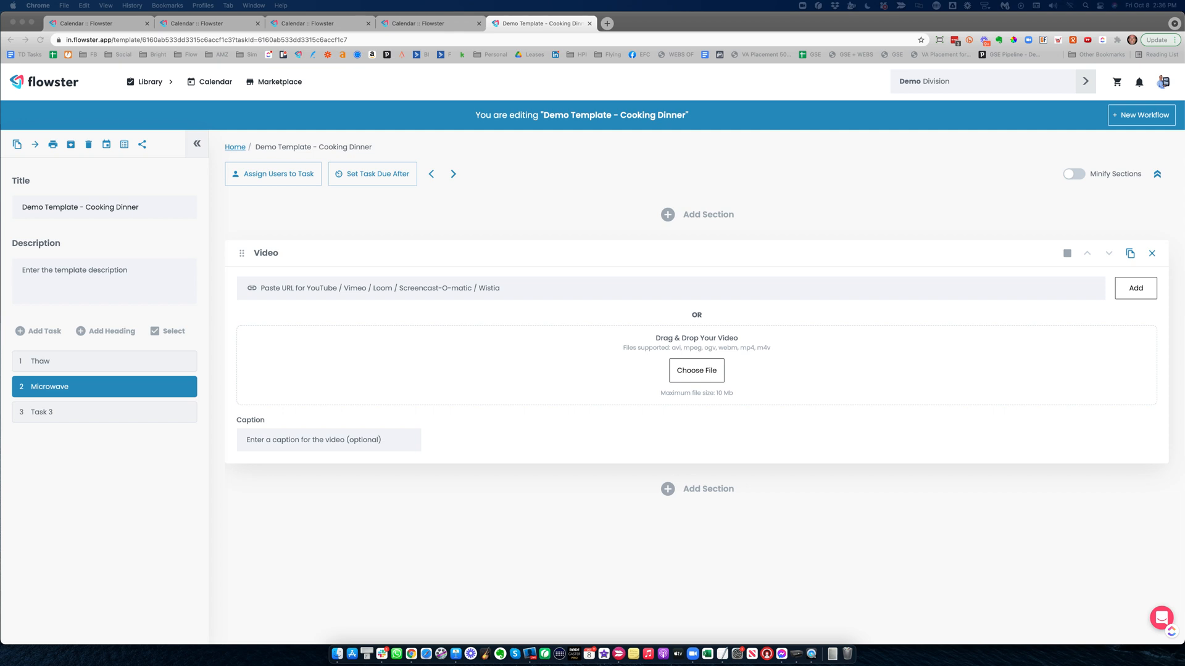
pyautogui.click(505, 288)
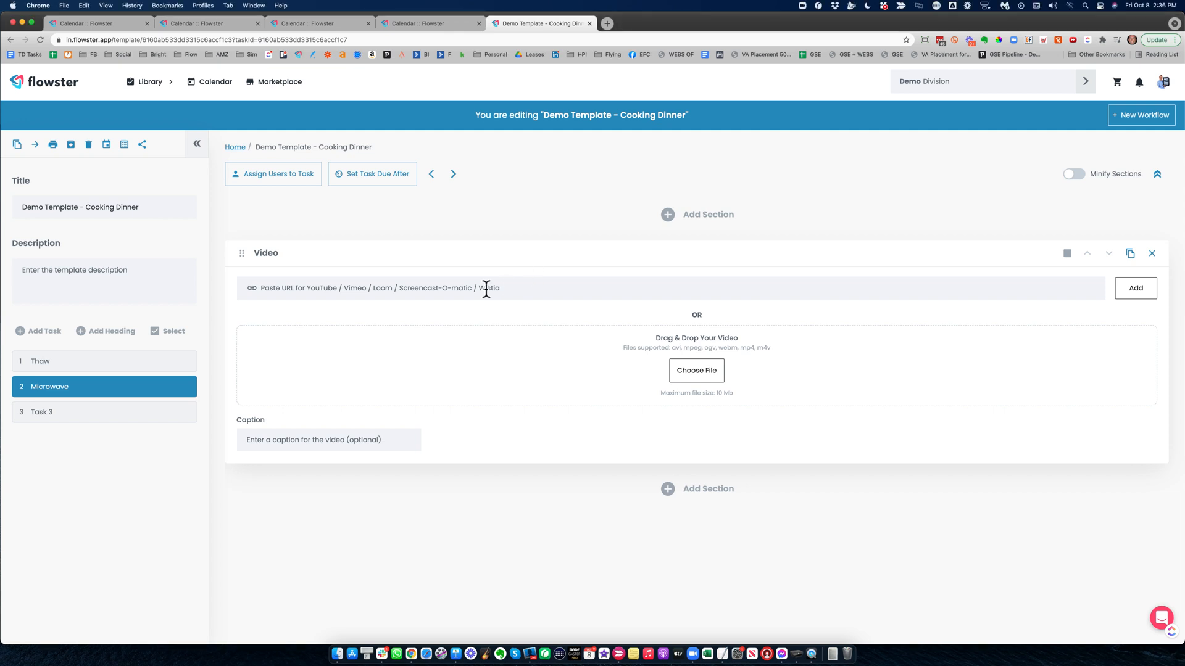
pyautogui.click(464, 288)
pyautogui.write('https://www.youtube.com/watch?v=x4UFJwPUAOA')
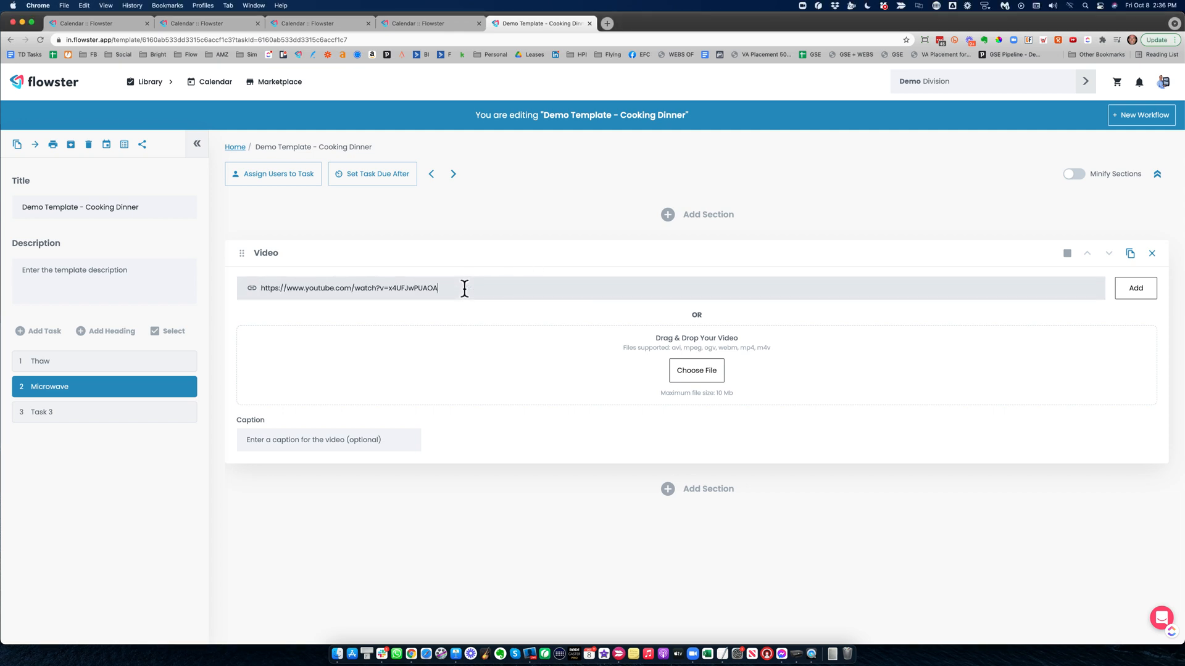
pyautogui.click(1143, 289)
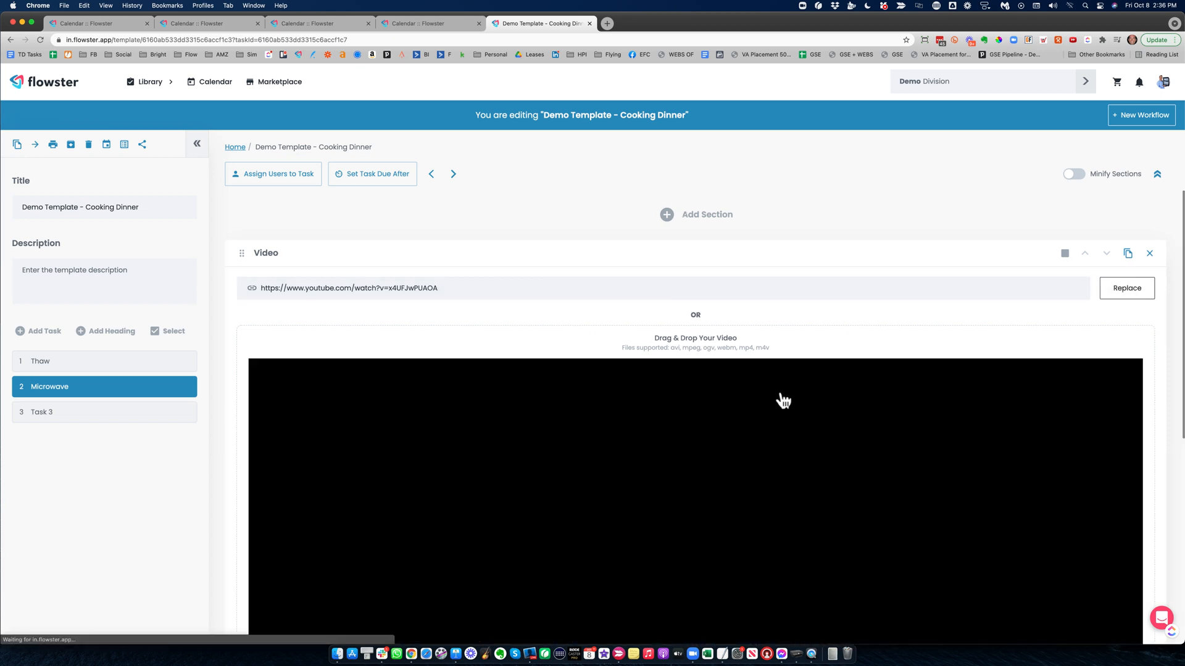
pyautogui.scroll(-2, 733, 387)
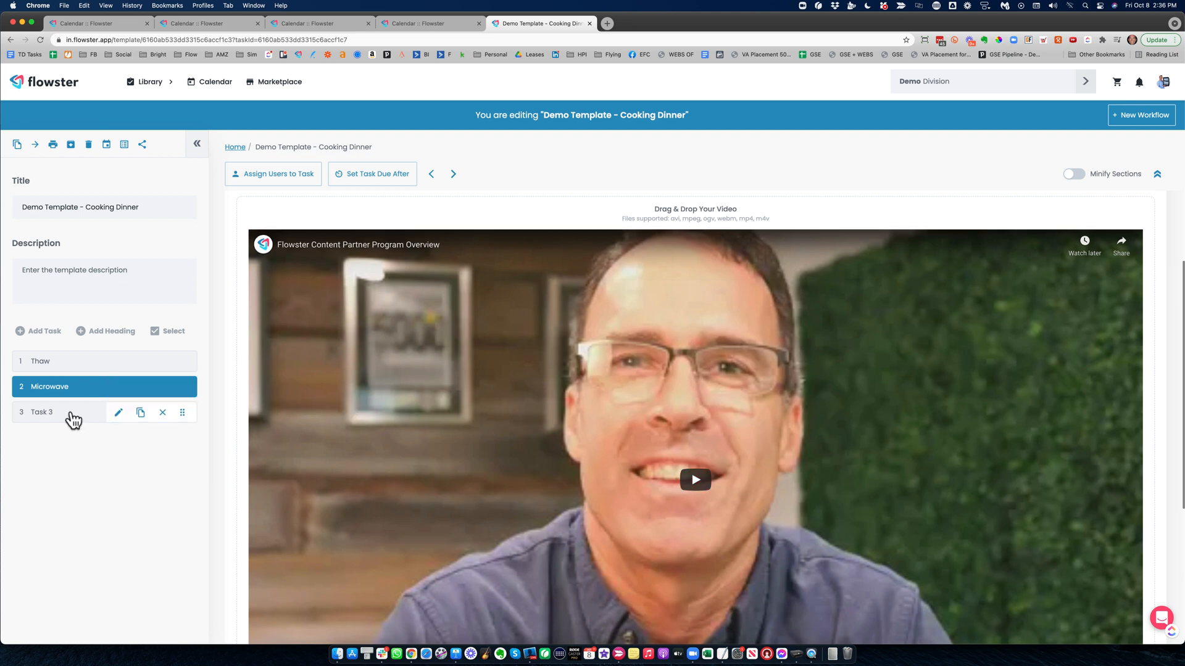
# - Add a Text section to Task 3 reading "Some Text here...."
pyautogui.click(74, 412)
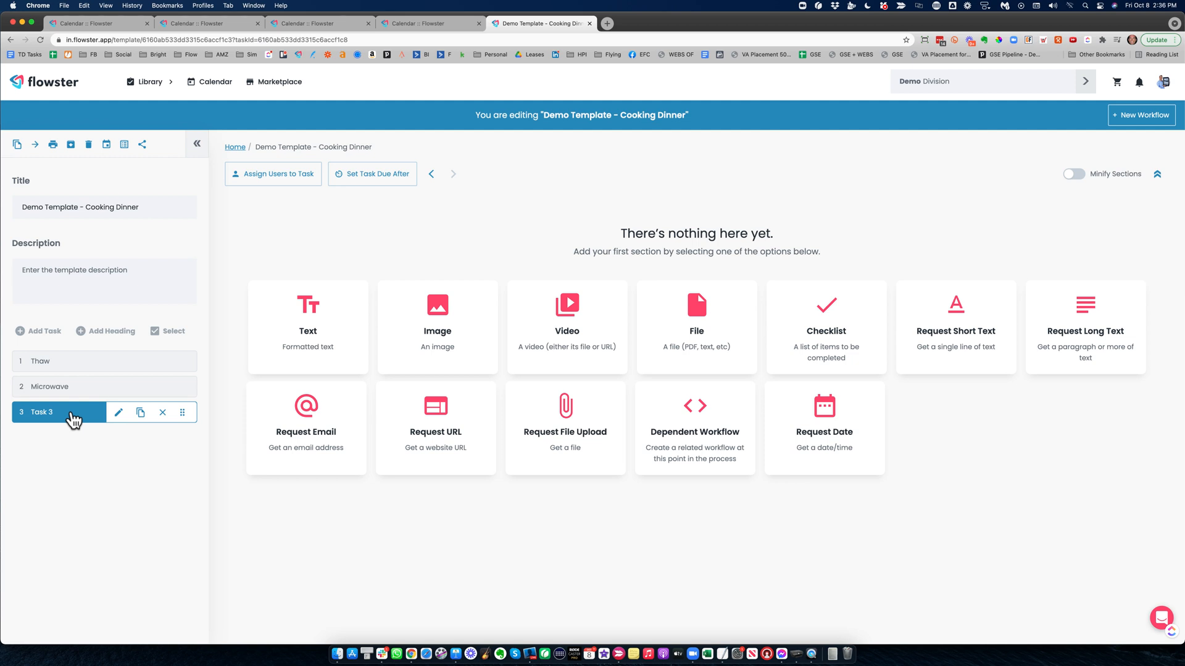
pyautogui.click(119, 414)
pyautogui.click(309, 324)
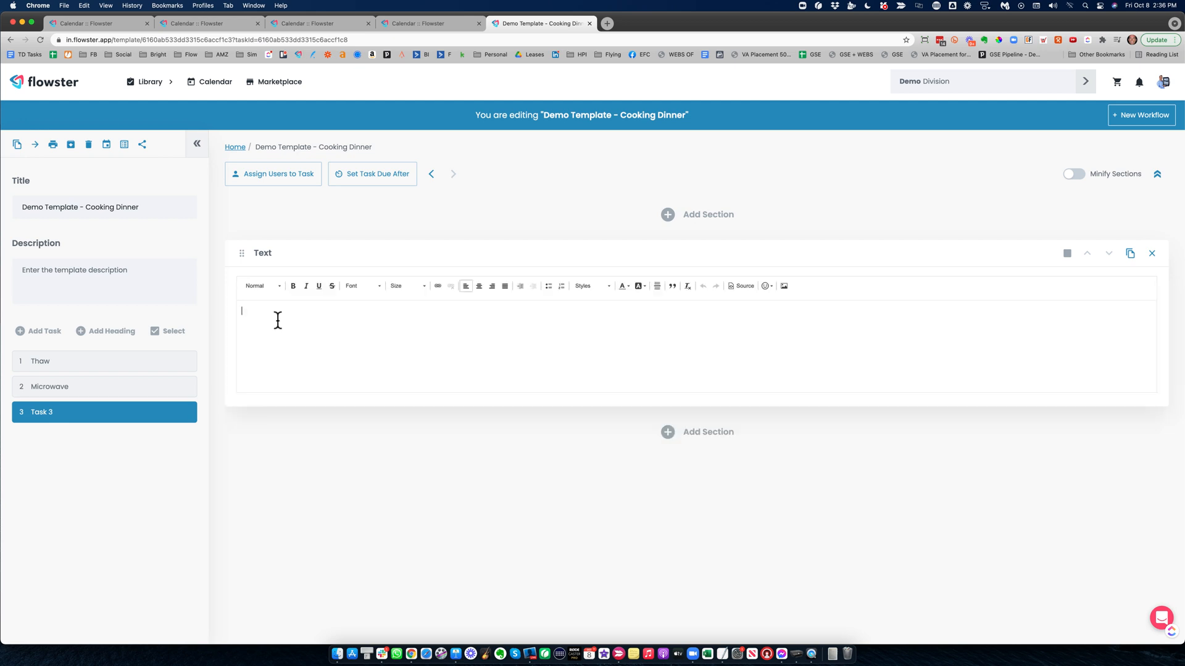
pyautogui.write('Some Text here')
pyautogui.press('BackSpace')
pyautogui.press('BackSpace')
pyautogui.press('BackSpace')
pyautogui.press('BackSpace')
pyautogui.press('BackSpace')
pyautogui.press('BackSpace')
pyautogui.write('xt here')
# - Add a Checklist section below Task 3's text and name its first two options "Do this..." and "Then this...."
pyautogui.click(671, 429)
pyautogui.click(592, 309)
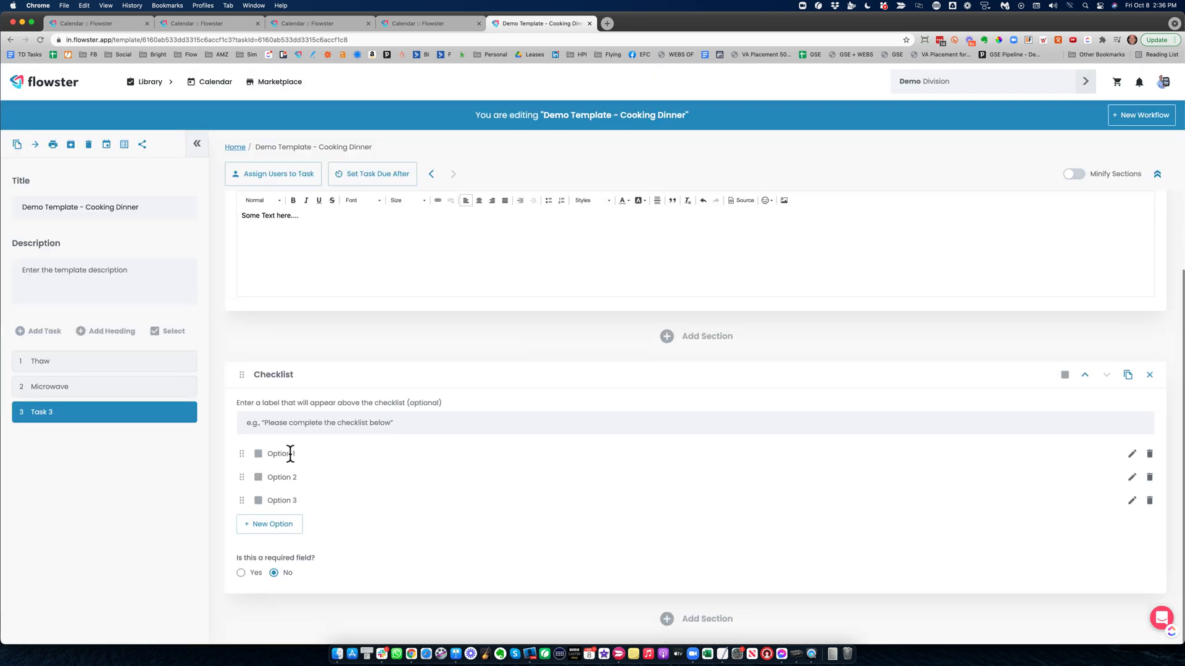
pyautogui.click(289, 455)
pyautogui.tripleClick(289, 456)
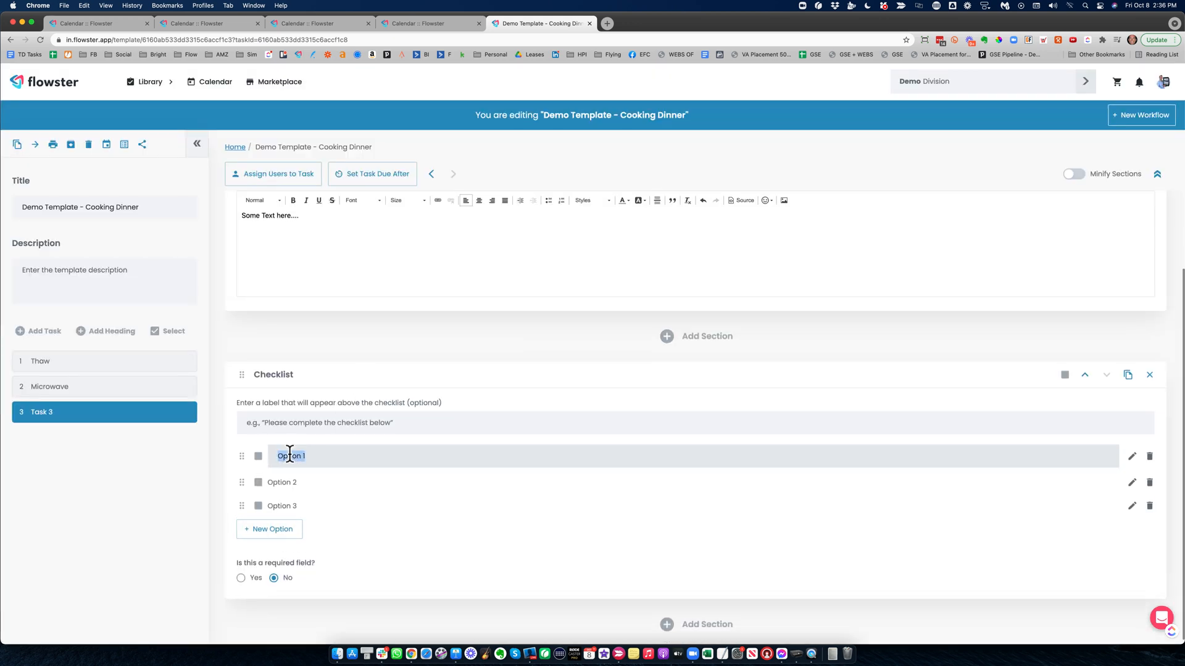
pyautogui.write('Do this...')
pyautogui.click(292, 484)
pyautogui.doubleClick(296, 485)
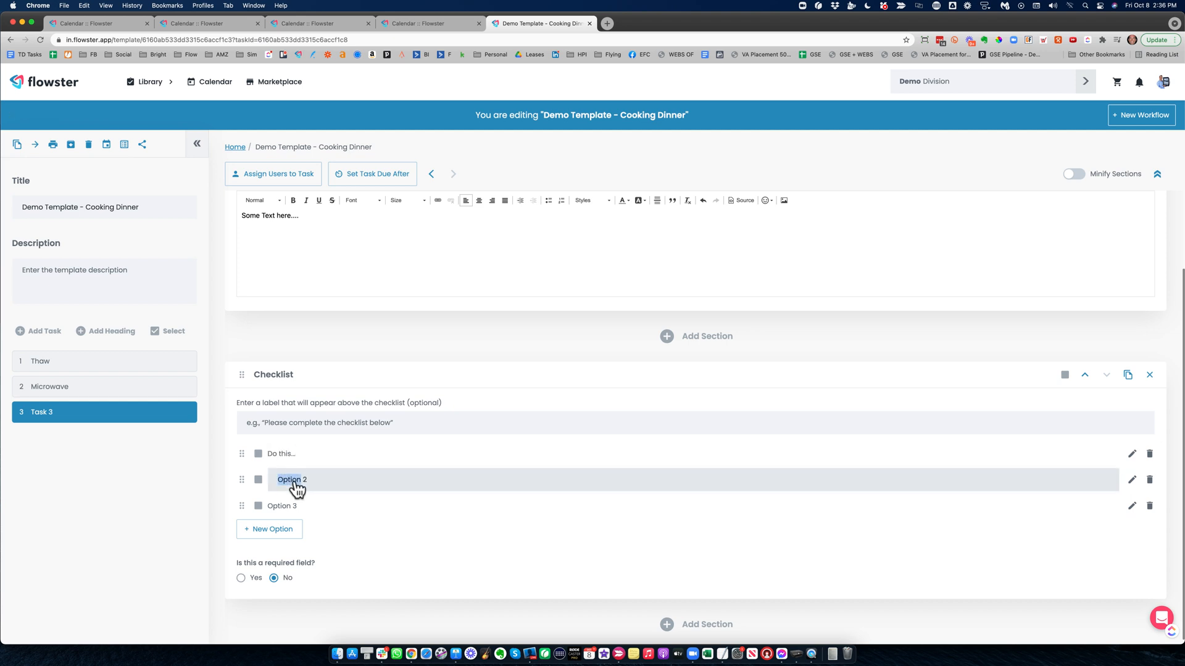
pyautogui.tripleClick(296, 484)
pyautogui.write('Tehr')
pyautogui.write(' this.')
pyautogui.write('...')
# - Delete the checklist's third option and make the checklist a required field
pyautogui.click(1150, 505)
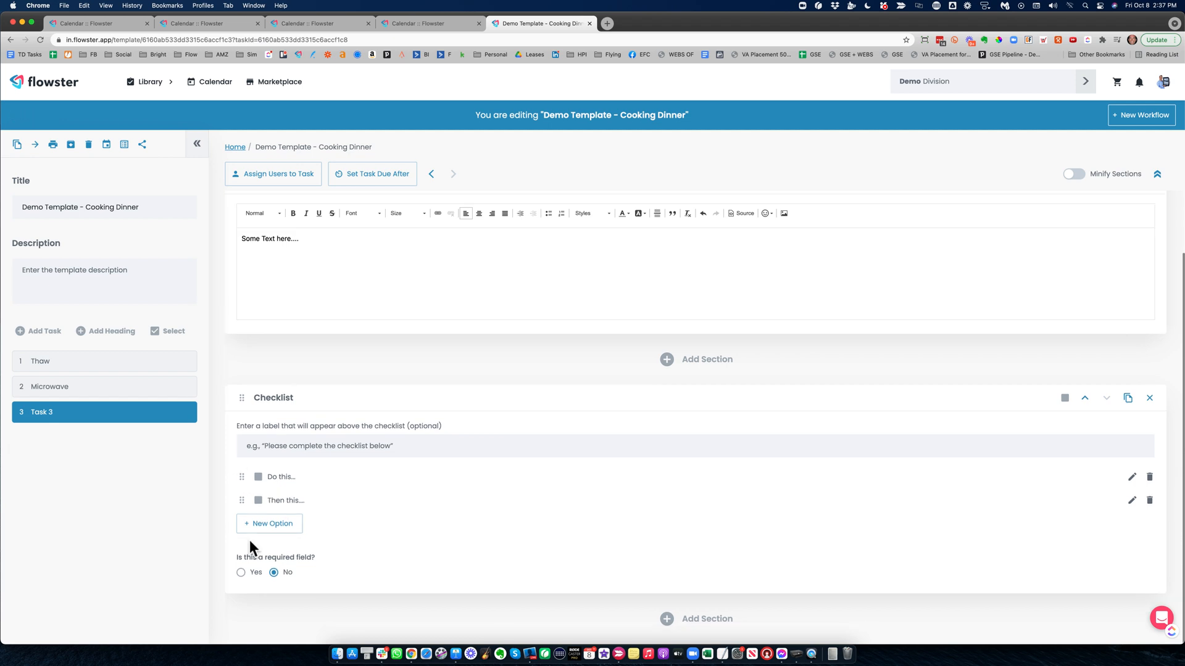
pyautogui.click(240, 572)
# - Rename Task 3 of the template as "Eat"
pyautogui.moveTo(65, 414)
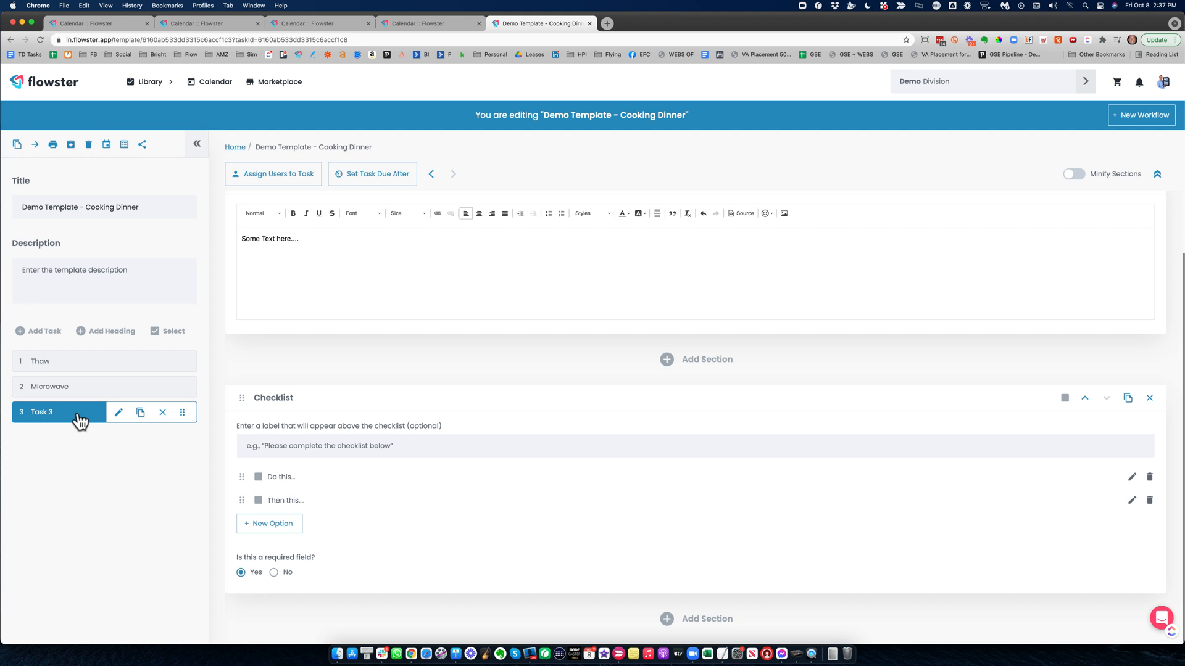
pyautogui.click(118, 412)
pyautogui.tripleClick(66, 412)
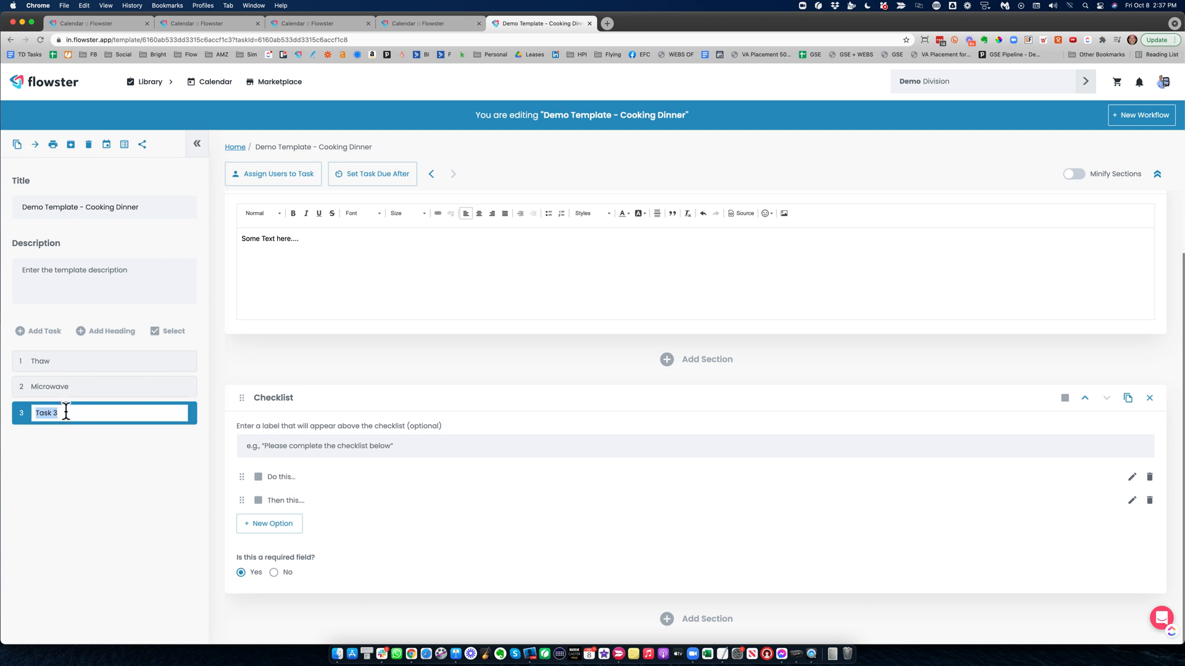
pyautogui.write('Eat')
pyautogui.press('Return')
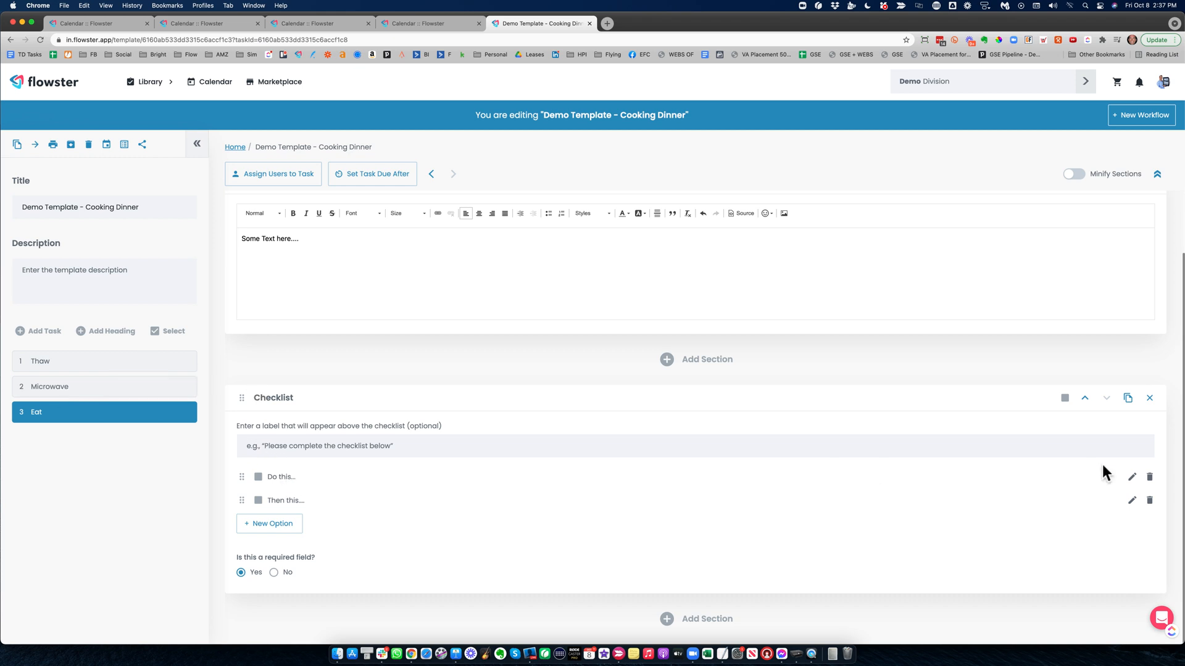
# - Rename the two checklist options in the Eat task as "Put food on table" and "Put water on table"
pyautogui.click(1132, 476)
pyautogui.tripleClick(322, 476)
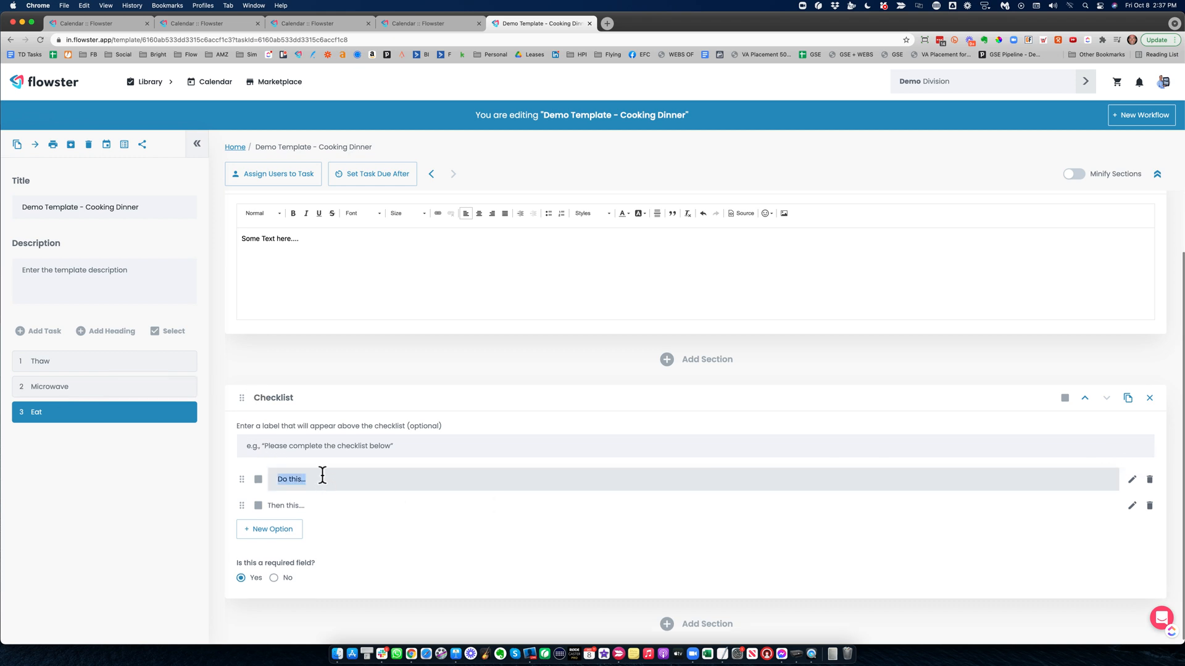
pyautogui.write('Put food on table')
pyautogui.press('Return')
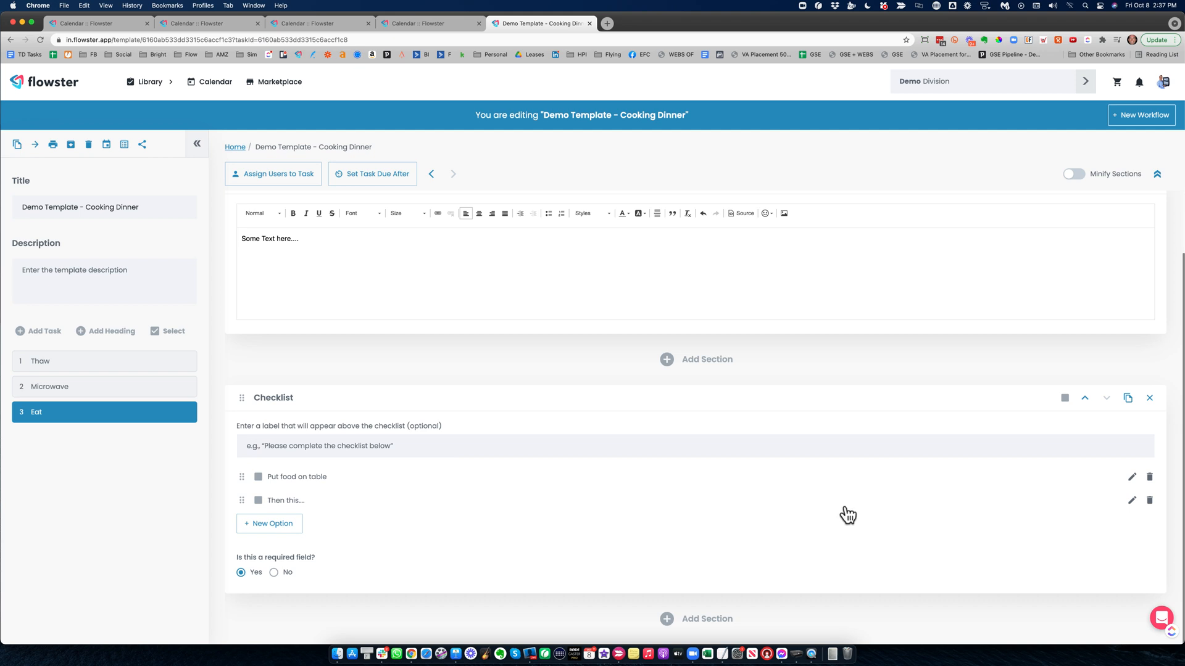
pyautogui.click(1132, 500)
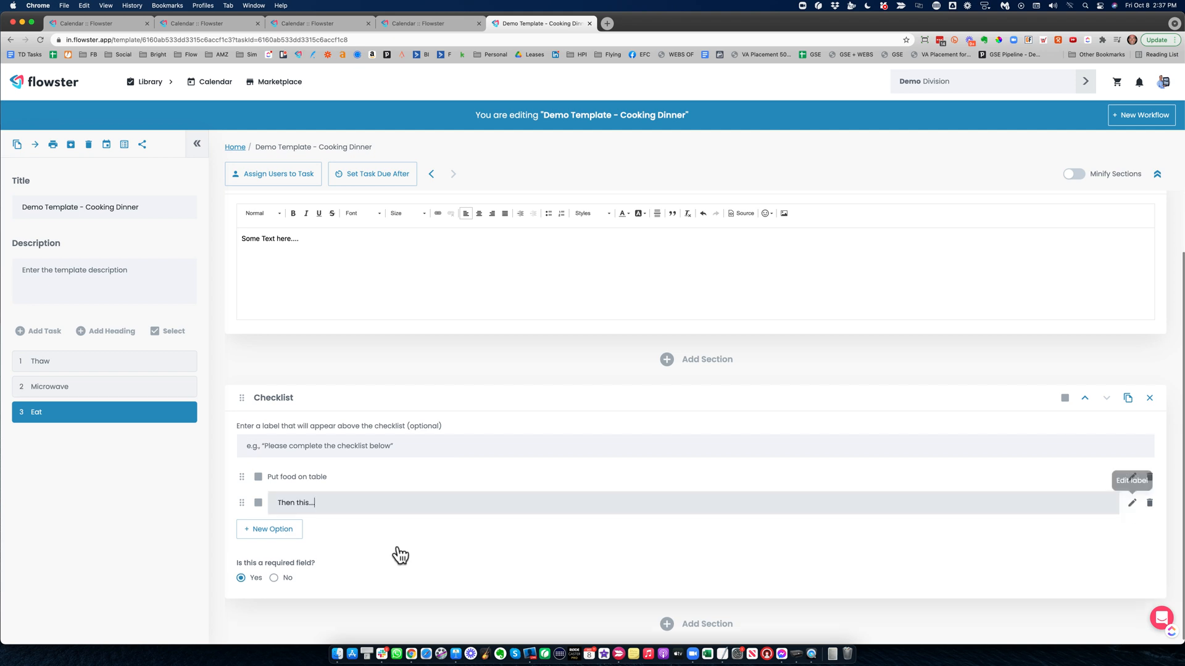
pyautogui.tripleClick(330, 503)
pyautogui.write('Put water')
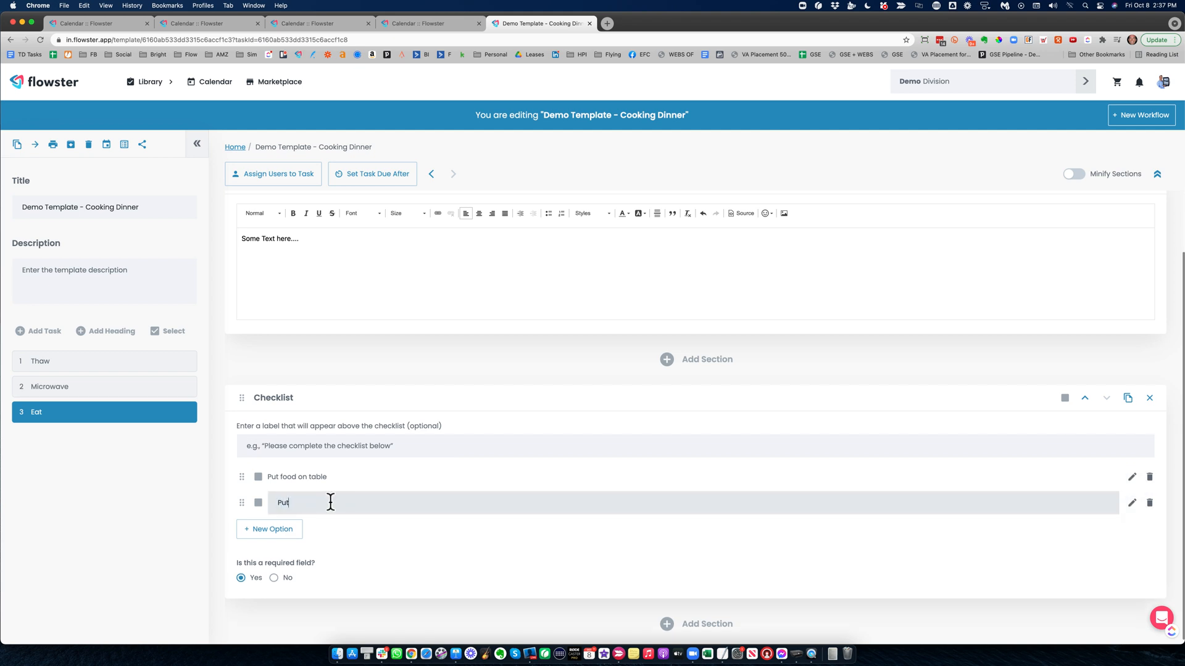
pyautogui.write(' on table')
pyautogui.press('Return')
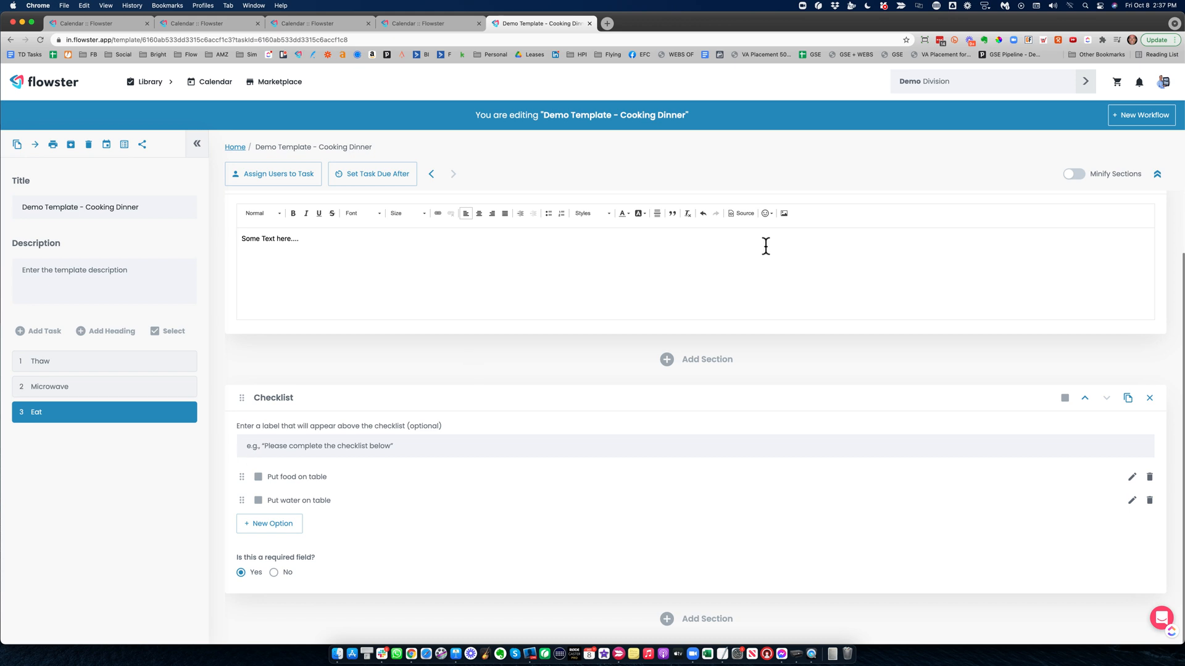
# - Create a new workflow from the template, keeping the suggested name "Demo Template - Cooking Dinner"
pyautogui.click(1134, 117)
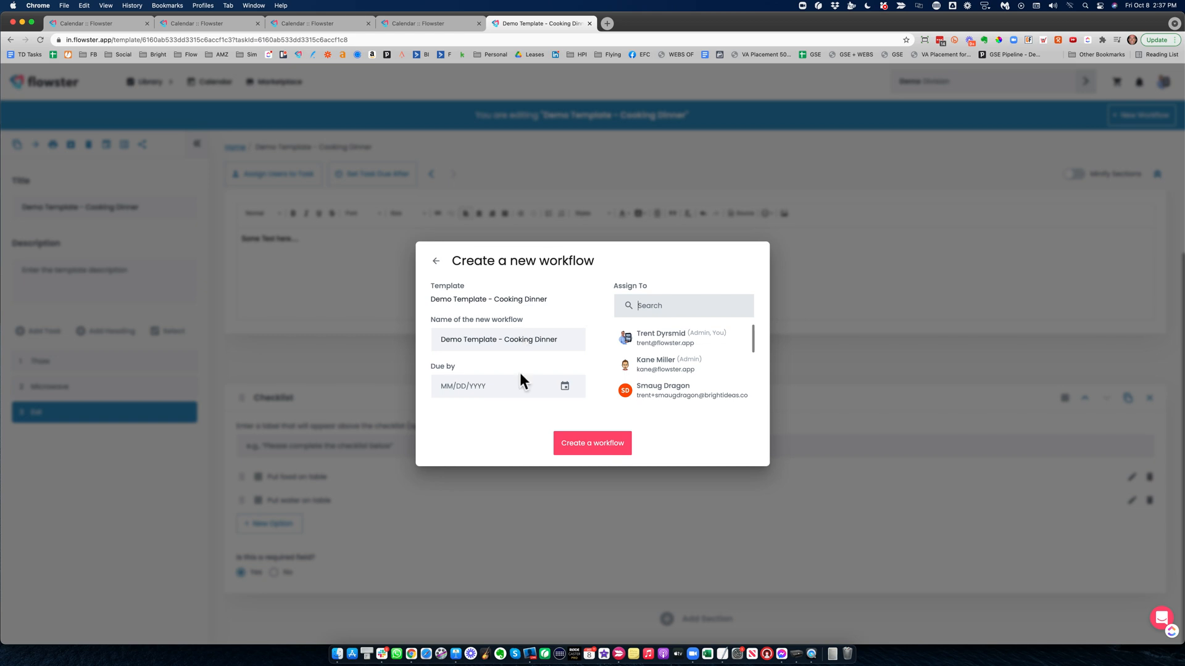
pyautogui.click(594, 439)
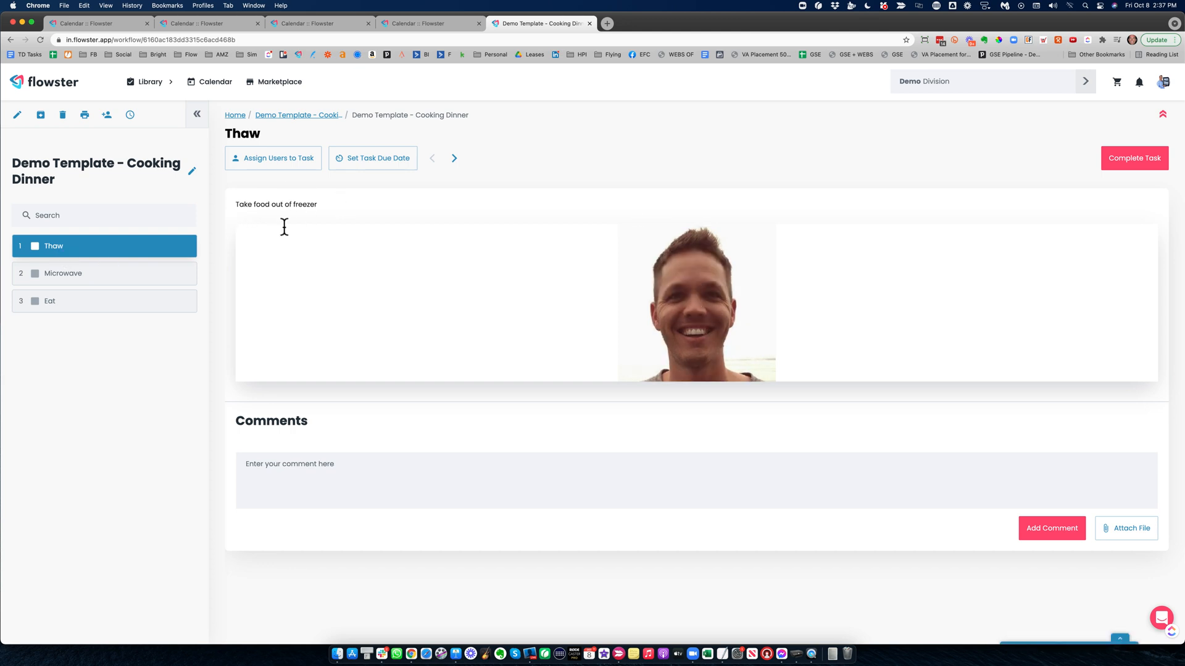
# - Mark the Thaw and Microwave tasks of the new workflow as complete
pyautogui.click(35, 246)
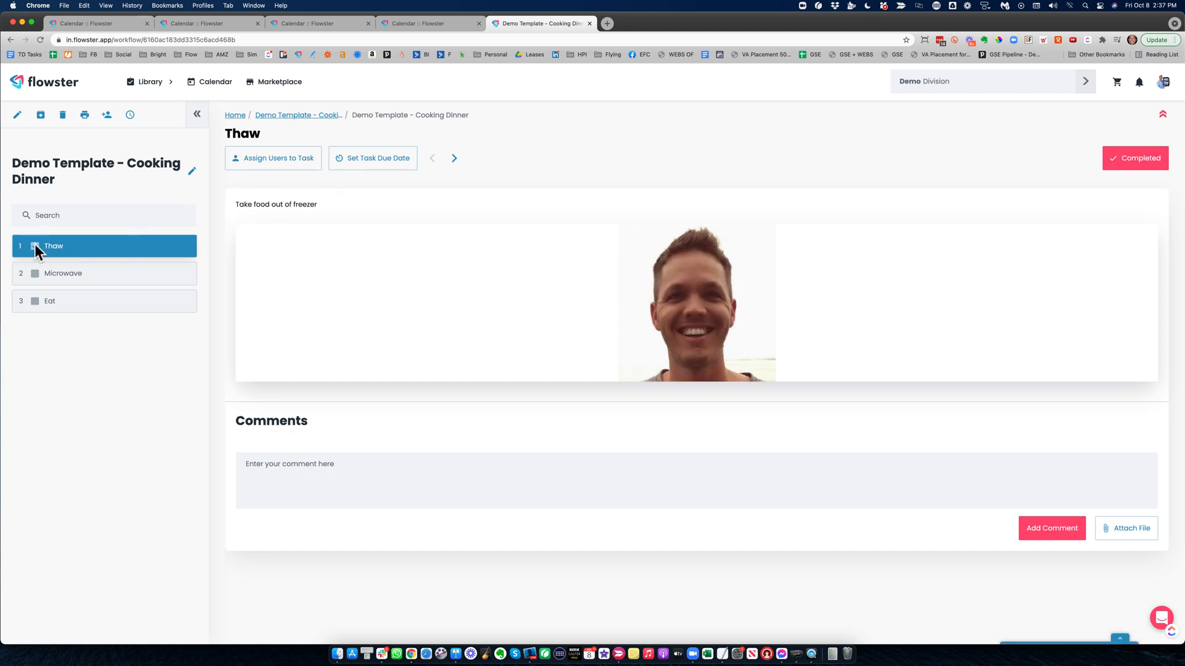
pyautogui.click(56, 276)
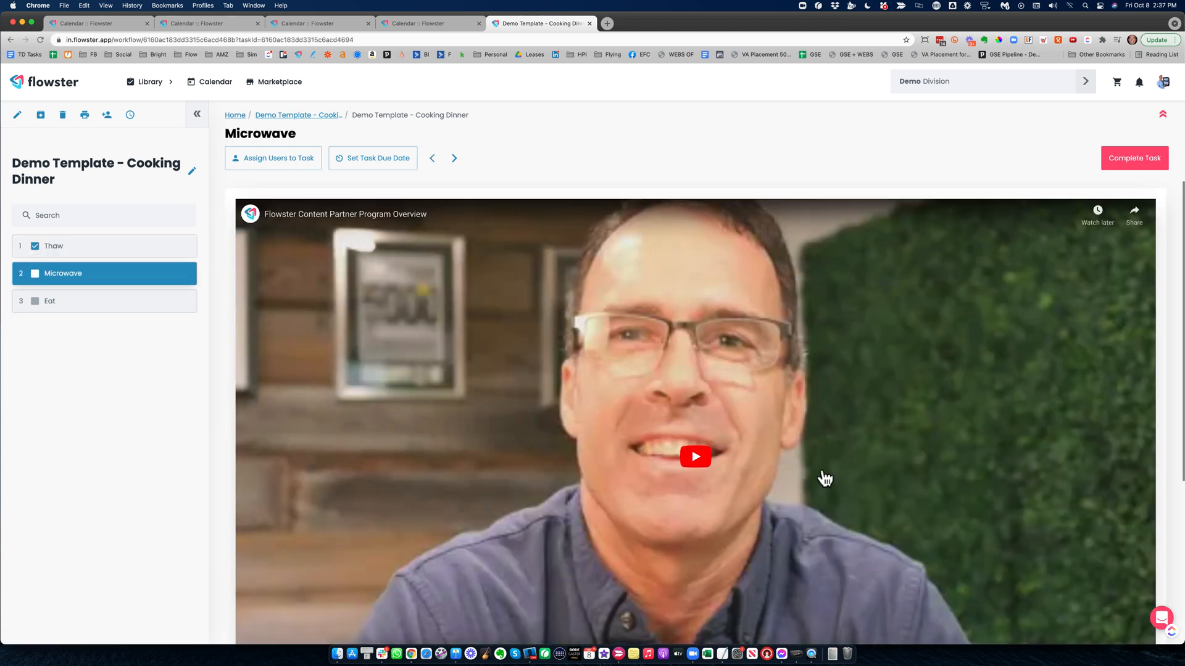
pyautogui.scroll(-3, 667, 414)
pyautogui.scroll(3, 667, 415)
pyautogui.click(35, 274)
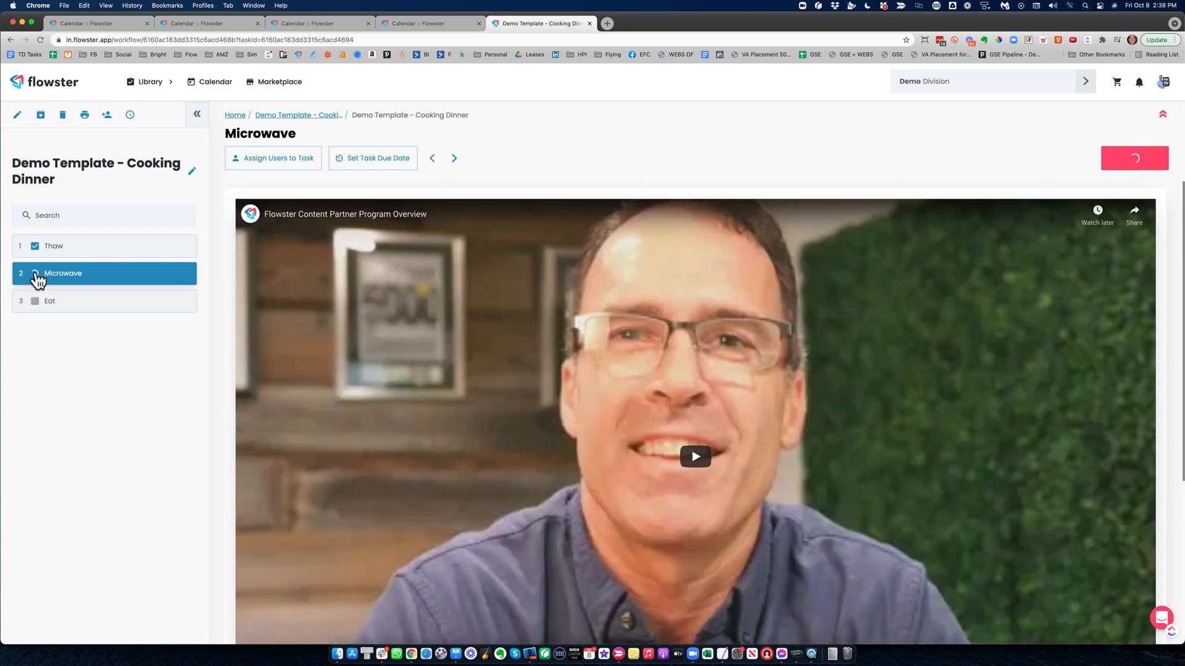
# - Check off "Put food on table" and "Put water on table" in the Eat task, trying to complete the task in between
pyautogui.click(51, 305)
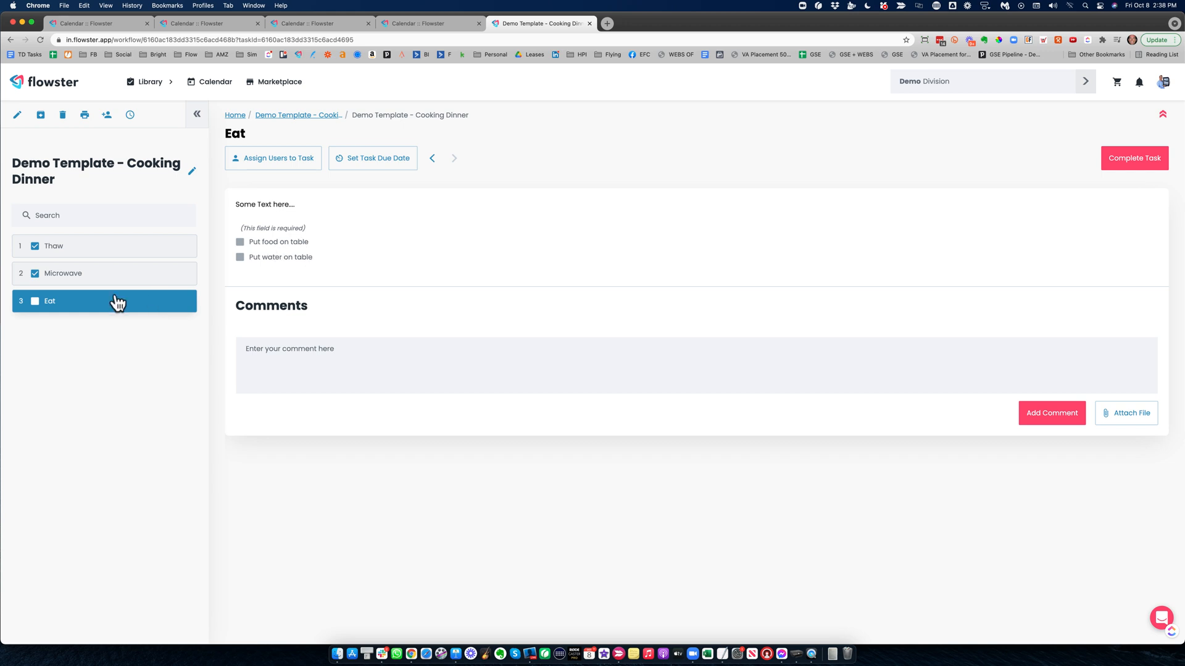
pyautogui.click(239, 243)
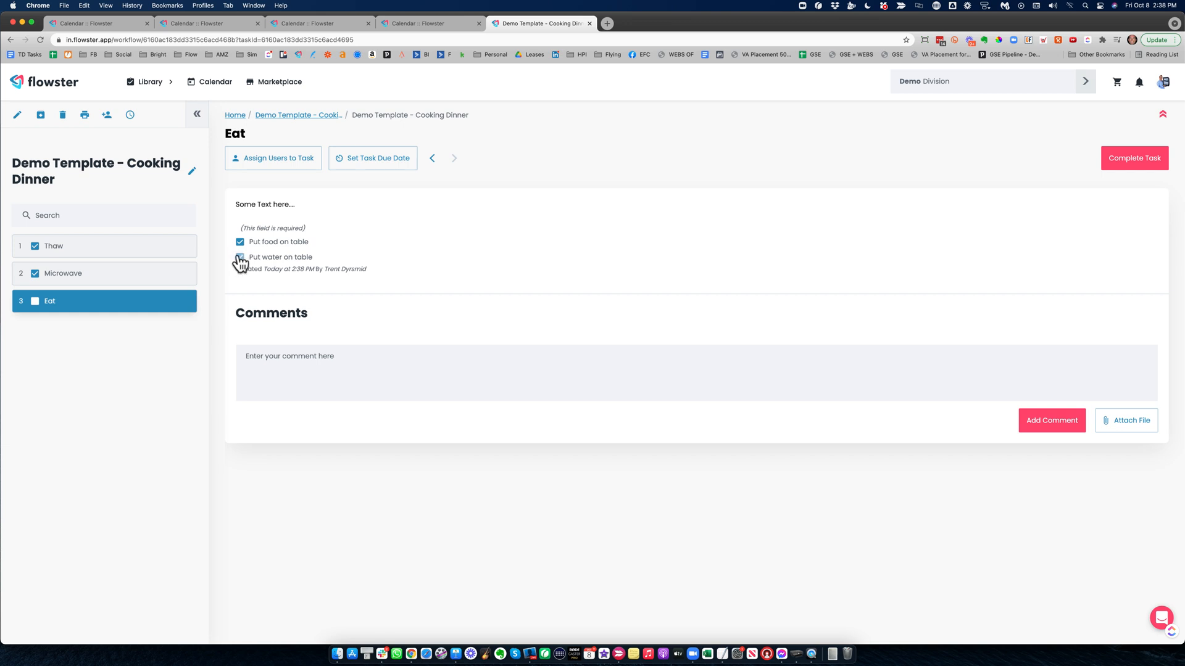
pyautogui.click(1119, 168)
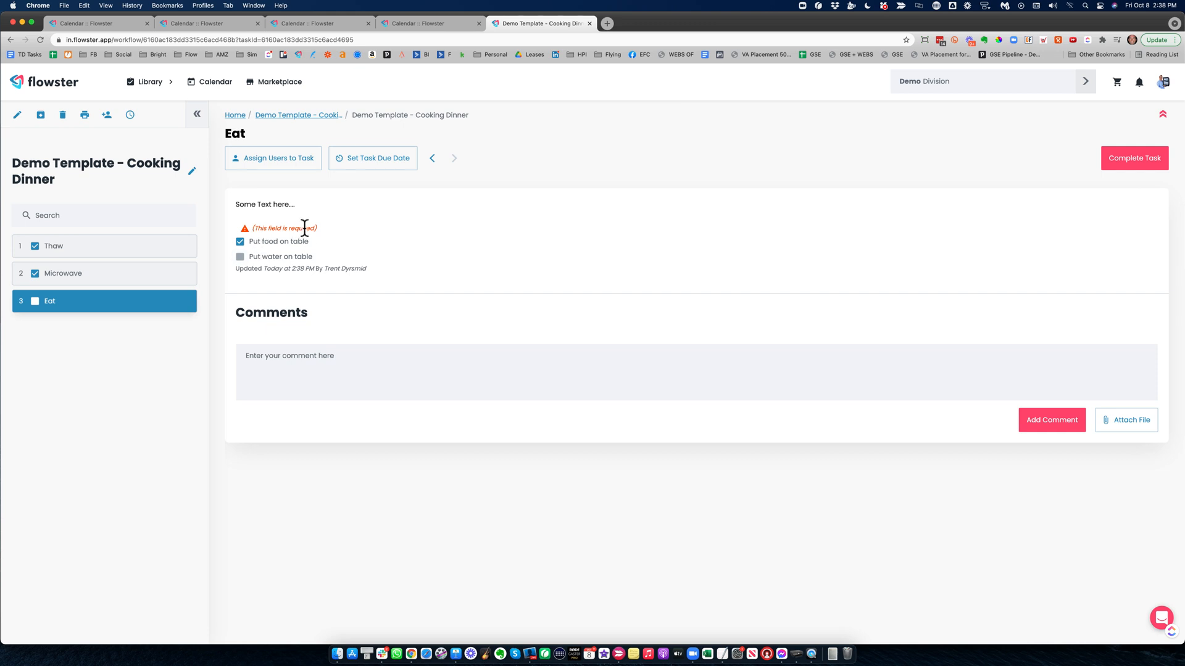
pyautogui.click(240, 257)
# - Return to editing the workflow's template and add a heading named "After Dinner" below the Eat task
pyautogui.click(18, 116)
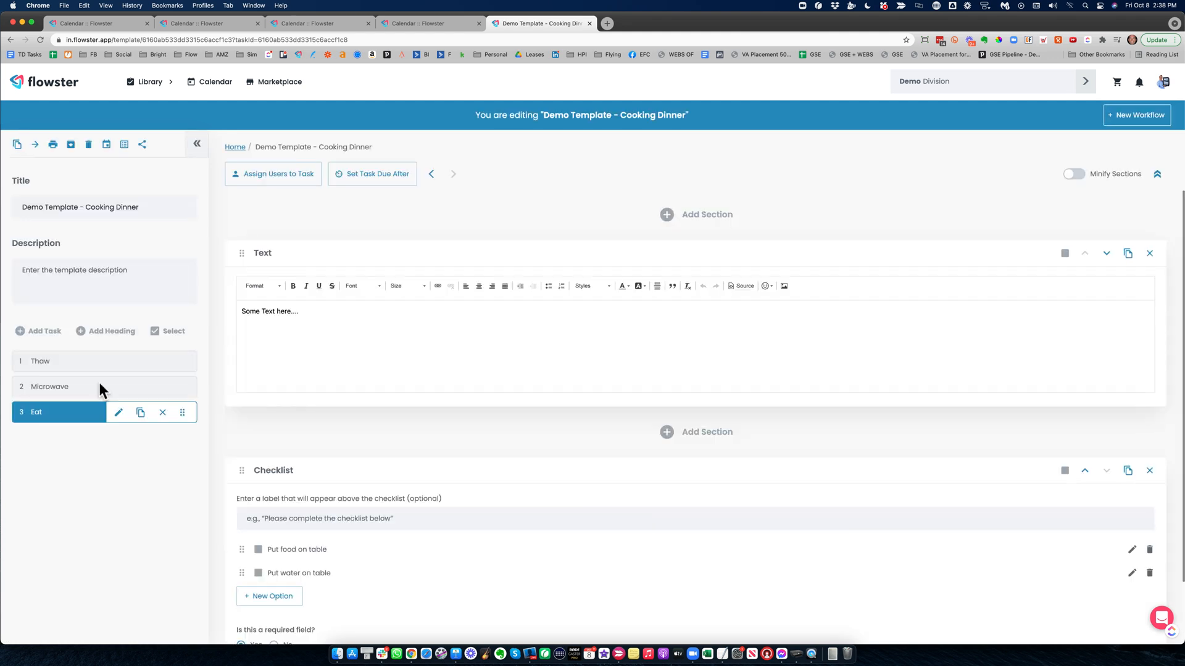
pyautogui.click(95, 333)
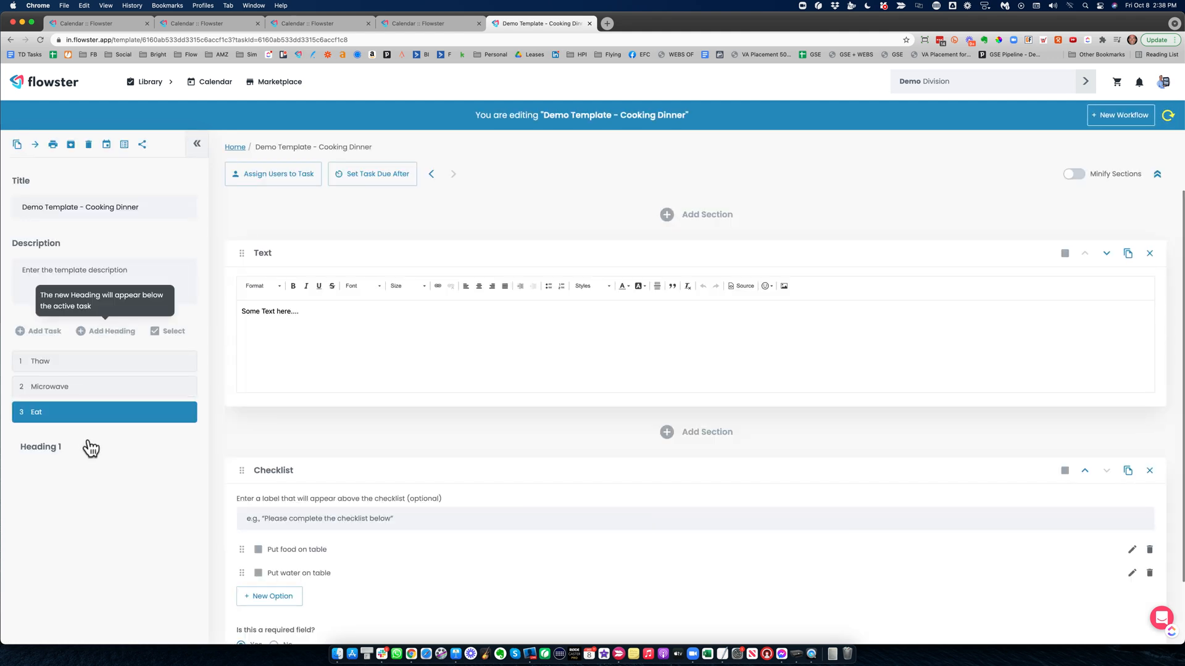
pyautogui.click(145, 452)
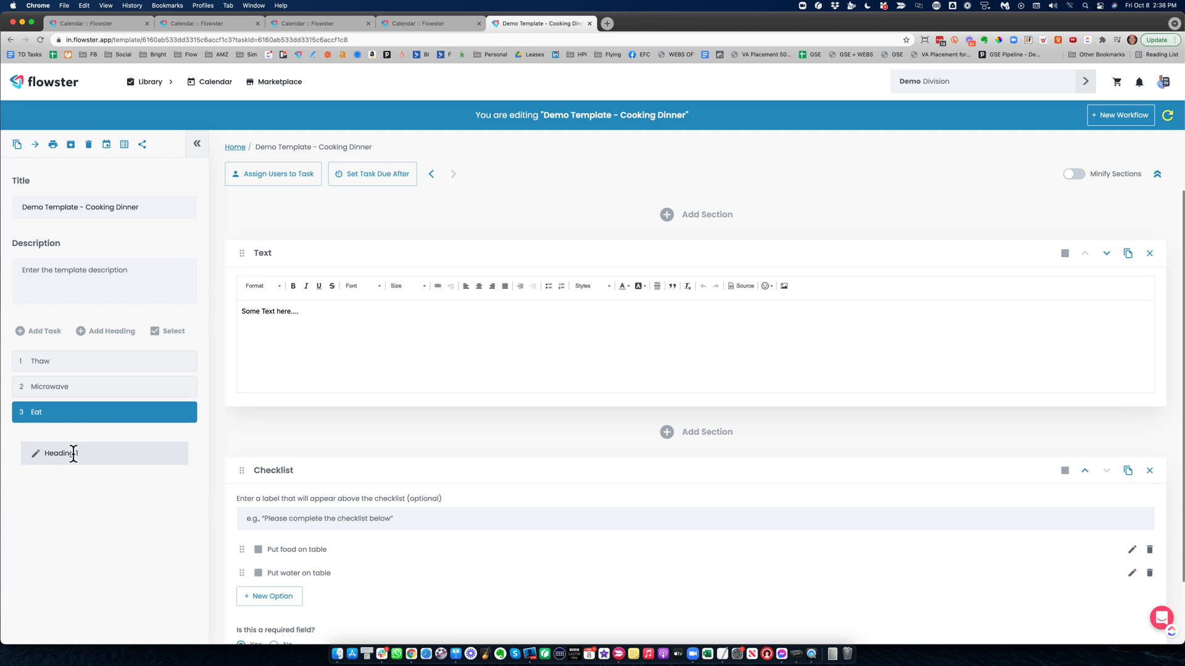
pyautogui.doubleClick(73, 453)
pyautogui.write('After Dinner')
pyautogui.press('Return')
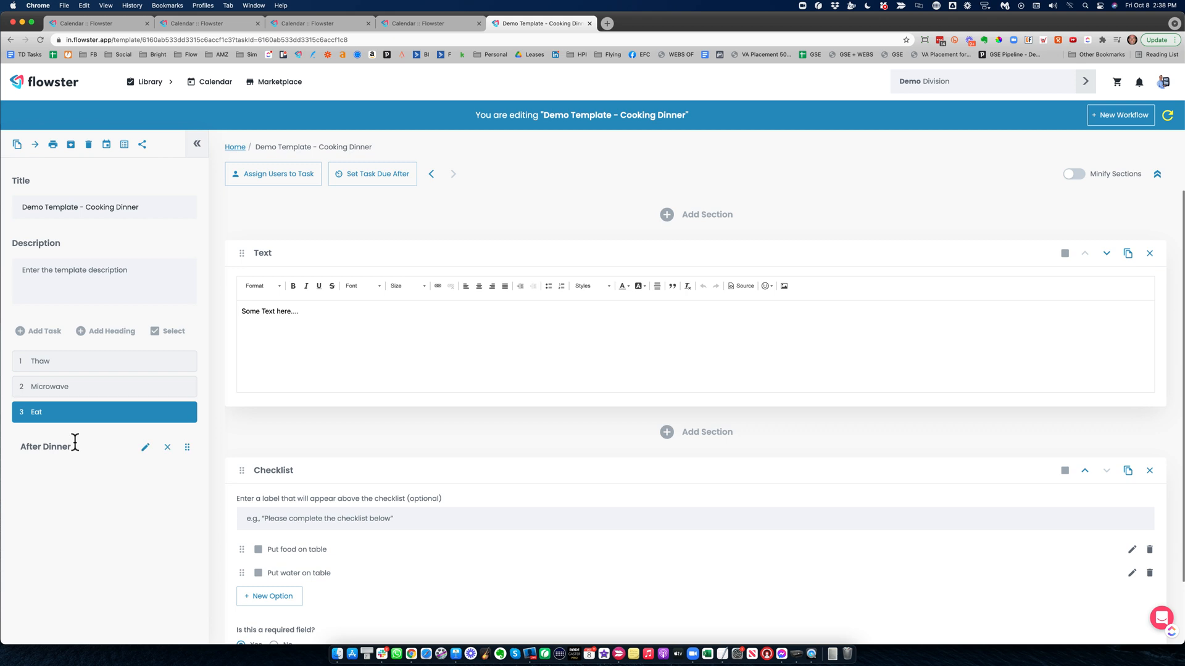
# - Add a fourth task under the After Dinner heading and name it "Clean Up"
pyautogui.click(45, 338)
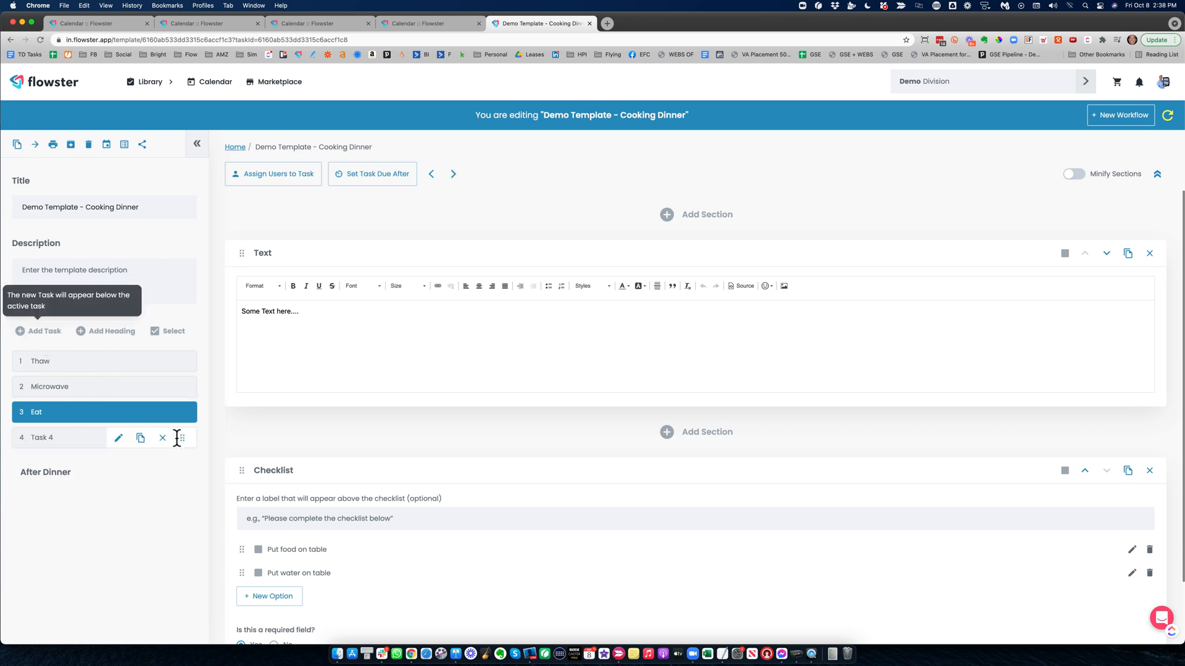
pyautogui.moveTo(181, 438); pyautogui.dragTo(184, 471)
pyautogui.click(120, 474)
pyautogui.doubleClick(70, 474)
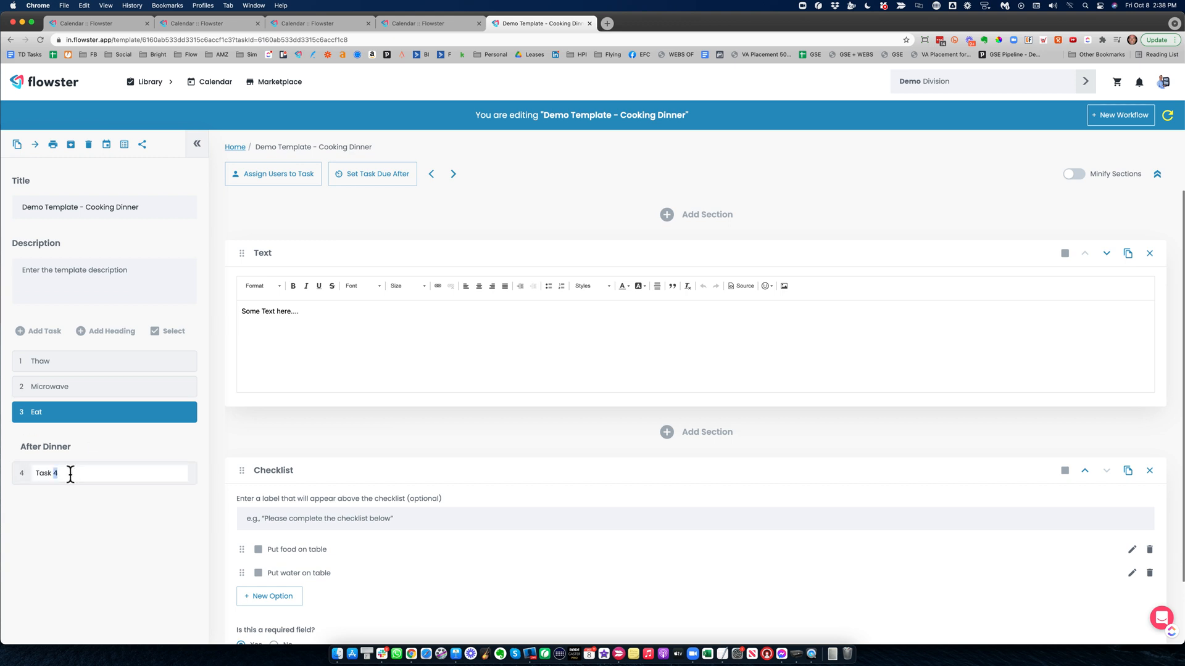
pyautogui.tripleClick(70, 474)
pyautogui.write('Clear')
pyautogui.write(' Up')
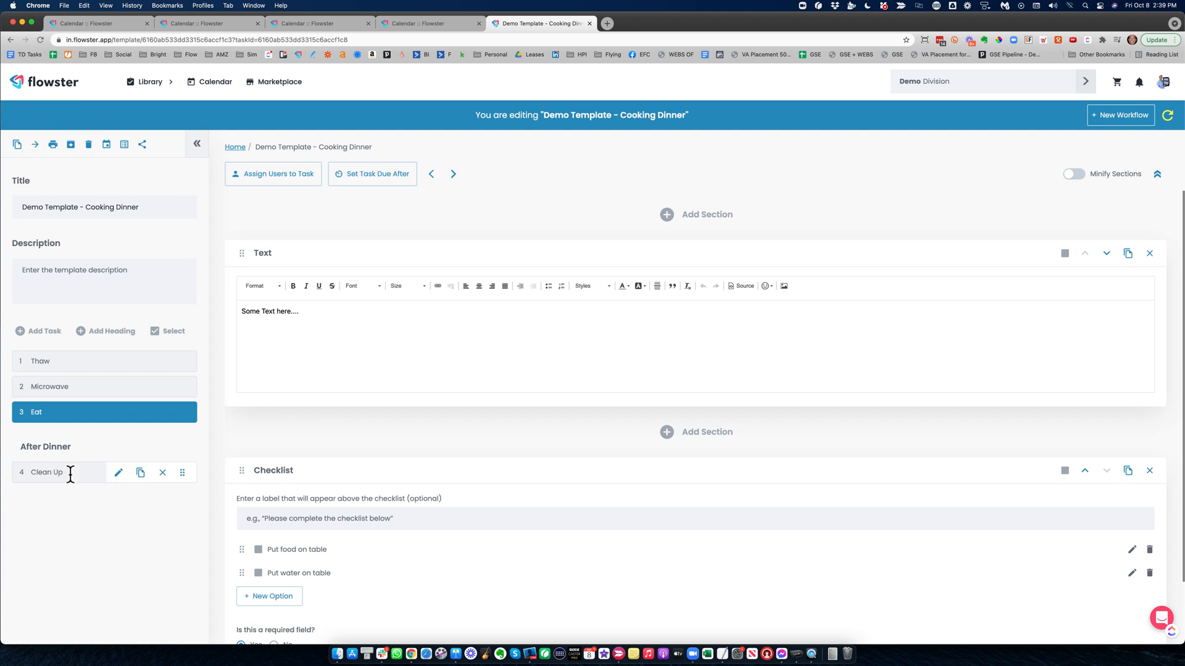
pyautogui.press('Return')
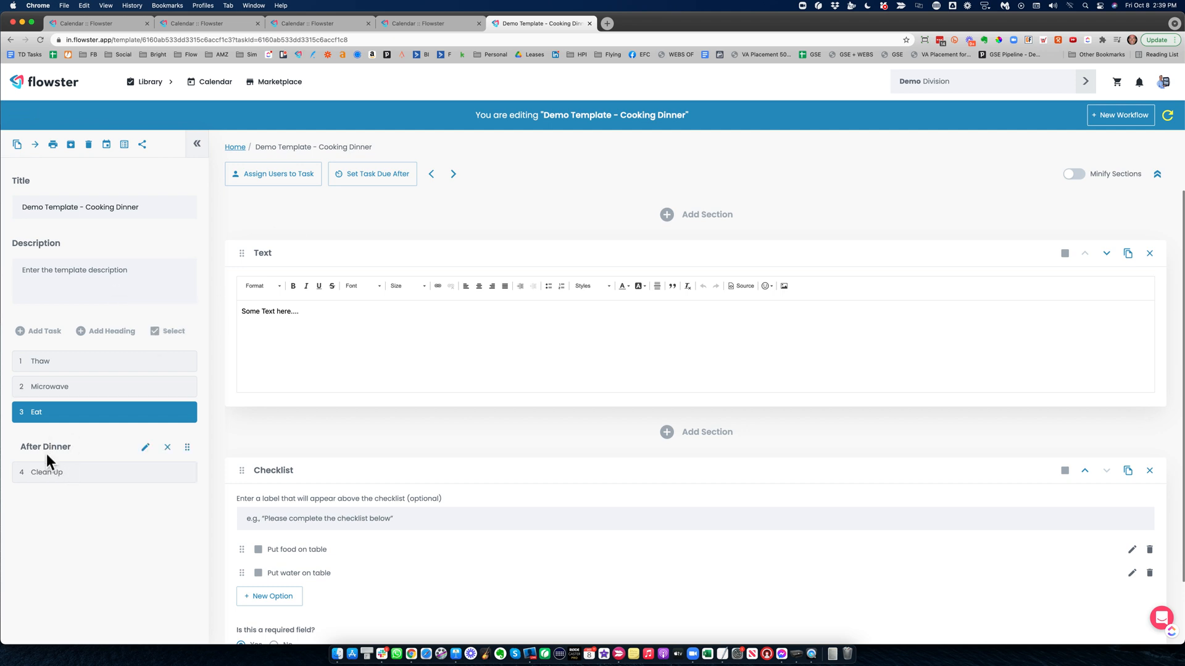
# - Add a Request Short Text section to the Clean Up task with the widget label "Kids Name"
pyautogui.click(58, 472)
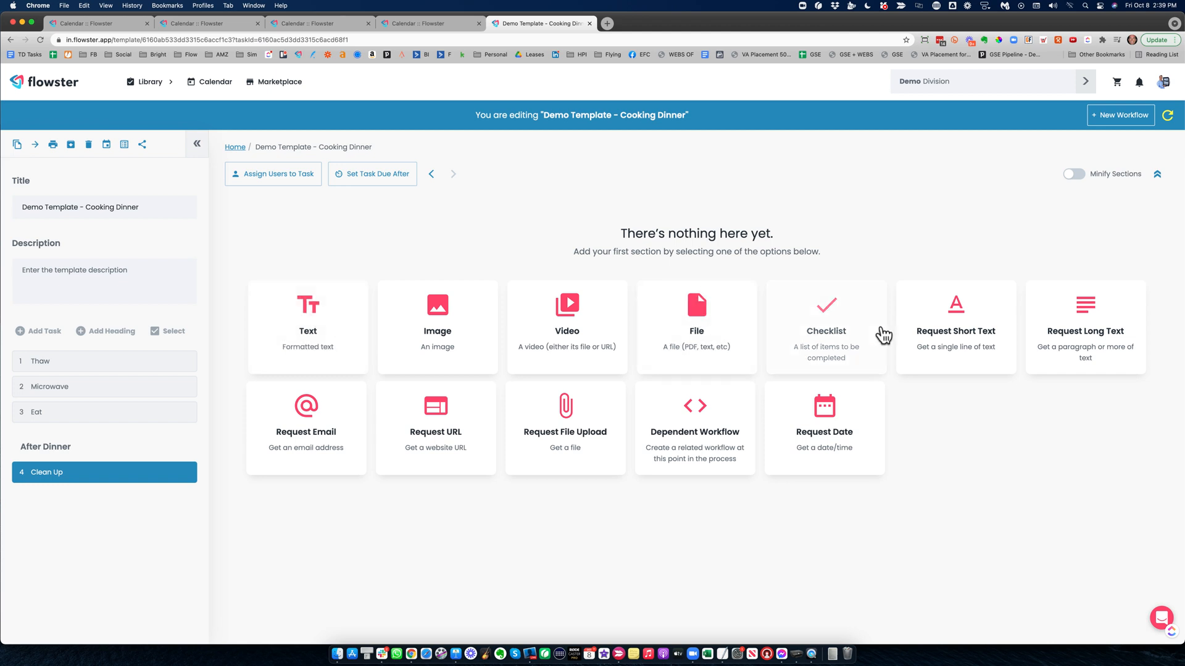
pyautogui.click(954, 311)
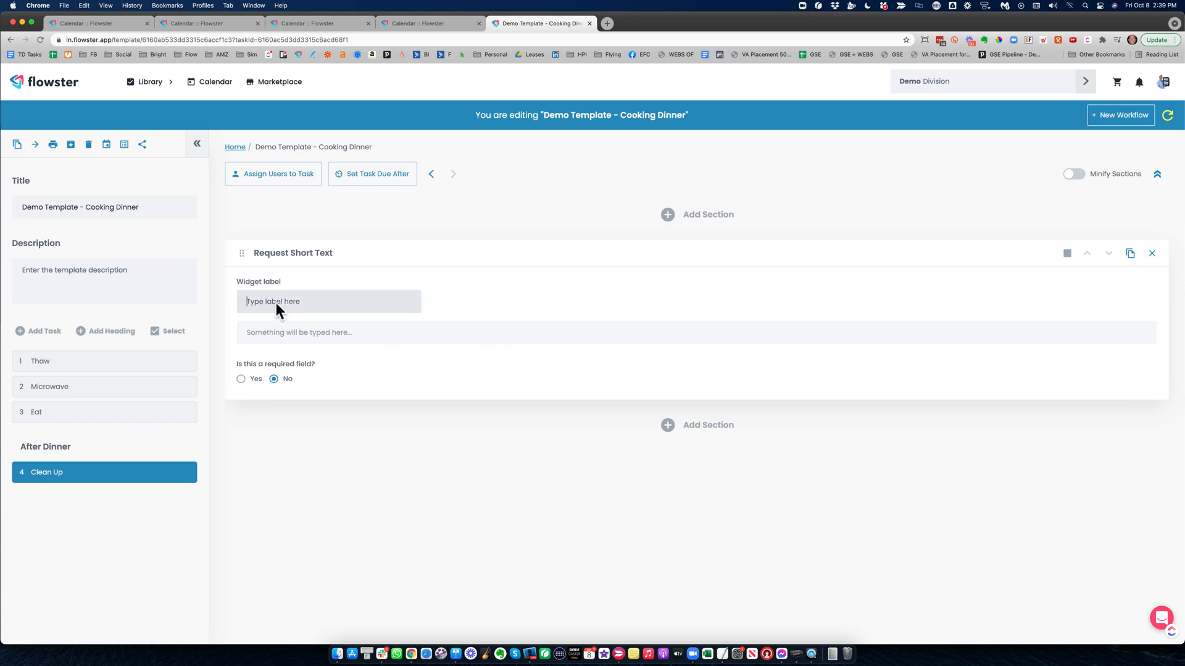
pyautogui.write('Assi')
pyautogui.press('BackSpace')
pyautogui.press('BackSpace')
pyautogui.press('BackSpace')
pyautogui.press('BackSpace')
pyautogui.write('Kids Name')
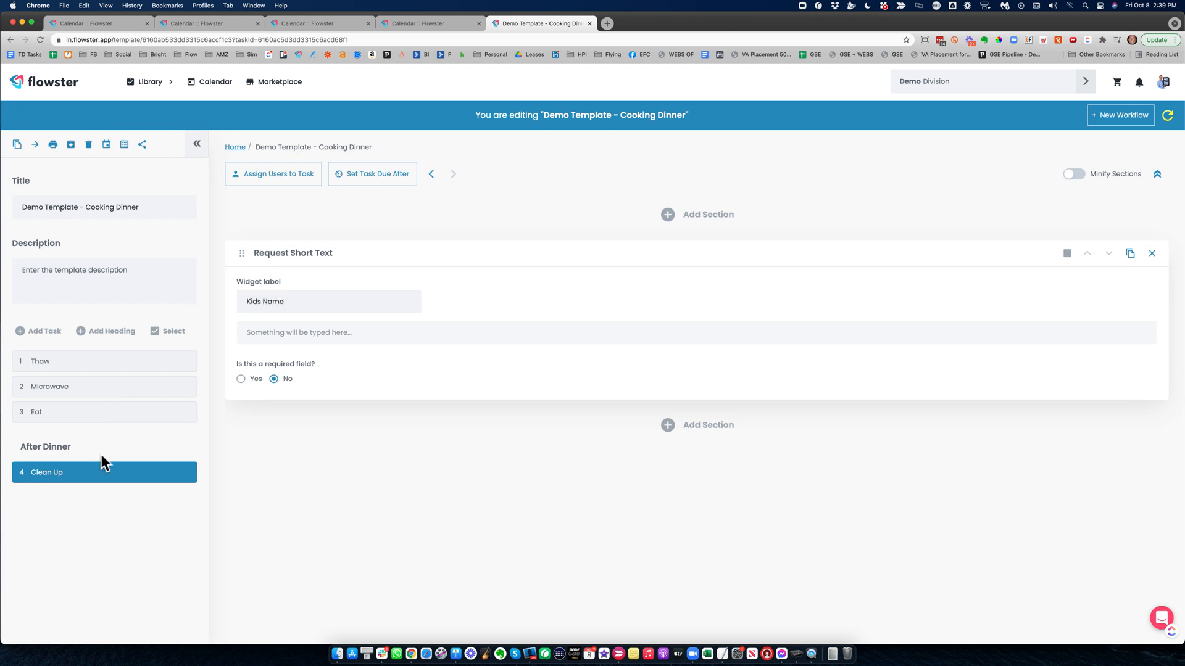
# - Add a Text section below the Kids Name request reading "Some instructions...."
pyautogui.click(678, 423)
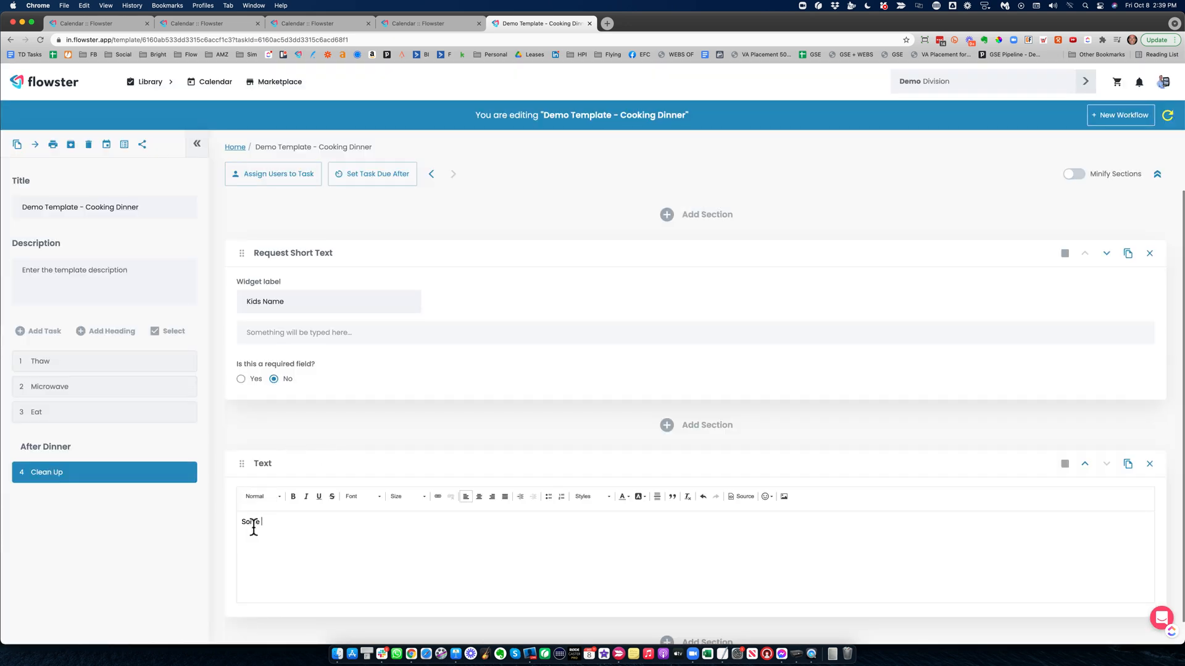
pyautogui.write('INst')
pyautogui.write('nstructions....')
pyautogui.press('Tab')
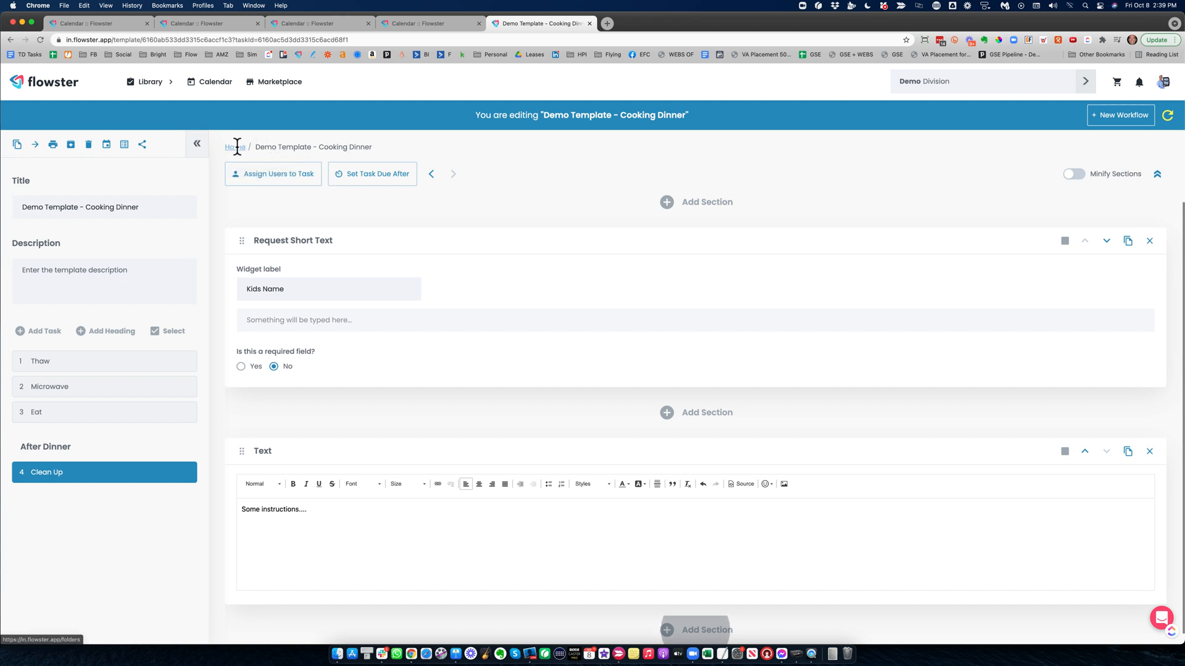
# - Update the active workflow with the template changes and open its Clean Up task
pyautogui.click(1167, 116)
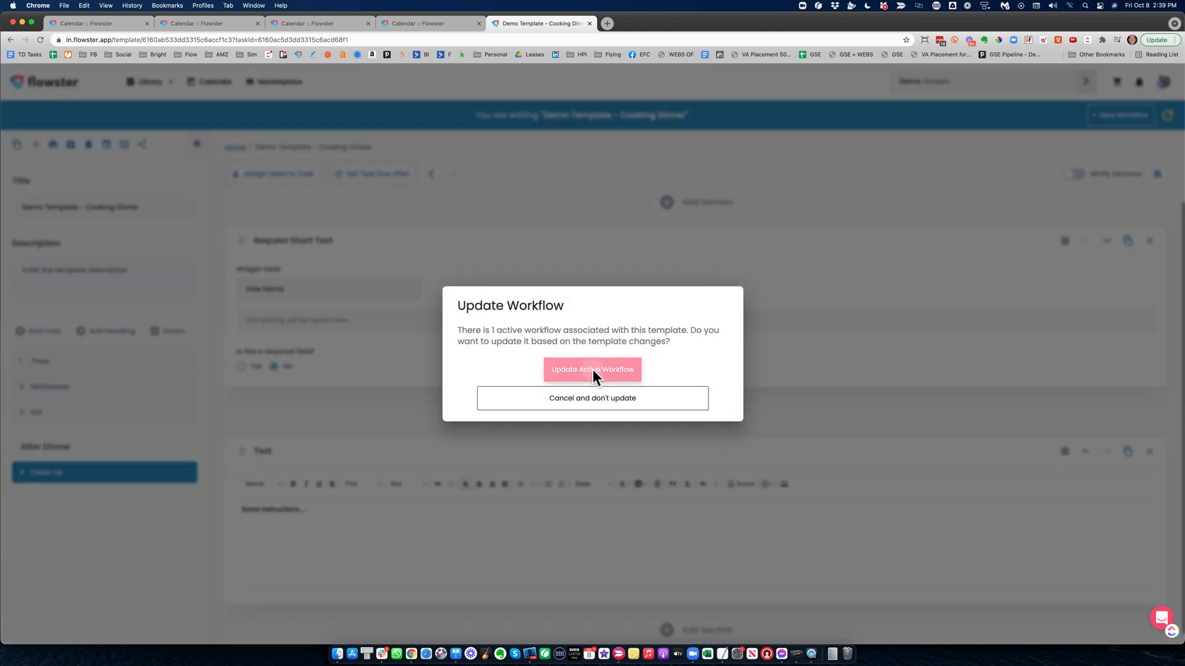
pyautogui.click(593, 369)
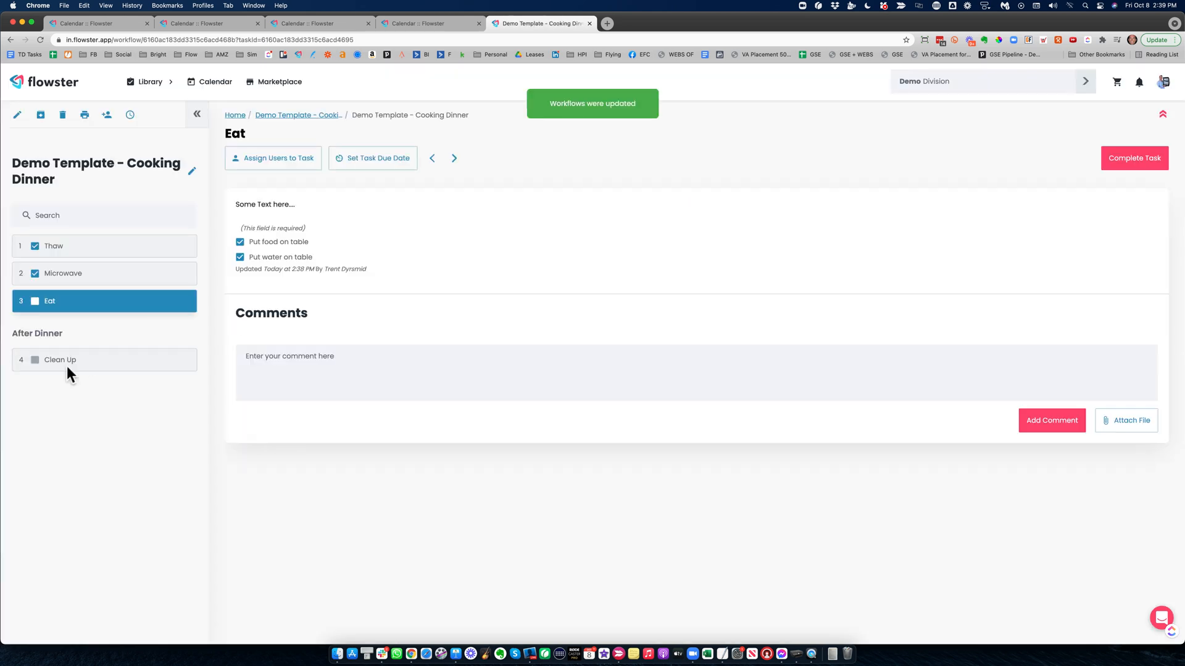
pyautogui.click(40, 361)
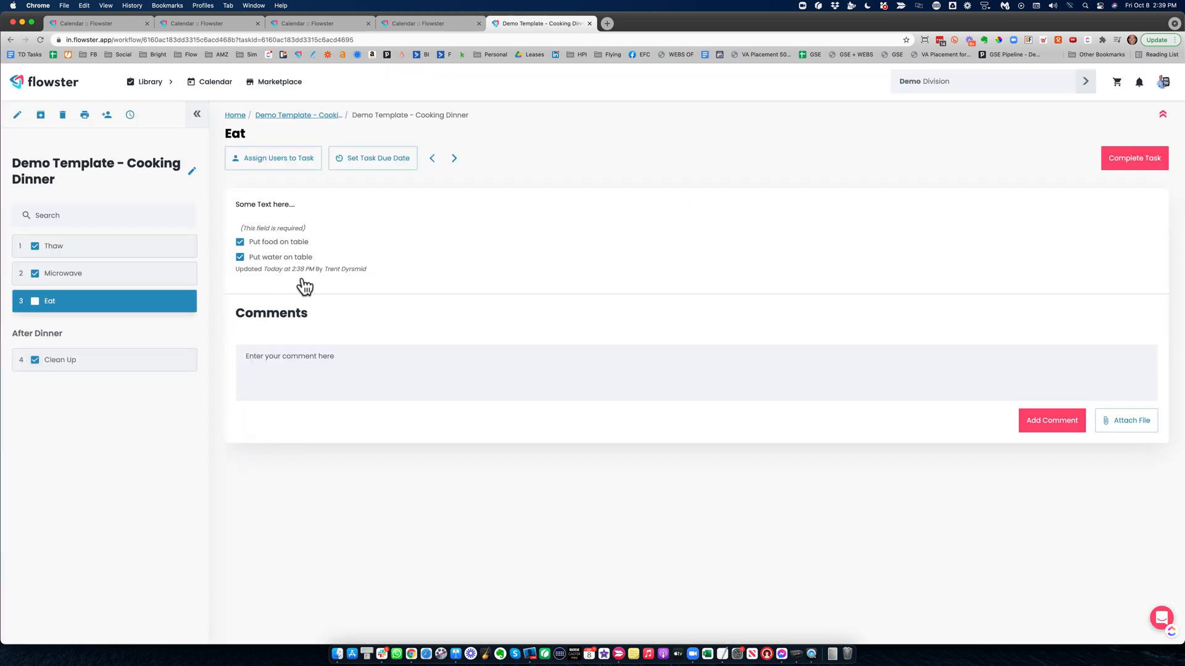
pyautogui.click(65, 365)
# - Enter the child's first name in both Kids Name fields and complete the Clean Up task
pyautogui.click(270, 224)
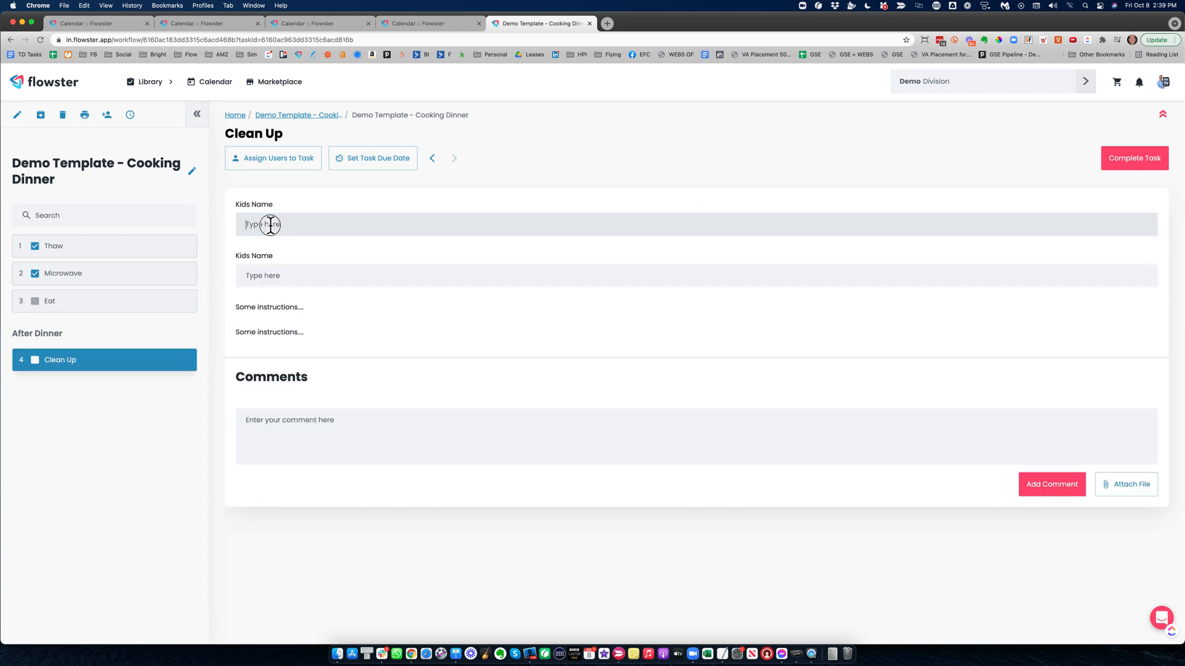
pyautogui.click(258, 151)
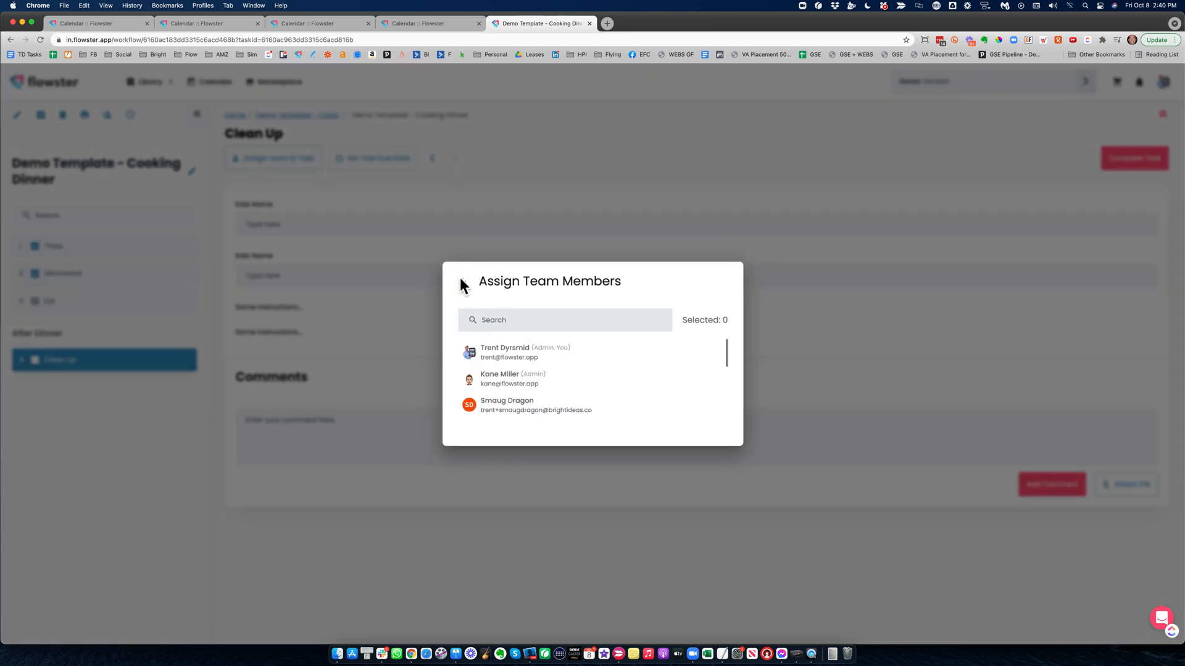
pyautogui.press('Escape')
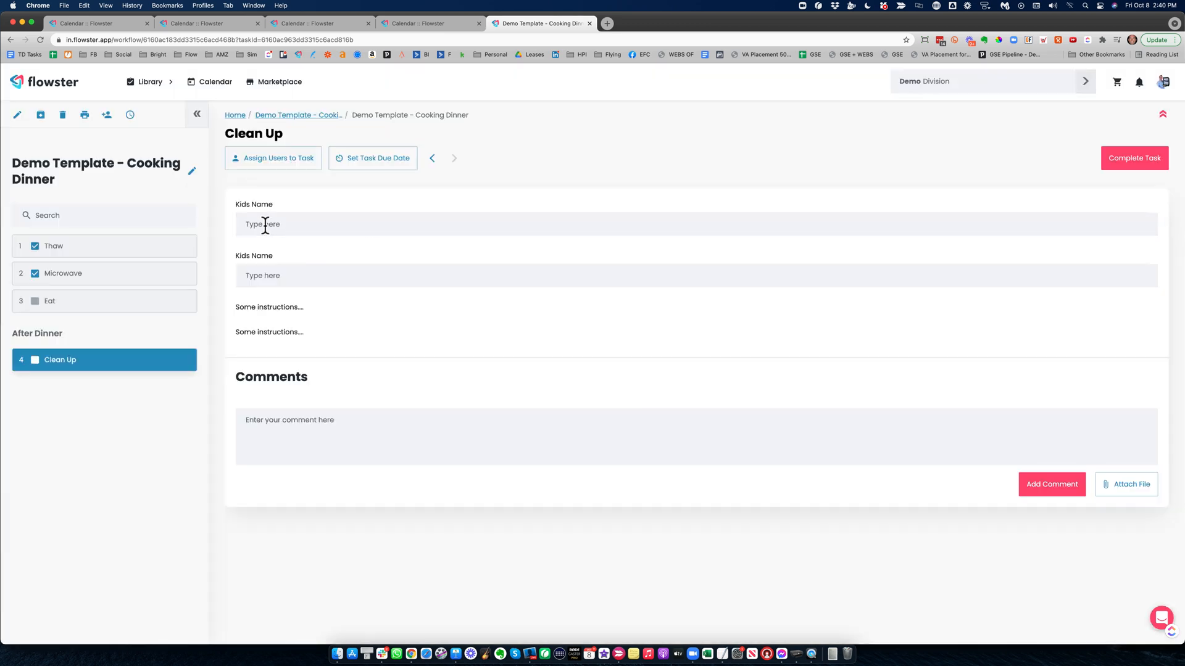
pyautogui.click(265, 225)
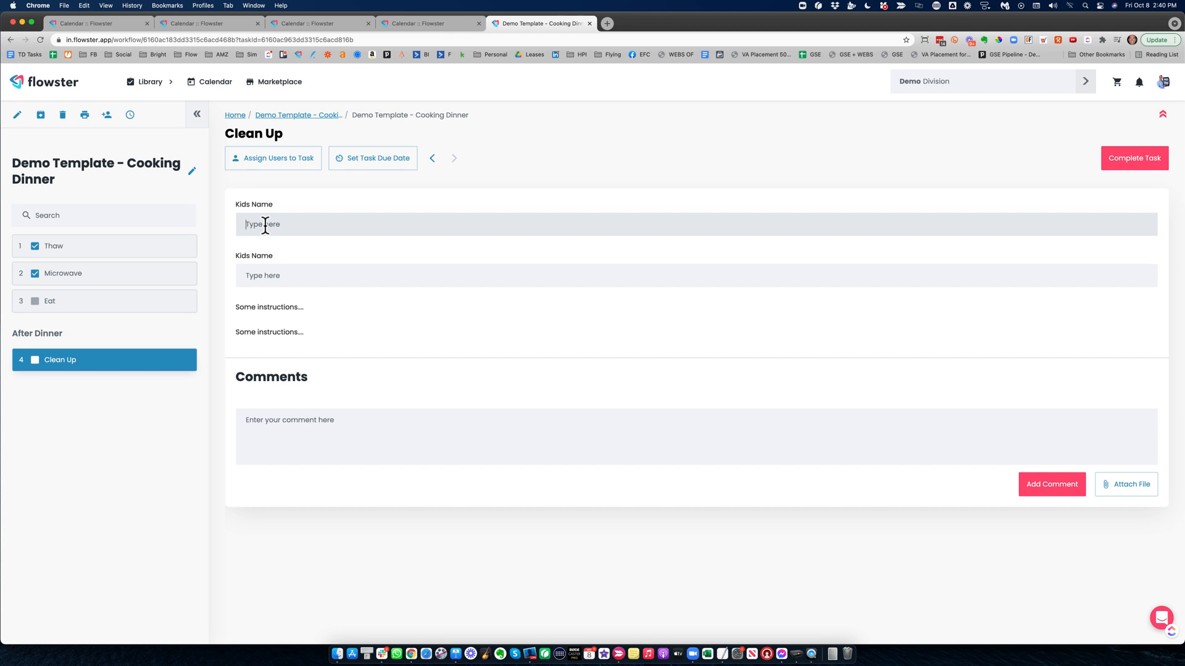
pyautogui.write('Johnny')
pyautogui.click(265, 289)
pyautogui.write('Johnny')
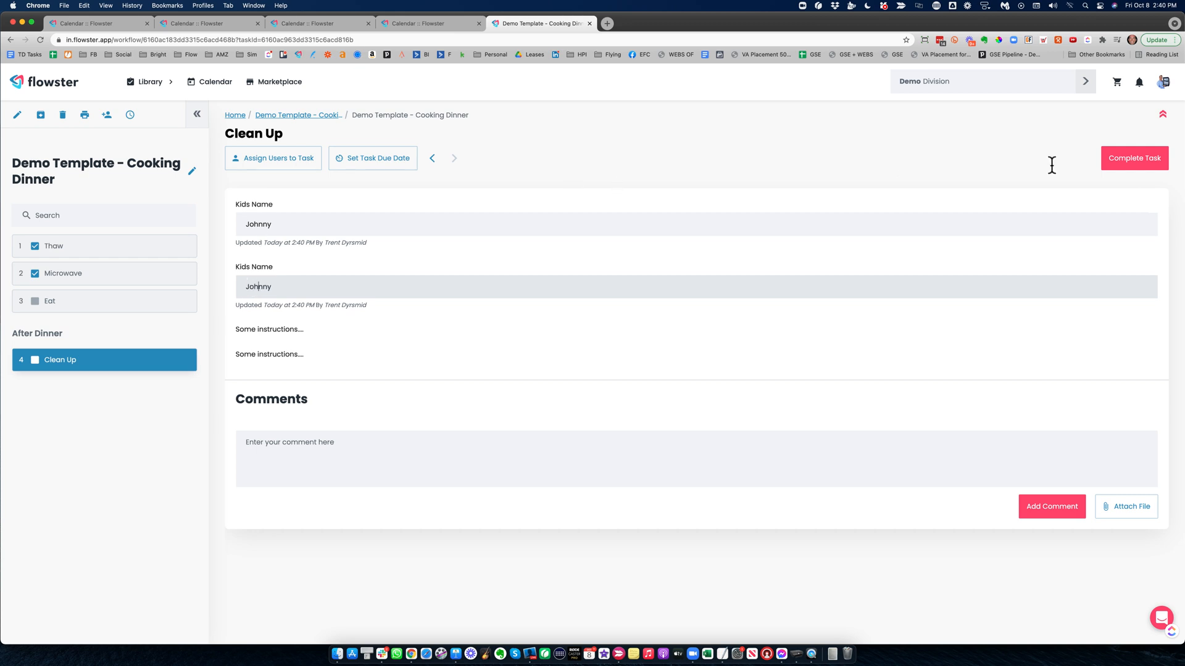
pyautogui.click(1154, 155)
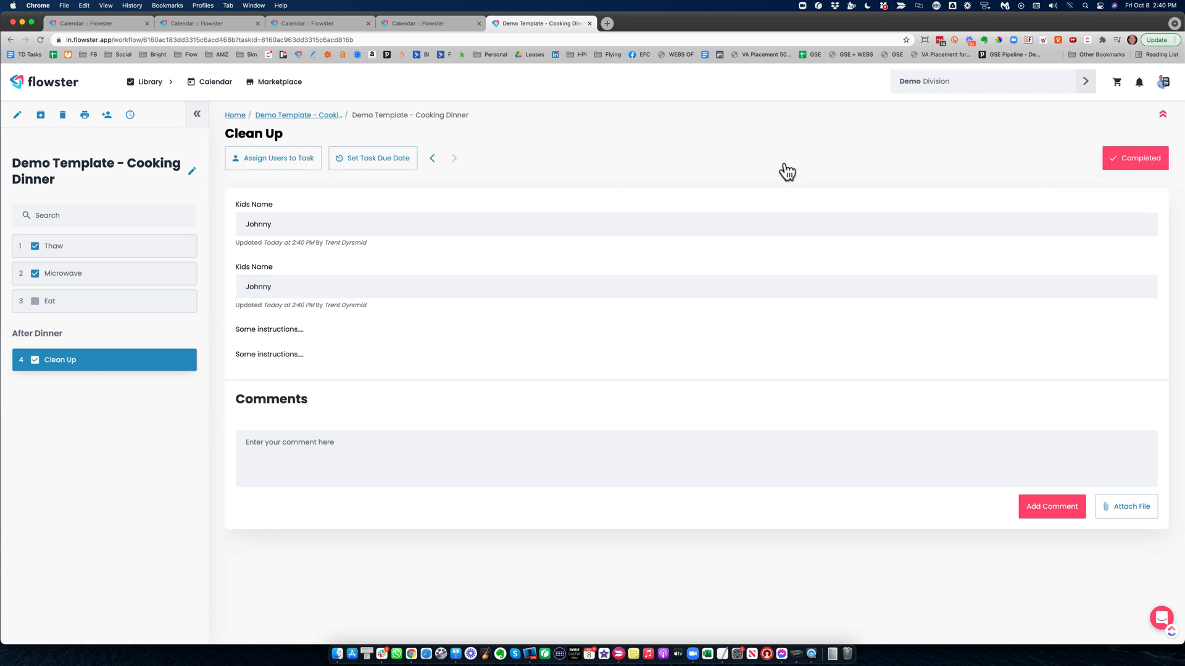
# - Return to editing the template and add a required Request Long Text section labelled "Special Instructions" to the Clean Up task
pyautogui.click(16, 117)
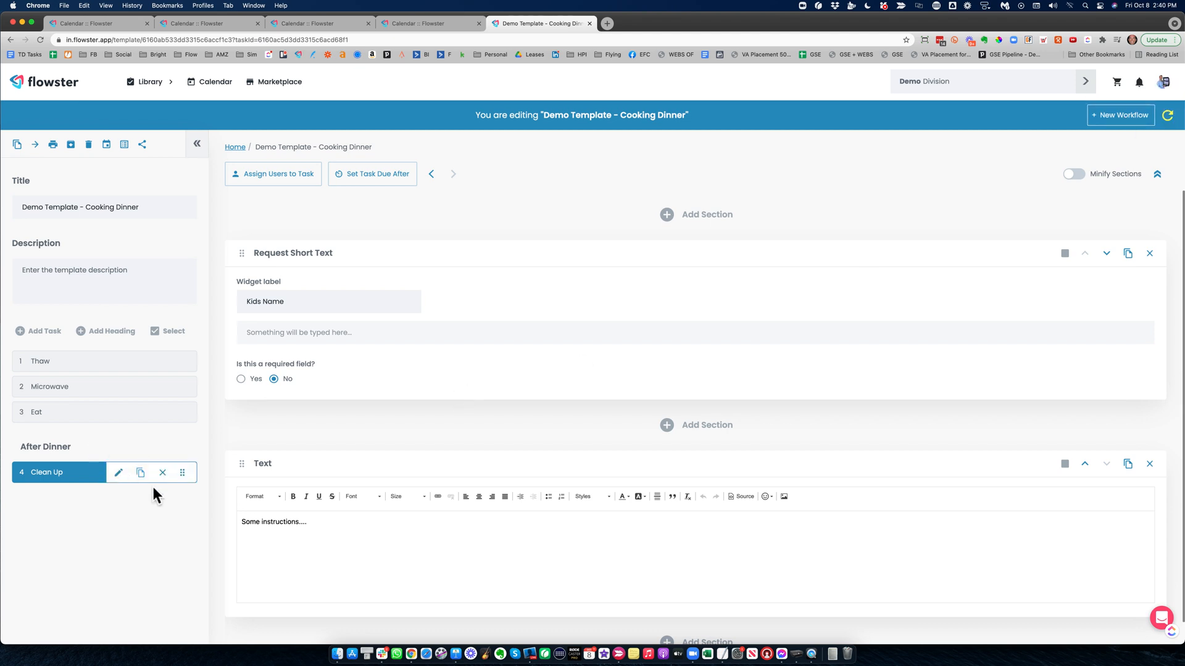
pyautogui.scroll(-1, 713, 376)
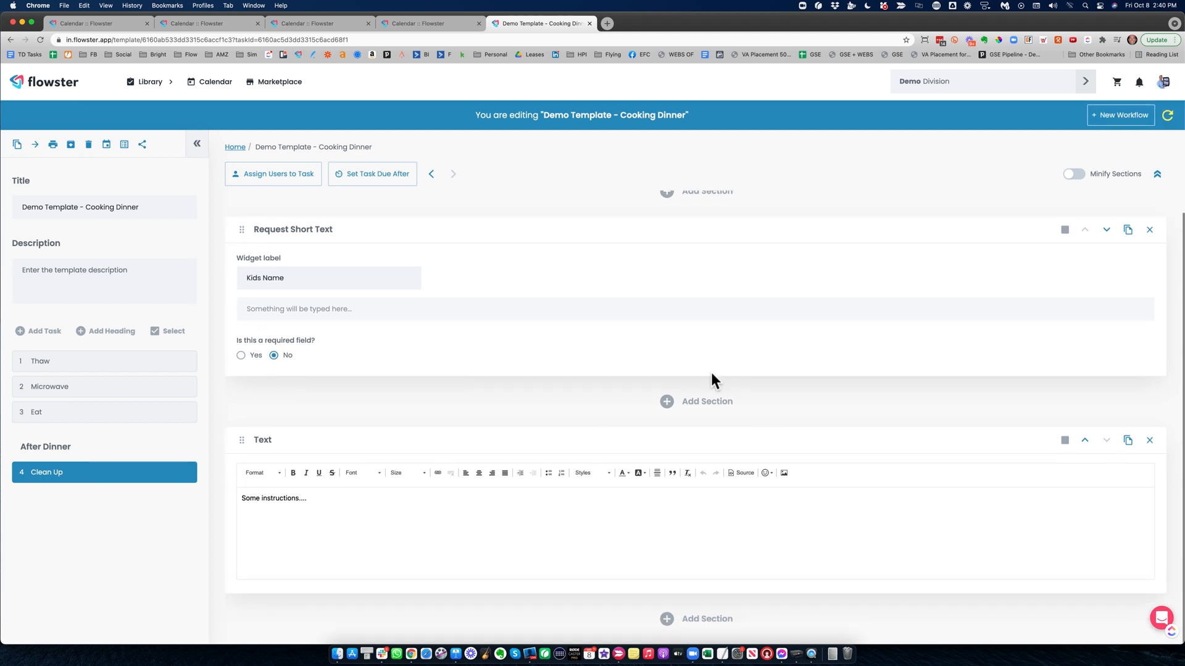
pyautogui.click(691, 622)
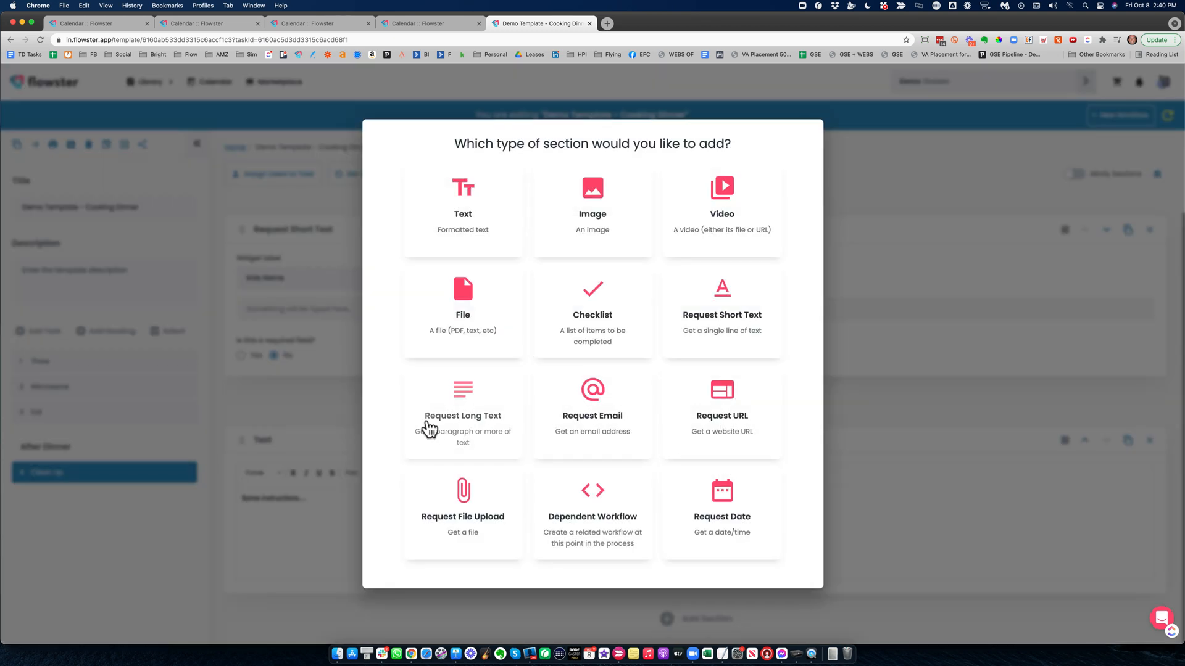
pyautogui.click(486, 402)
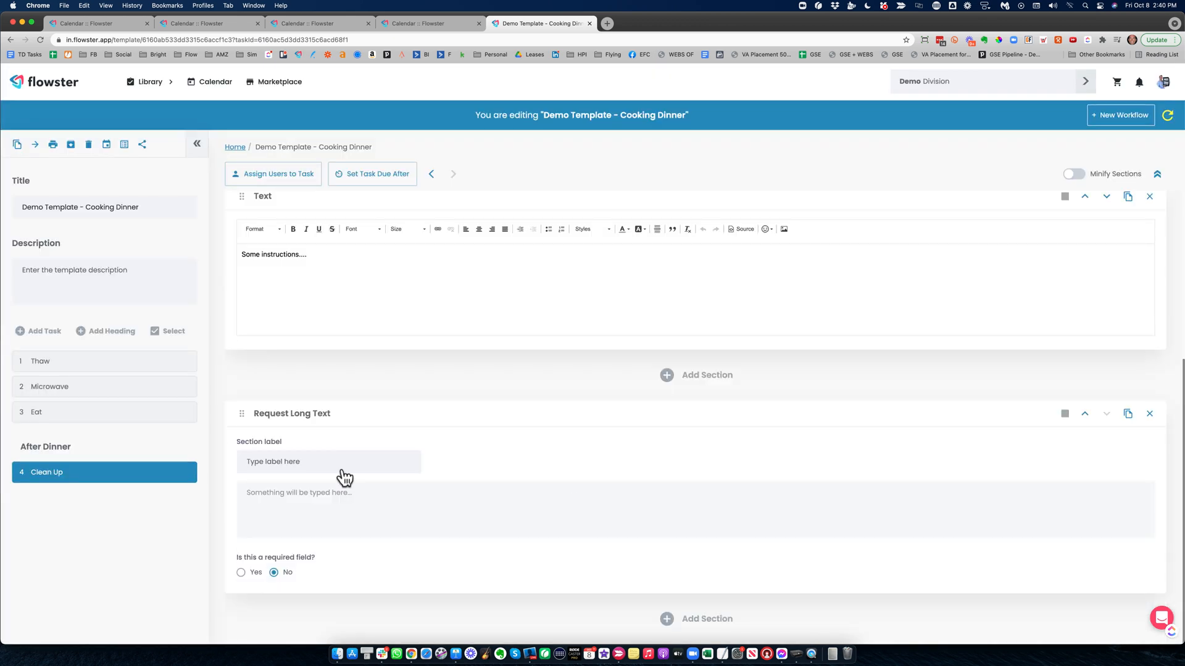
pyautogui.click(312, 464)
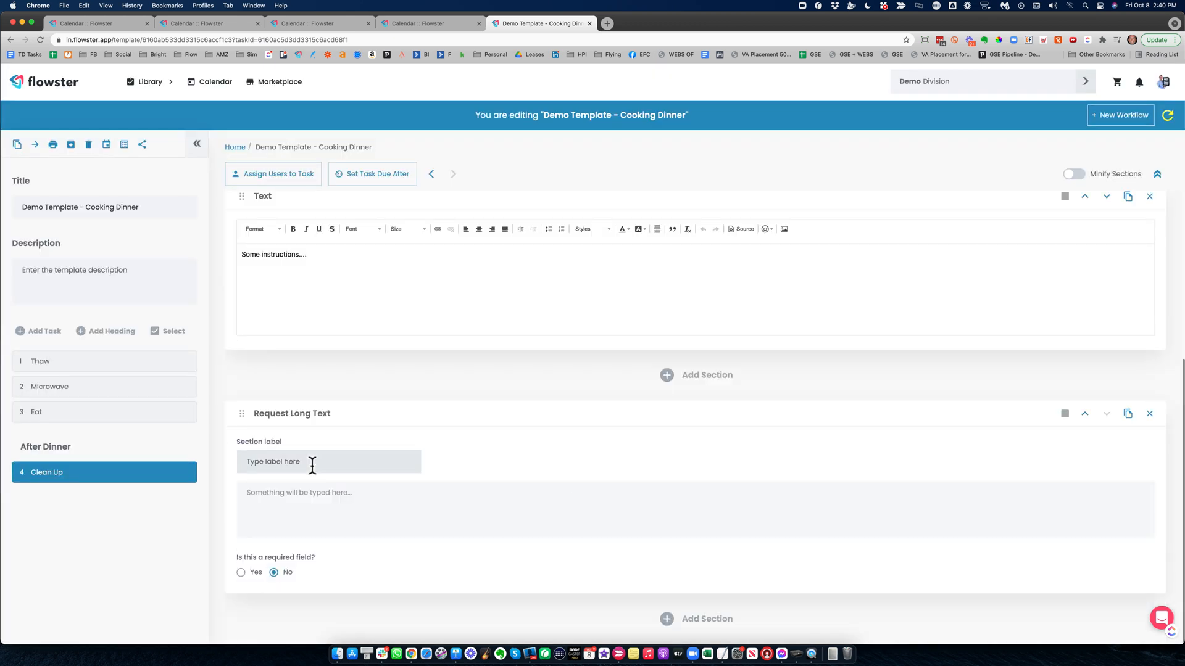
pyautogui.write('Special Instructions')
pyautogui.click(241, 572)
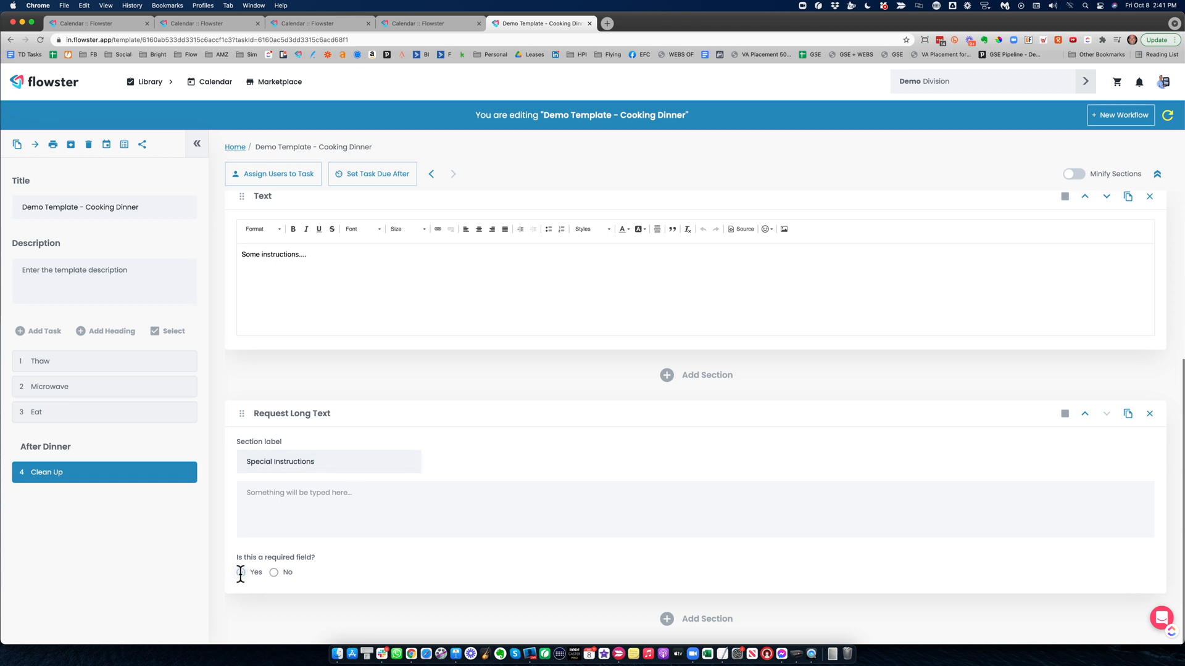
# - Update the active workflow from the template and start a bulleted list in the Special Instructions field
pyautogui.click(1164, 116)
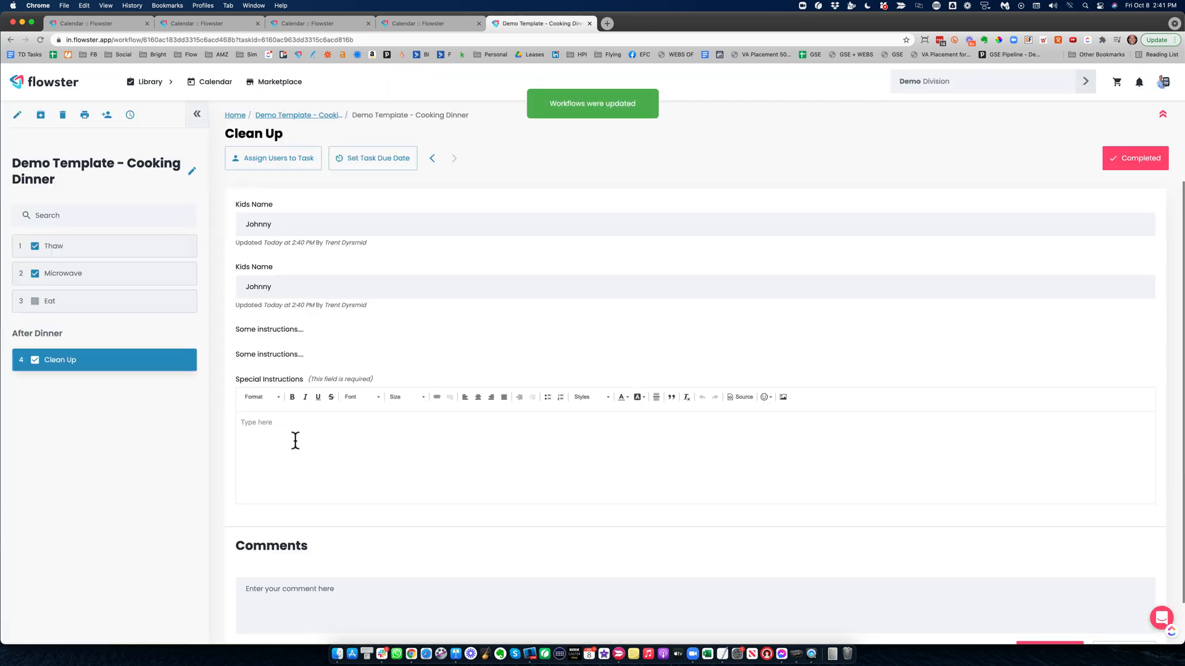
pyautogui.click(278, 433)
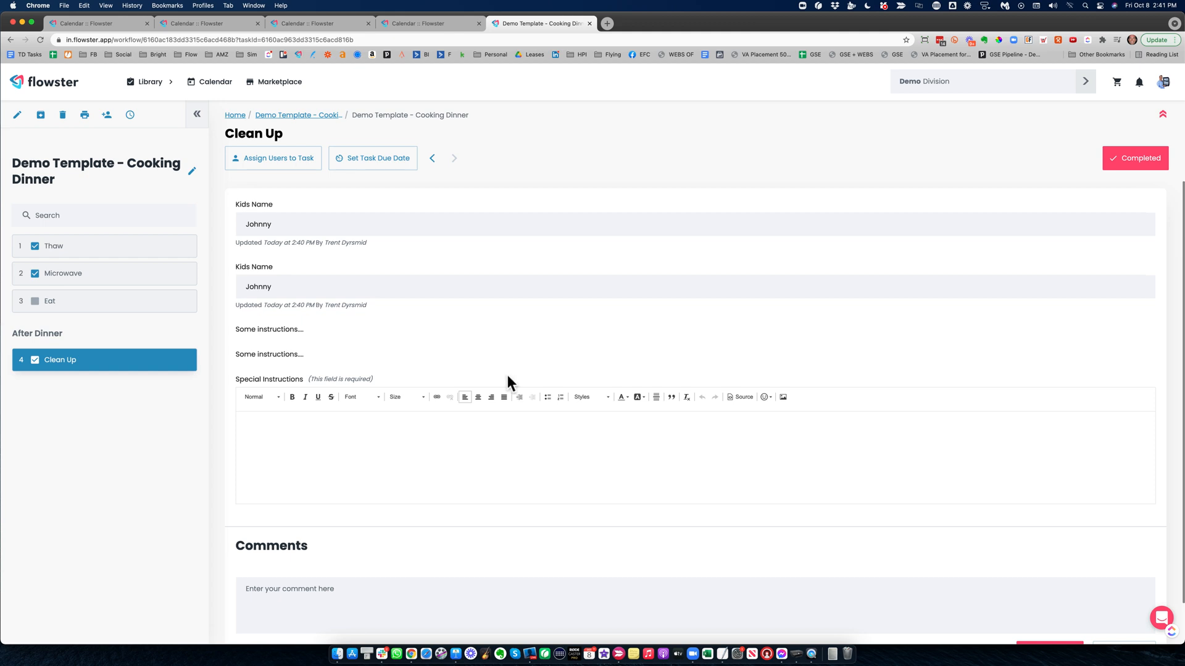
pyautogui.click(547, 398)
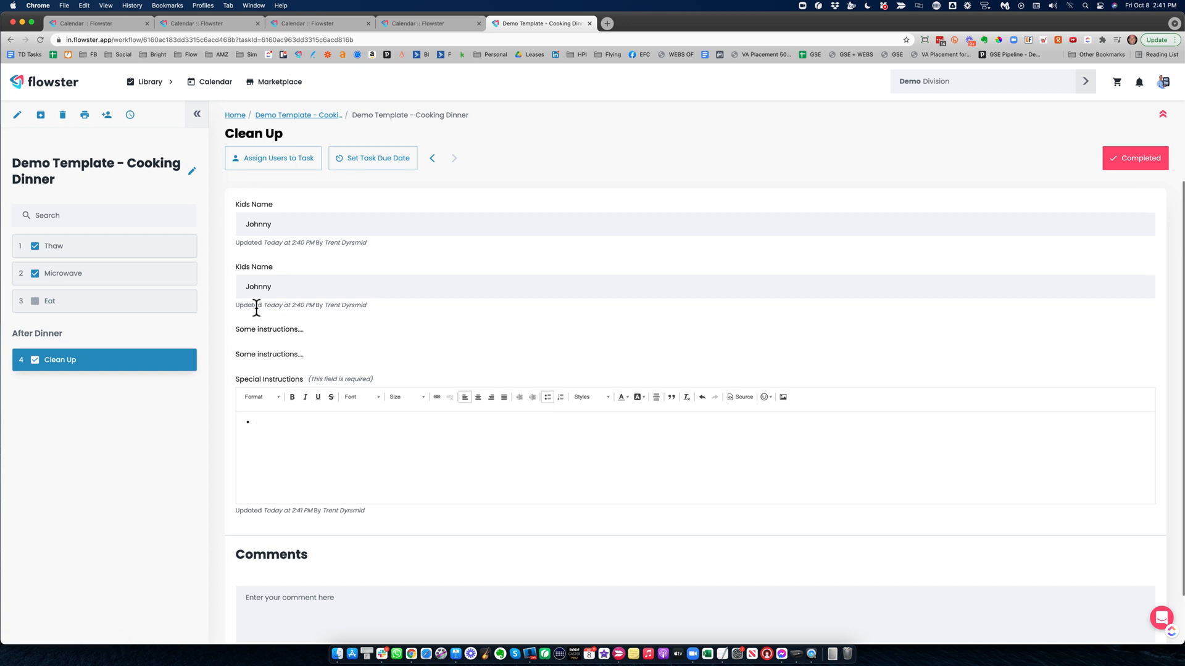
# - Examine the instruction text of the workflow's Thaw task and return to the Clean Up task
pyautogui.click(62, 245)
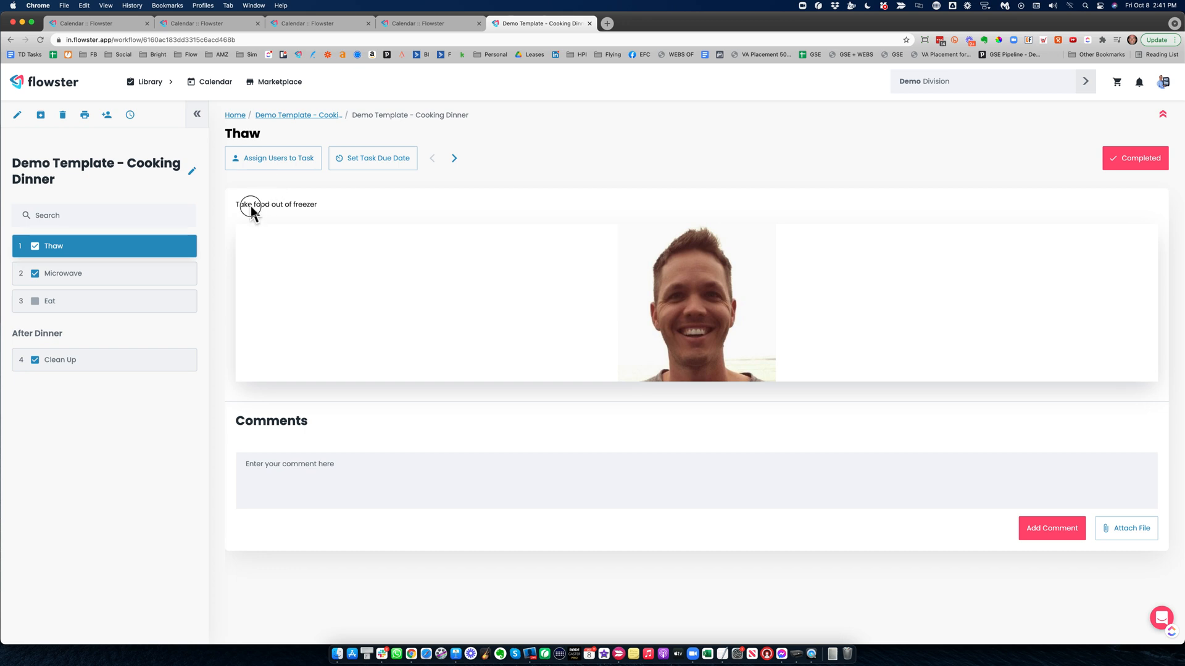
pyautogui.moveTo(251, 206); pyautogui.dragTo(346, 203)
pyautogui.click(59, 362)
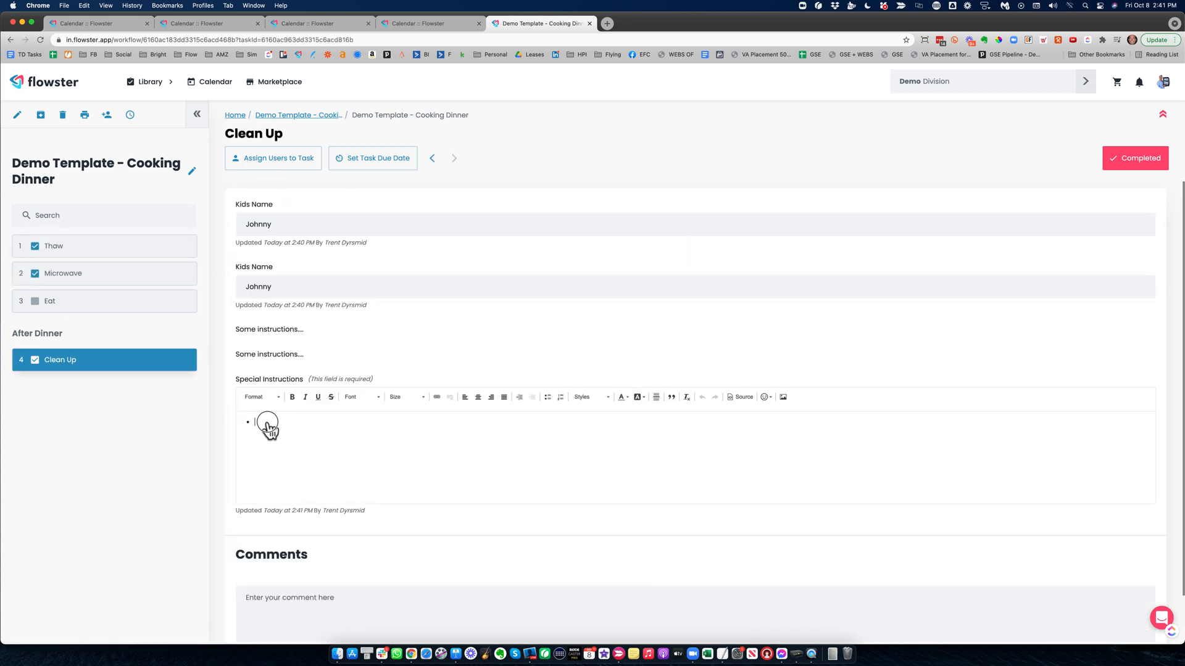
# - Enter the Special Instructions bullets "Scrub the pot extra well" and "Save 1/2 of the leftovers..."
pyautogui.click(268, 422)
pyautogui.write('Scrape')
pyautogui.write(' the pot')
pyautogui.write(' extra well ')
pyautogui.write('Save')
pyautogui.write(' 1/2 of th')
pyautogui.write('e leftovers...')
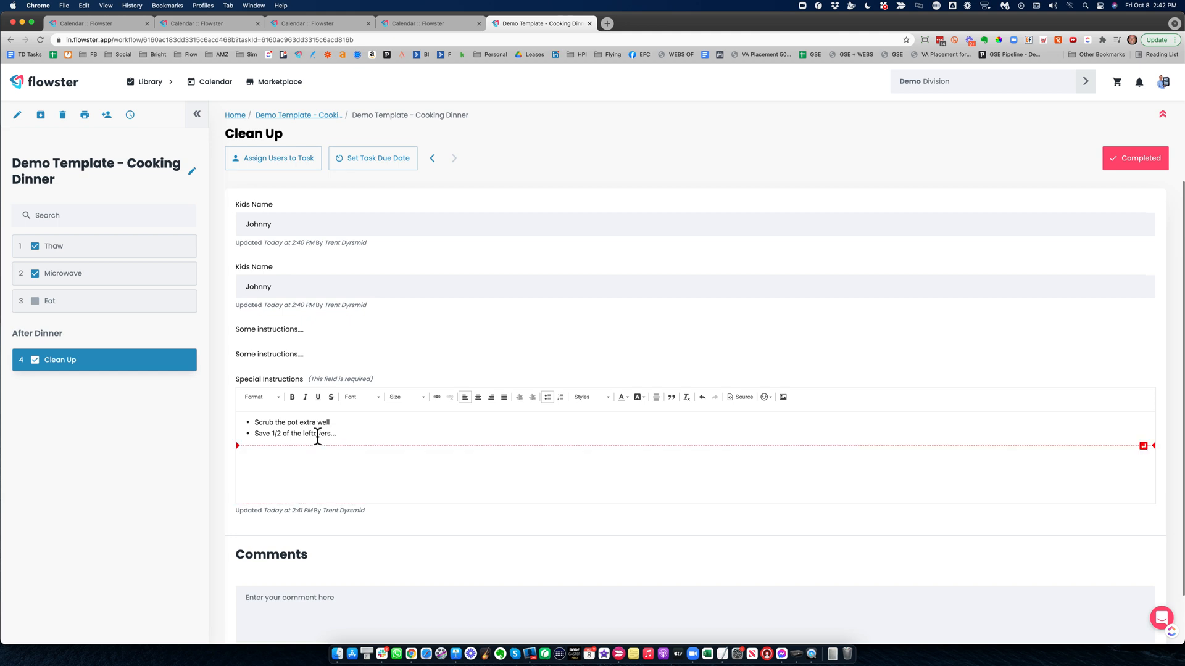
# - View the Microwave task in the template editor and update the active workflow from the template
pyautogui.click(18, 116)
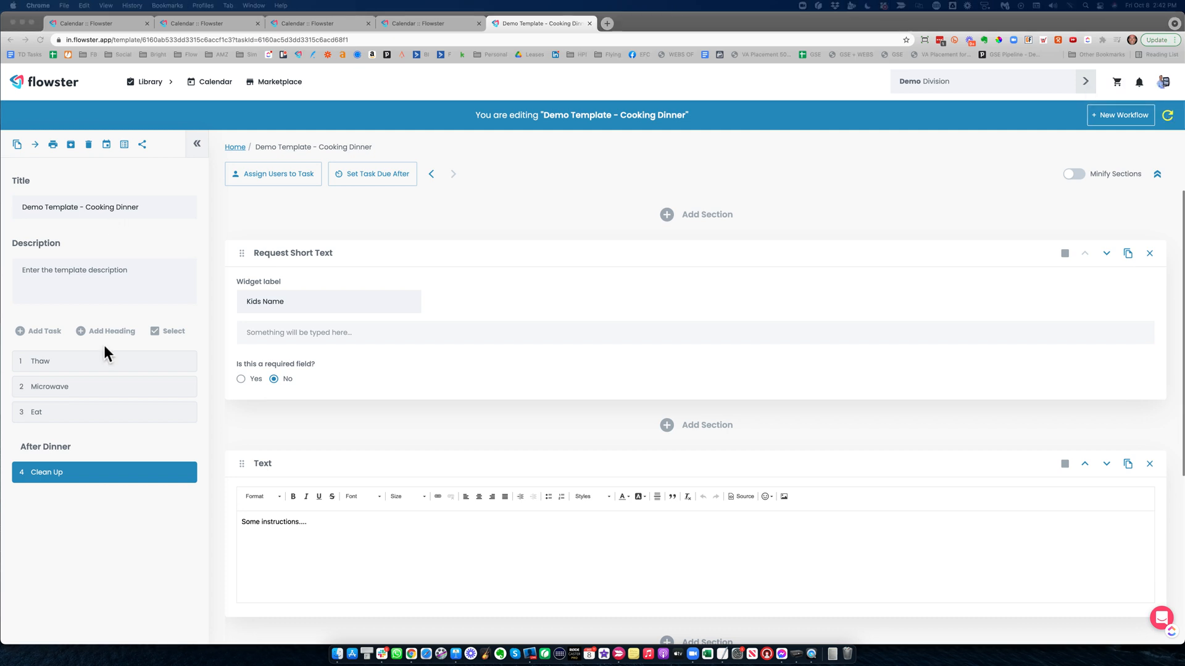
pyautogui.click(50, 386)
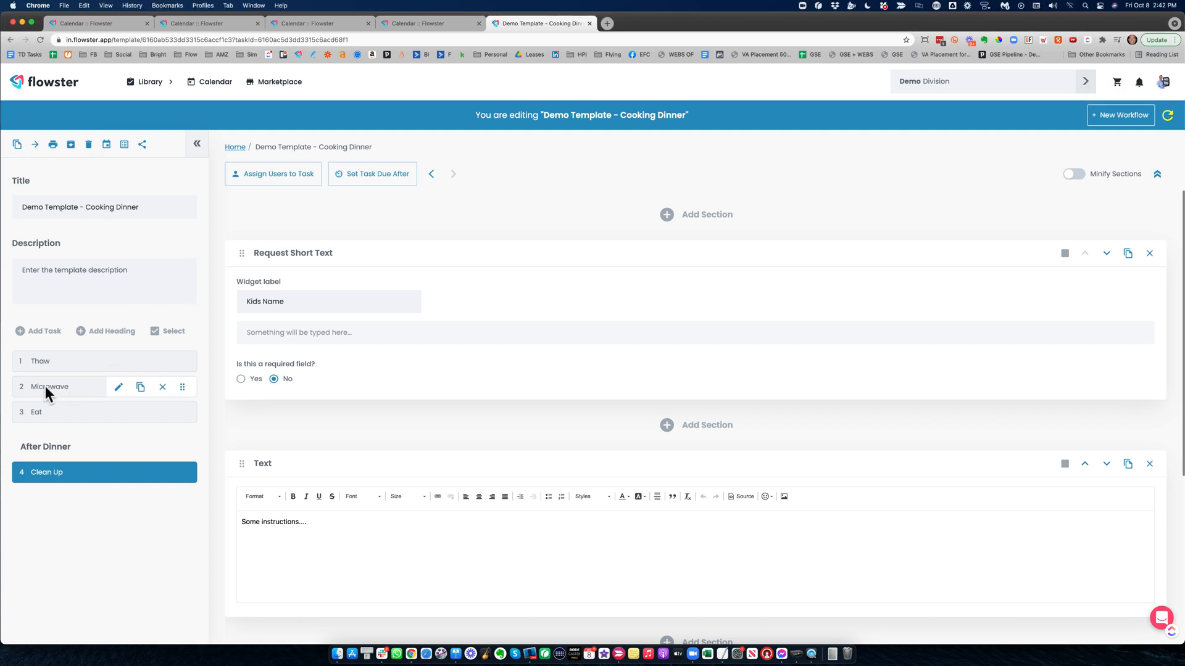
pyautogui.click(46, 387)
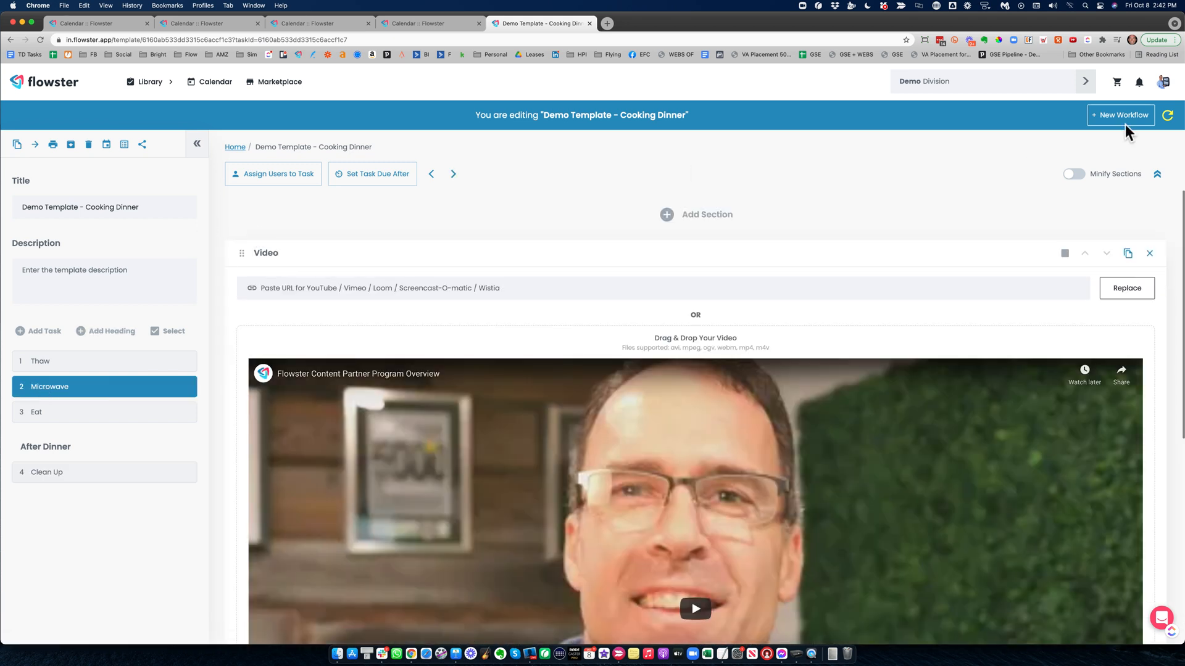
pyautogui.click(1168, 115)
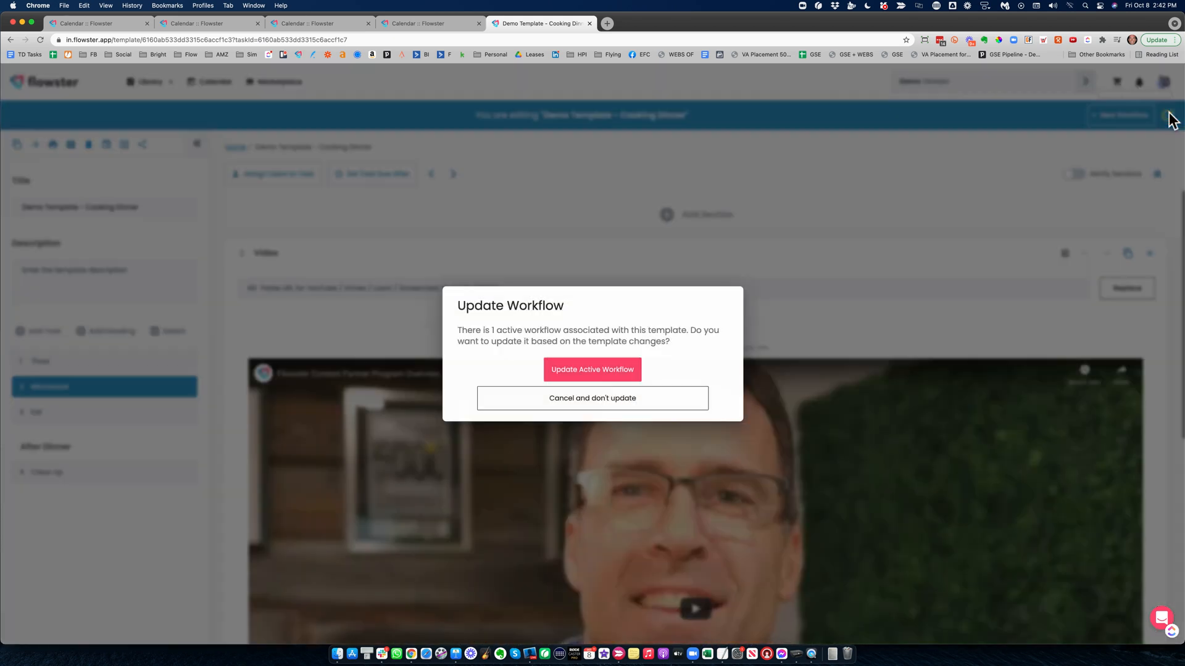
pyautogui.click(605, 373)
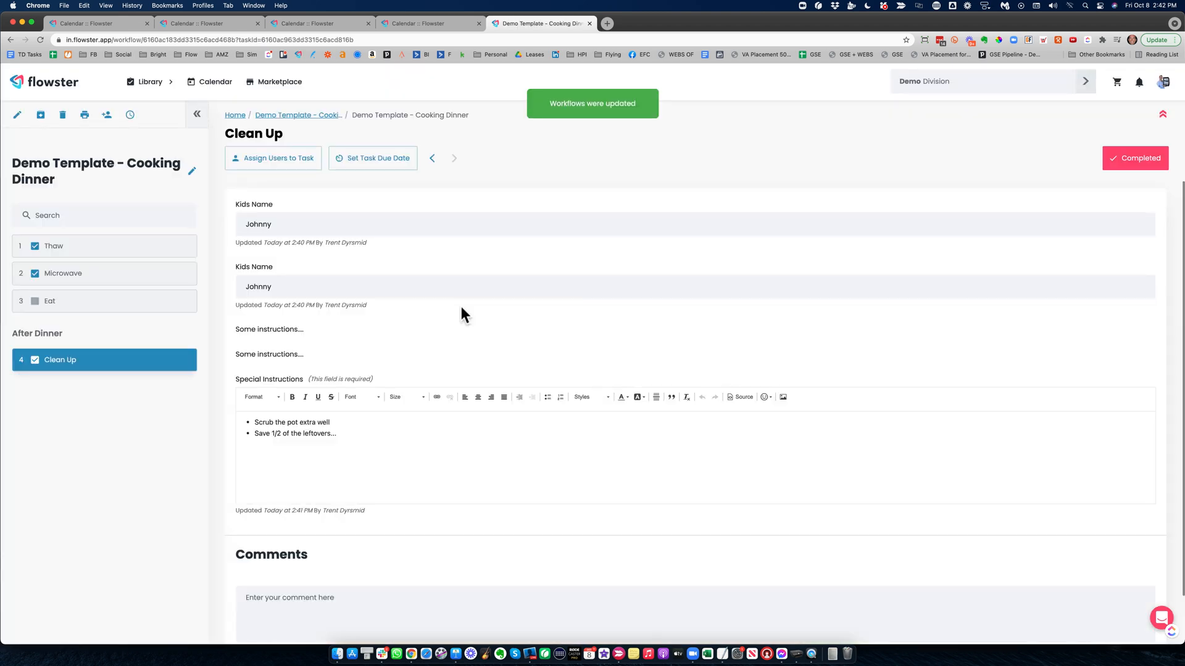
# - Assign the team member with initials BB to the workflow's Thaw task
pyautogui.click(62, 247)
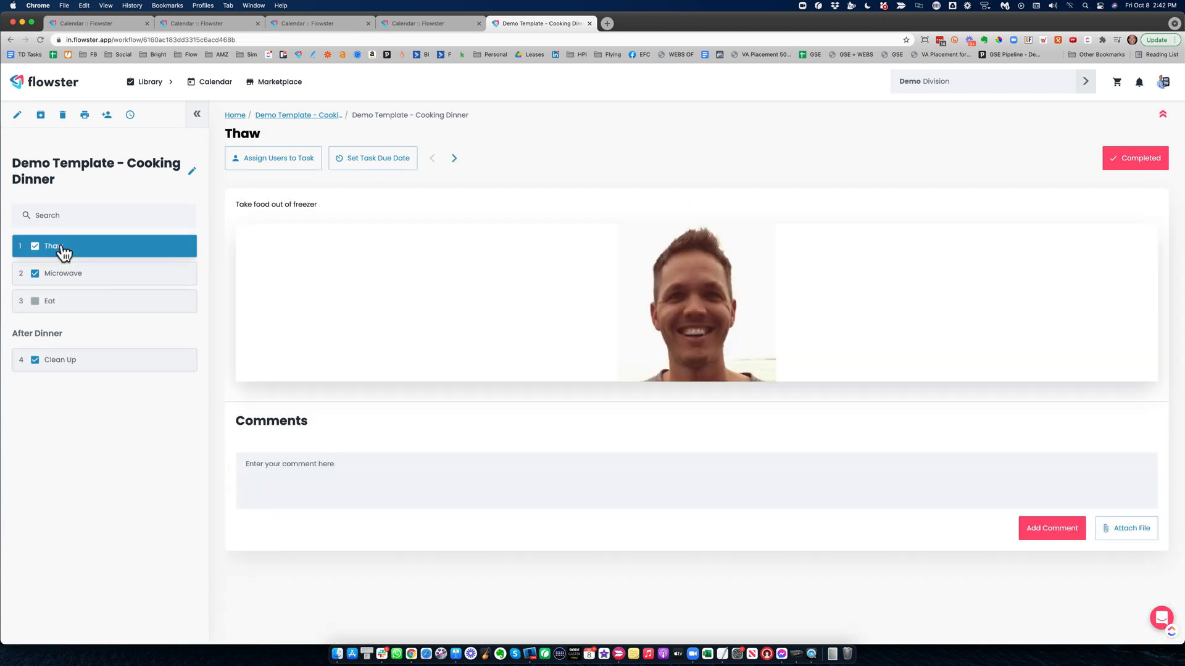
pyautogui.click(282, 160)
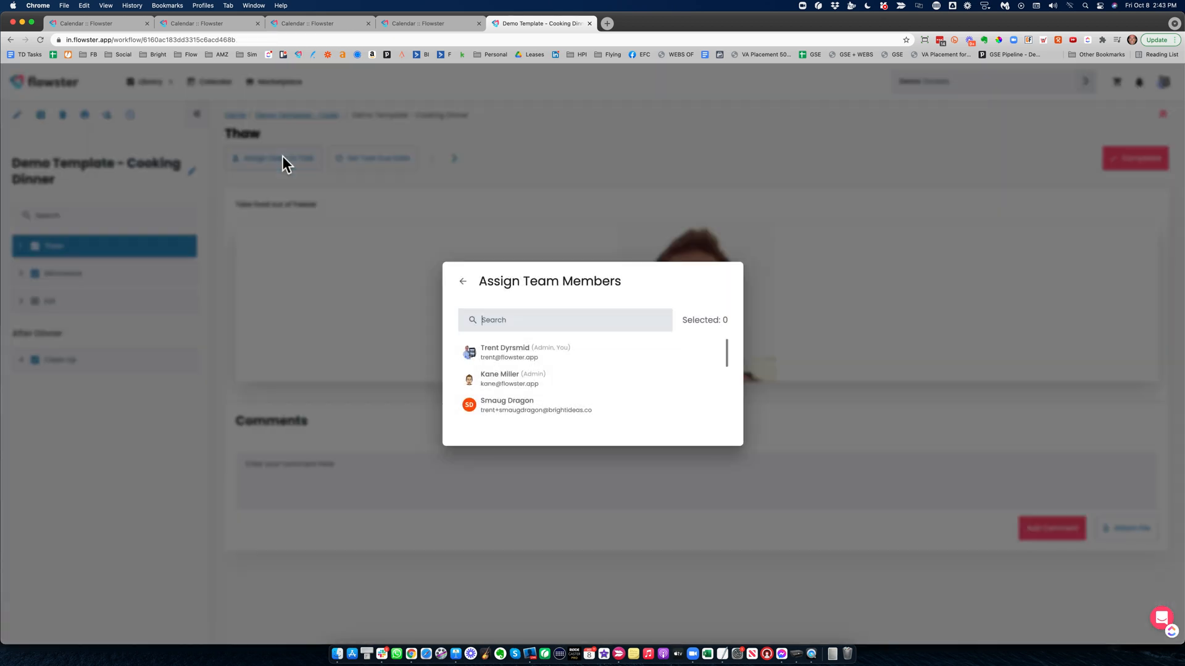
pyautogui.scroll(-2, 535, 345)
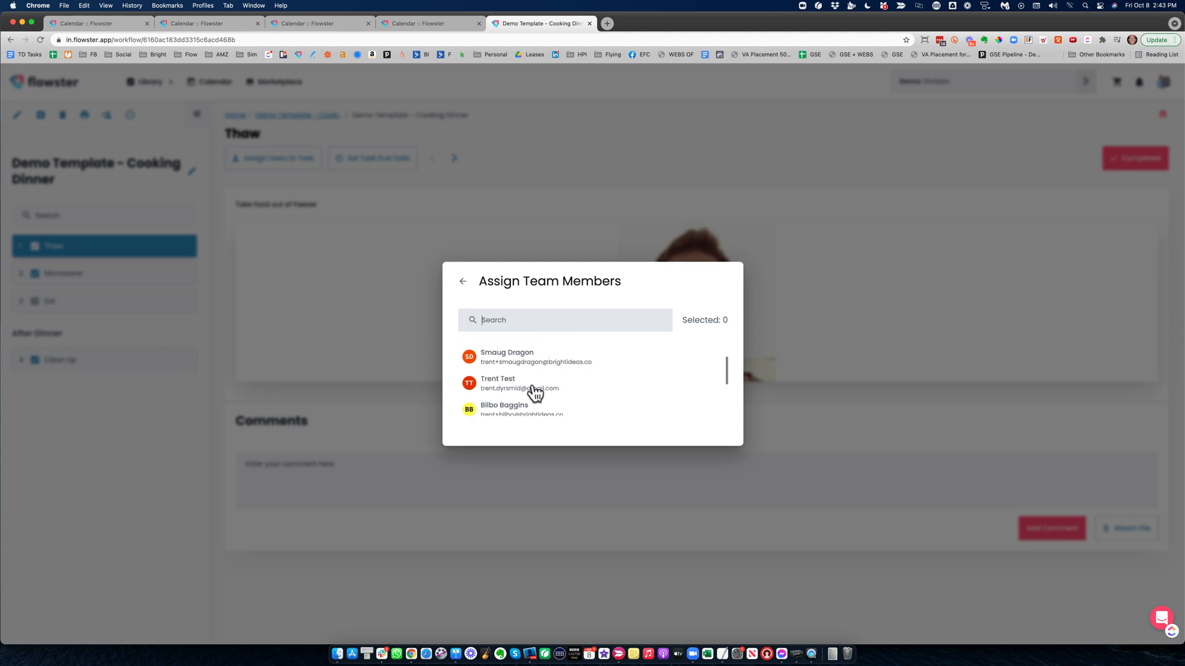
pyautogui.click(506, 406)
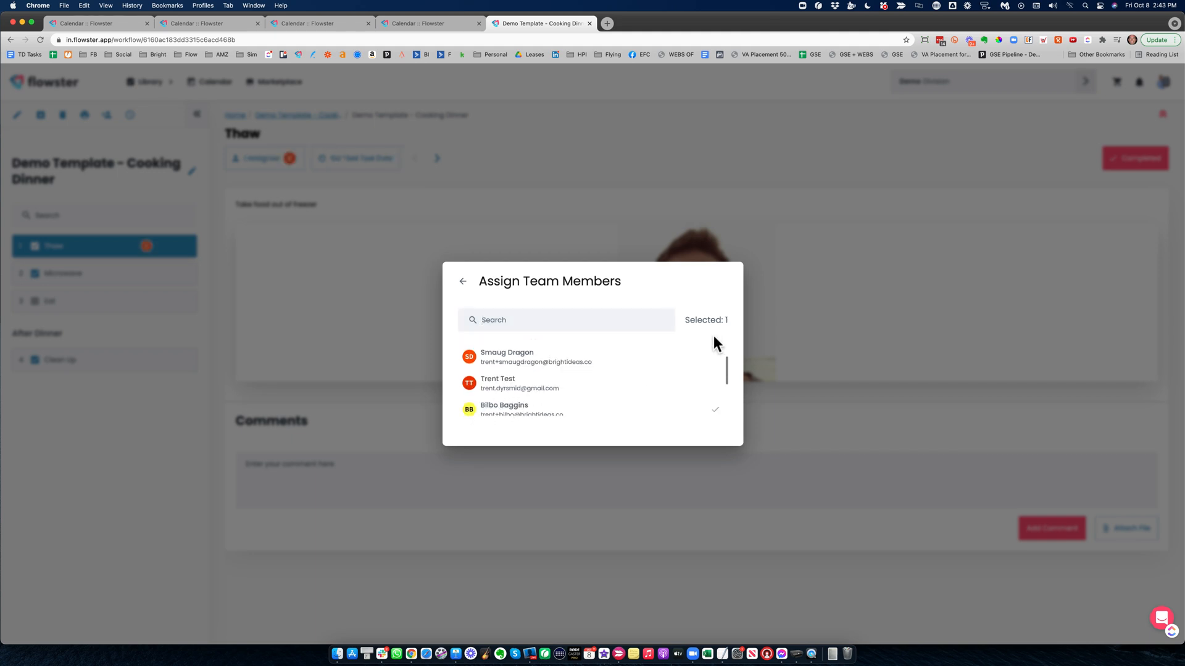
pyautogui.click(463, 282)
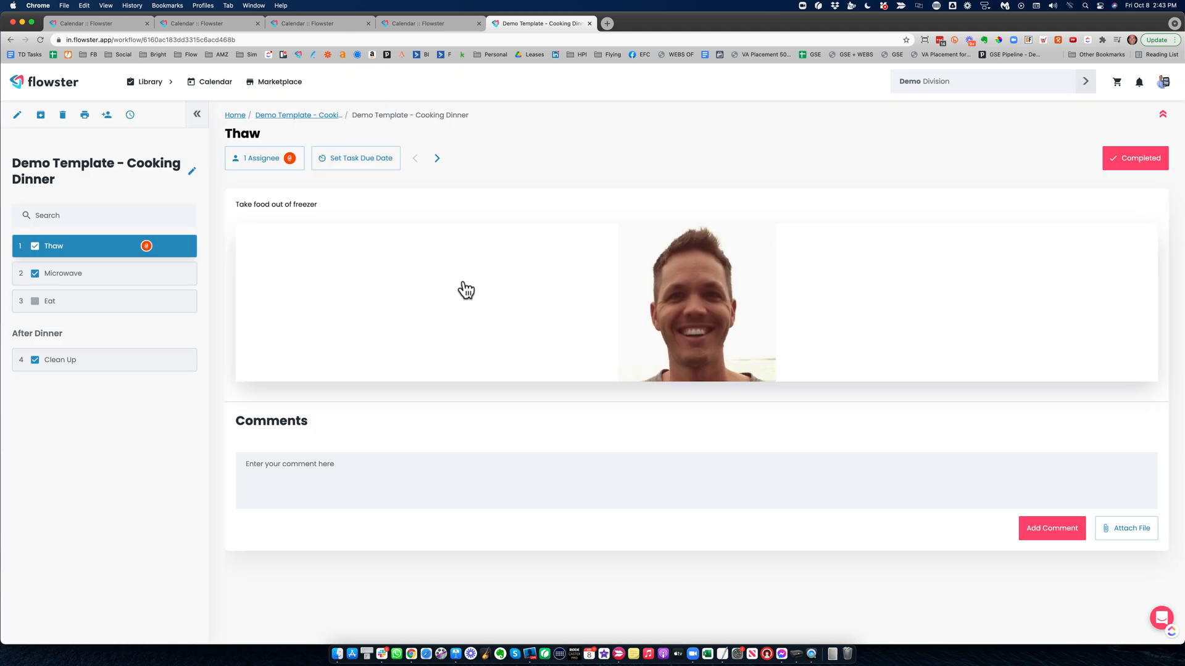
# - Open the Microwave task in the template editor and assign the team member with initials SD to it
pyautogui.click(69, 278)
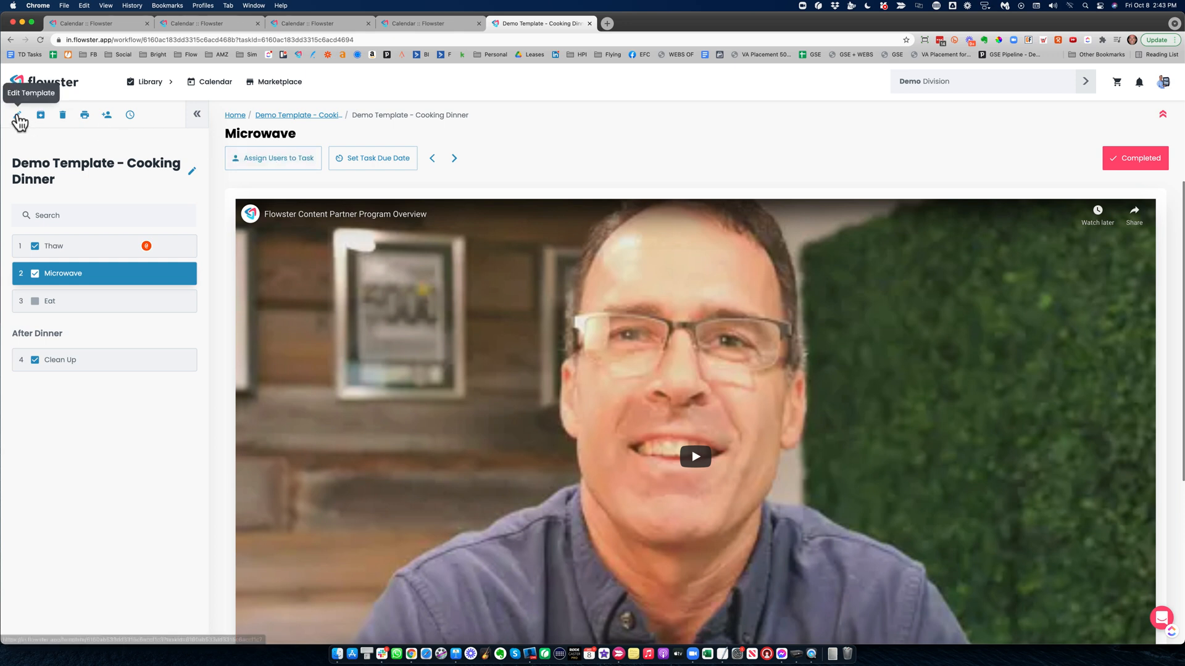
pyautogui.click(17, 114)
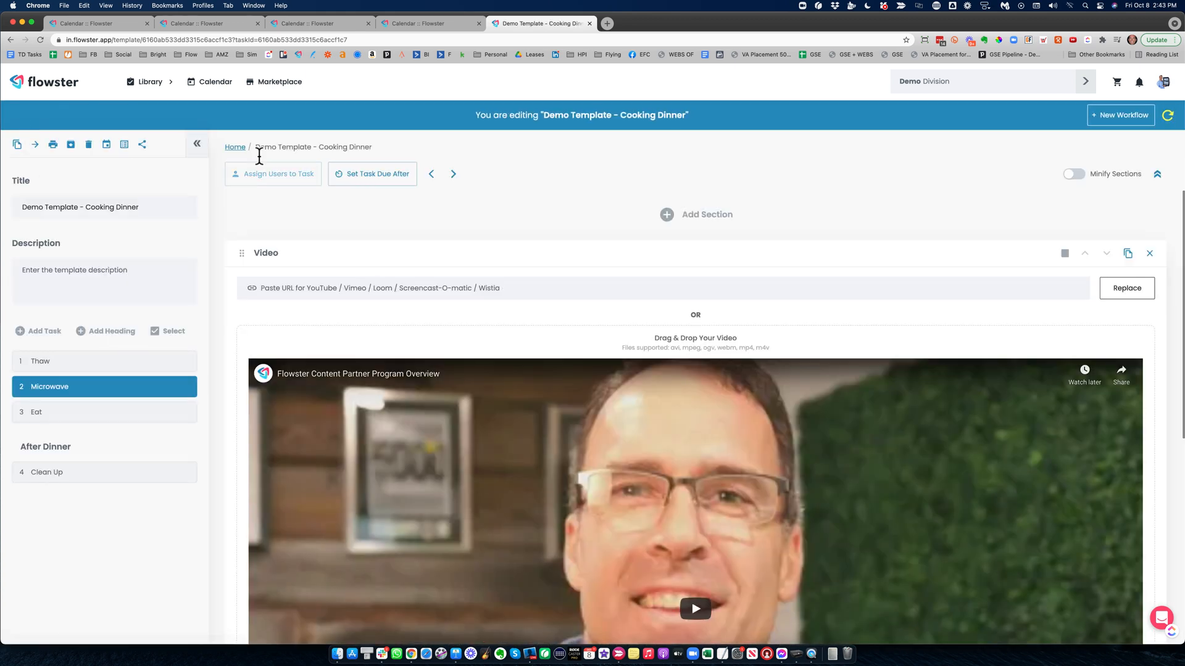
pyautogui.click(265, 173)
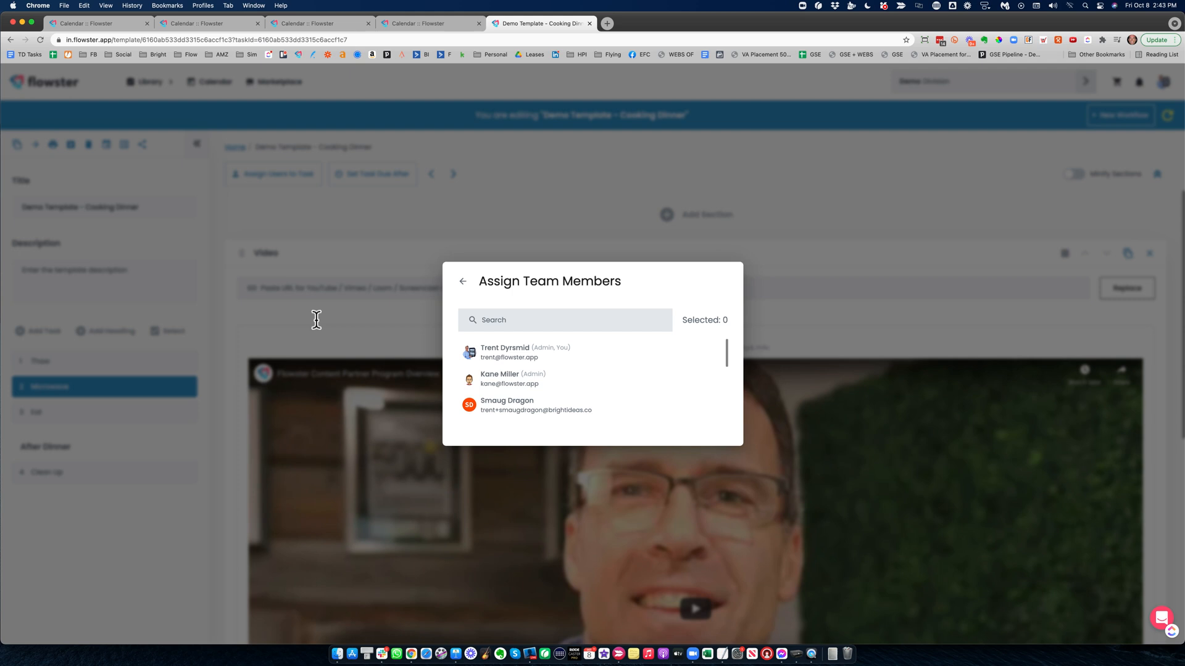
pyautogui.click(519, 408)
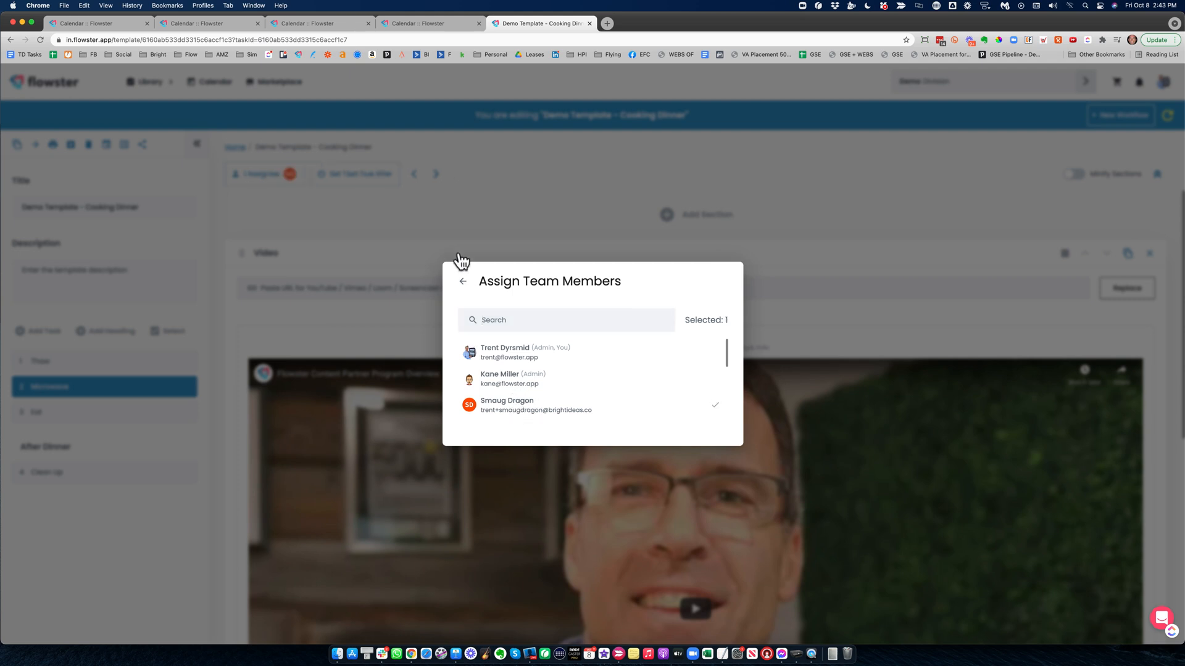
# - Close the team member assignment and set the Microwave task to be due after 15 minutes
pyautogui.click(413, 205)
pyautogui.click(352, 174)
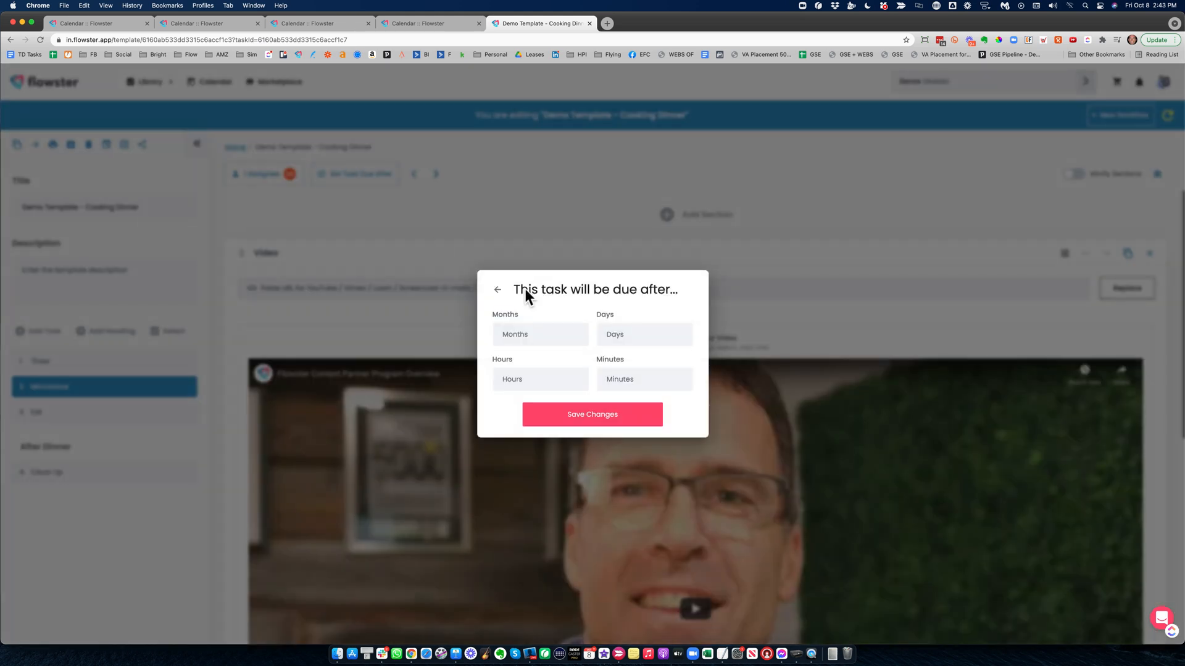
pyautogui.click(616, 378)
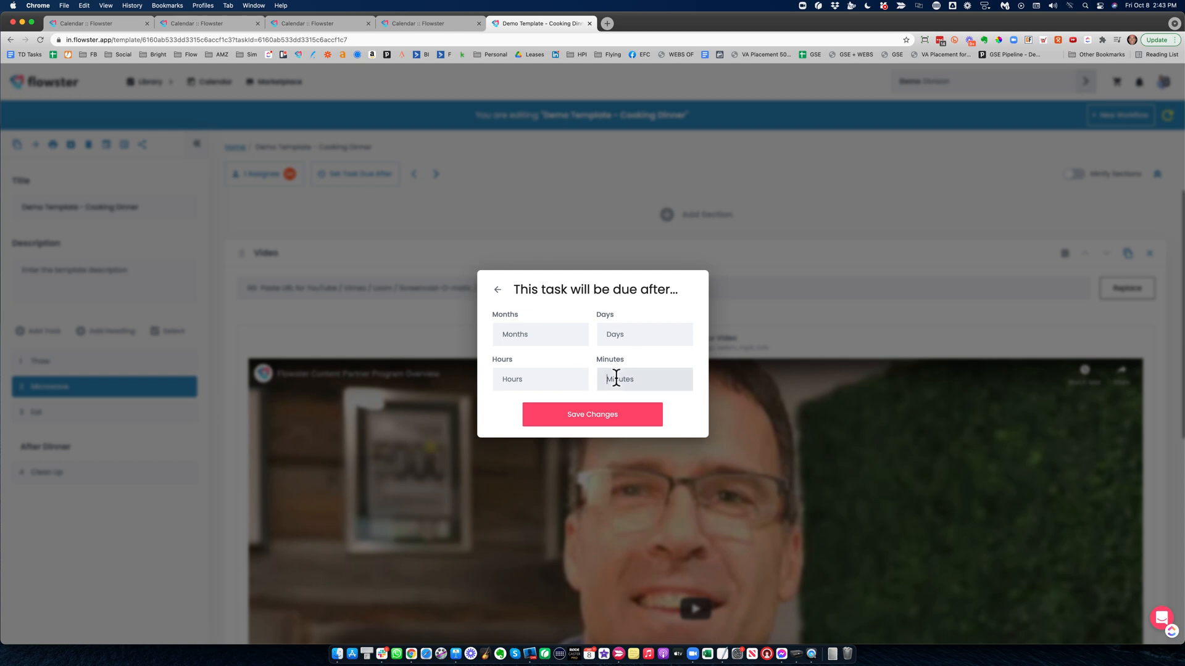
pyautogui.write('15')
pyautogui.click(583, 419)
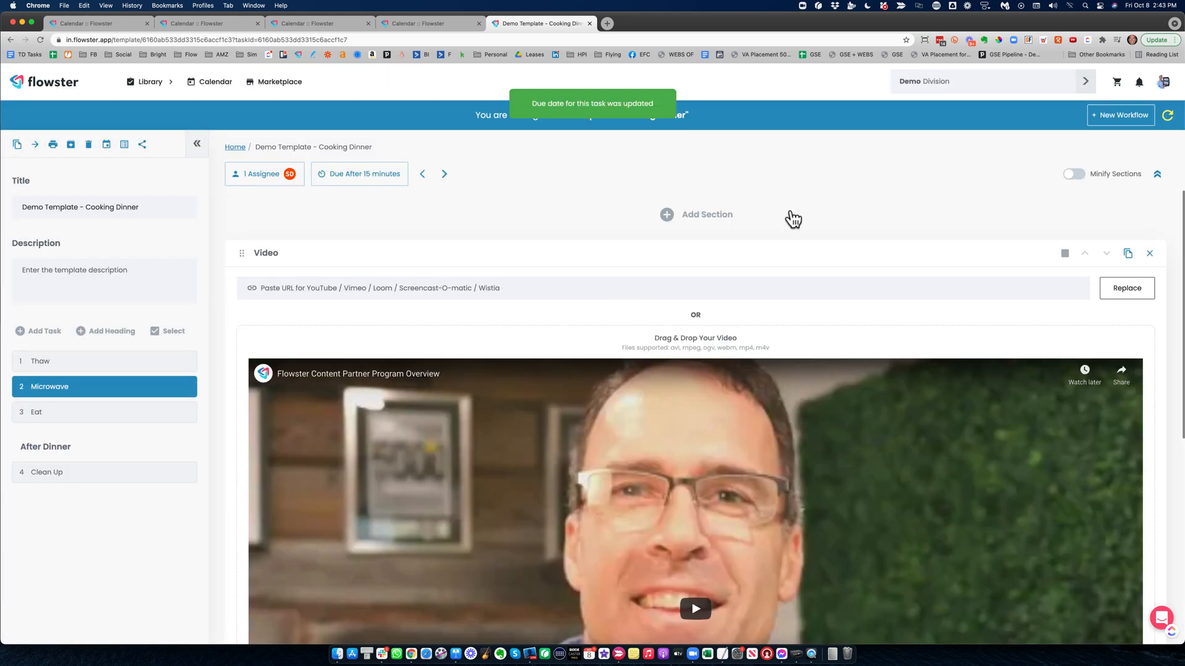
# - Update the active workflow from the template and check the Microwave task's due date there without saving a change
pyautogui.click(1168, 117)
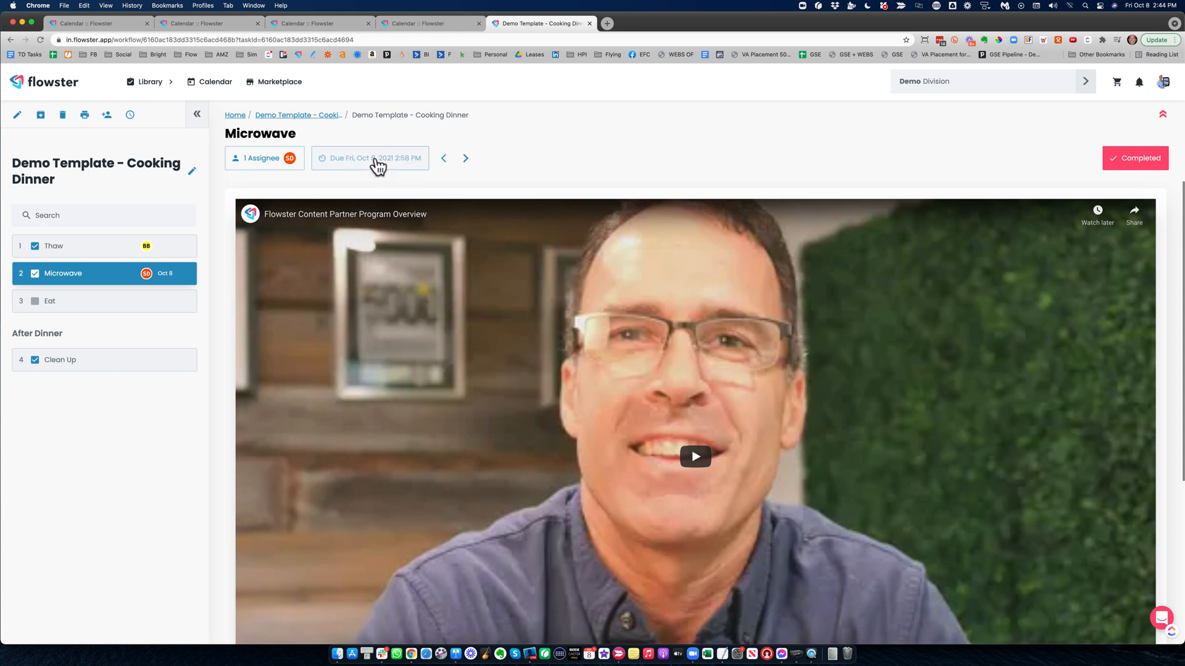
pyautogui.click(364, 166)
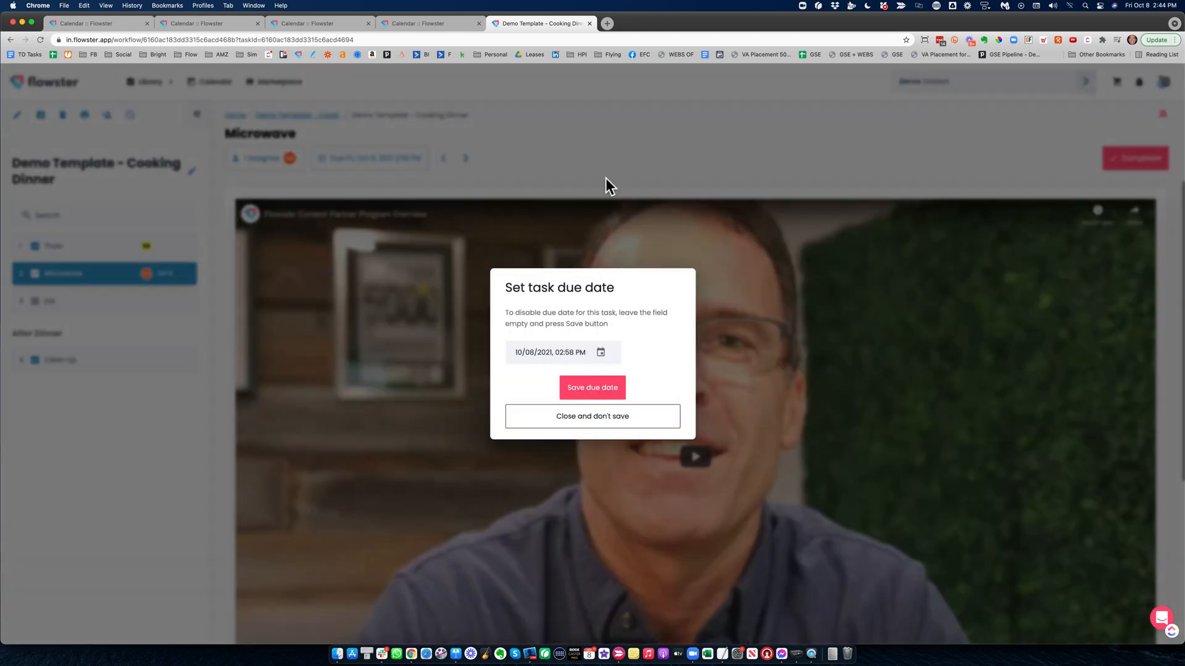
pyautogui.click(568, 422)
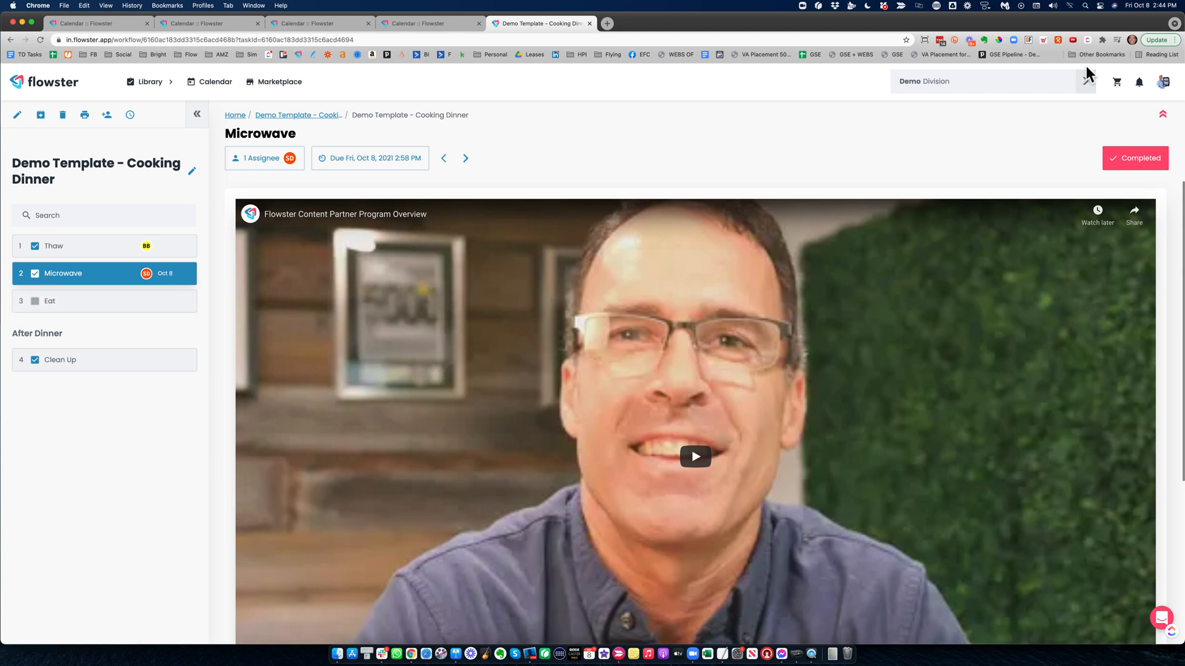
# - Switch to the Bright Ideas division and search its workflows for "podcast"
pyautogui.click(1085, 84)
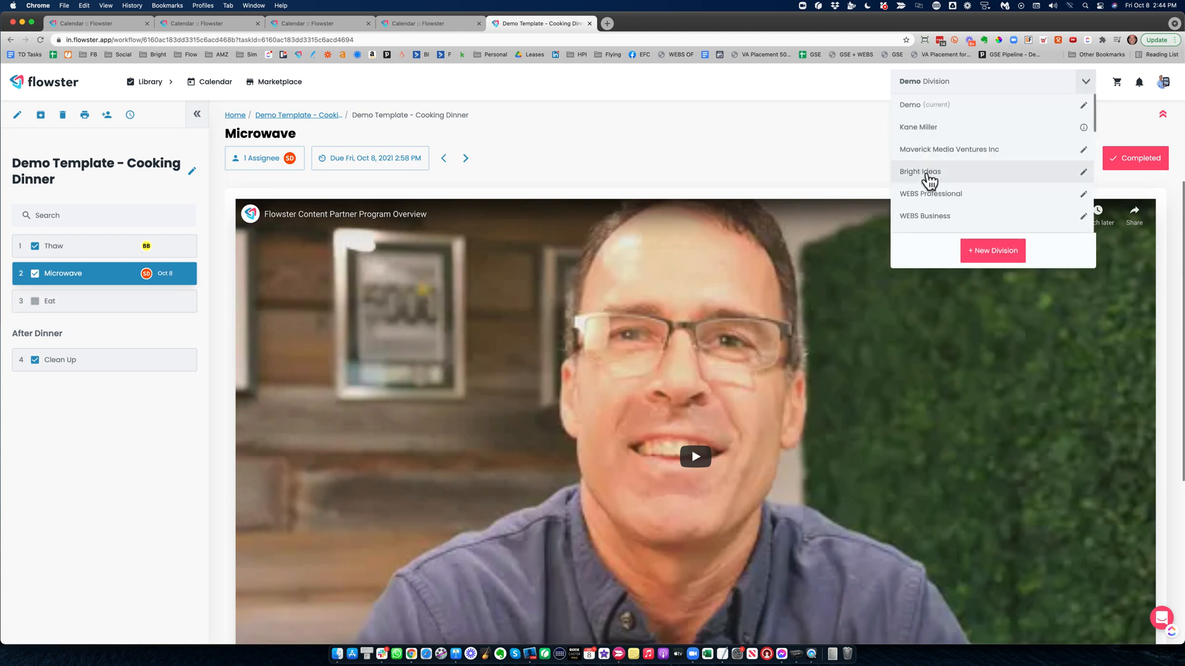
pyautogui.click(928, 177)
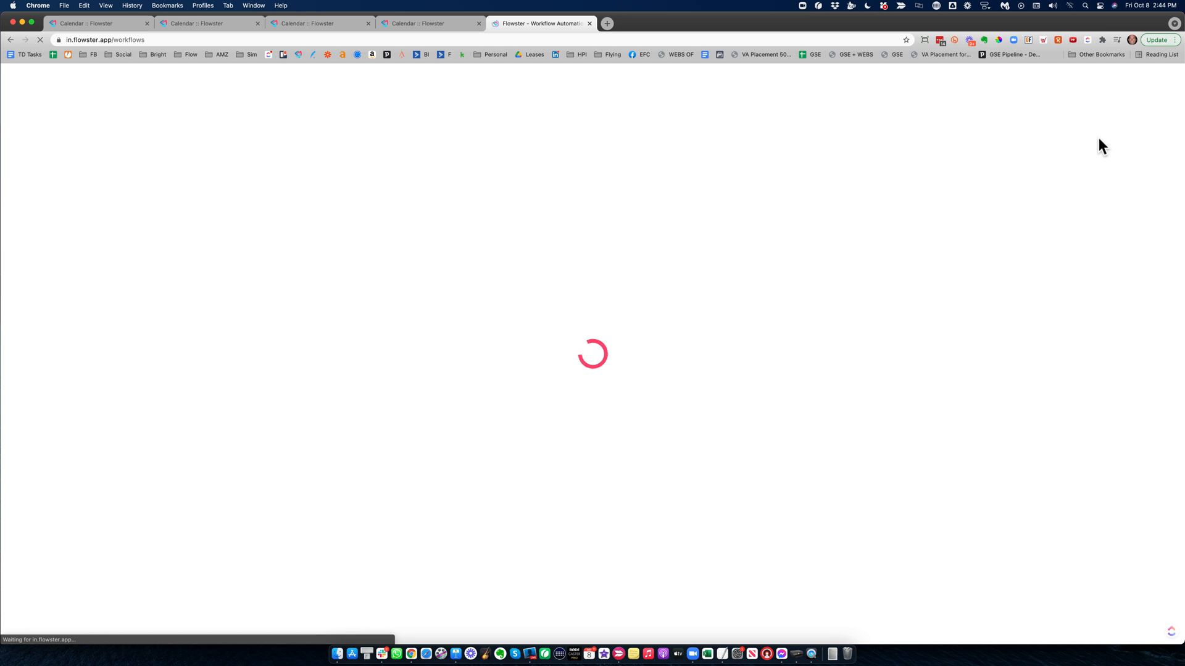
pyautogui.click(1100, 139)
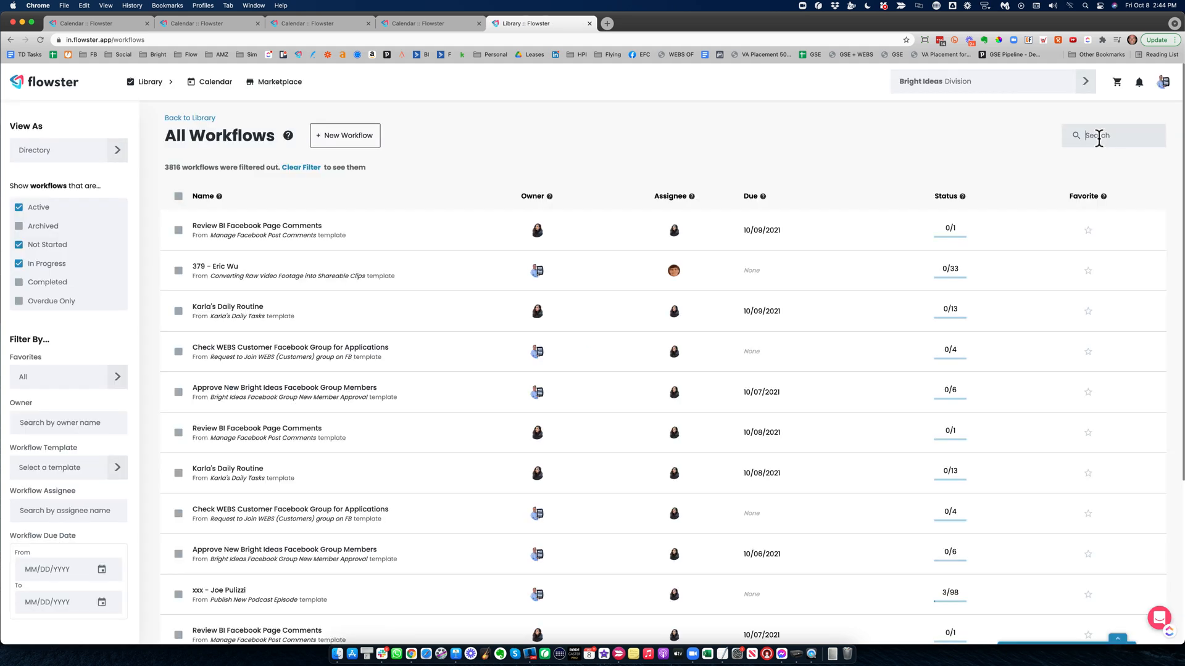
pyautogui.write('podcast')
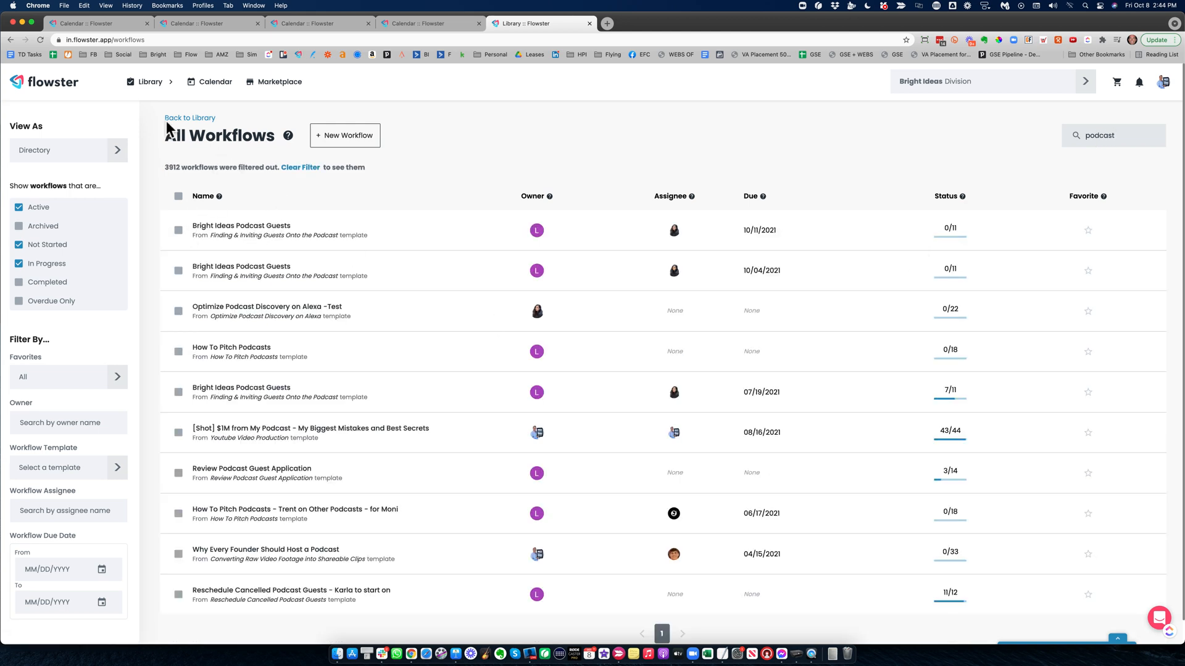
# - From the library, open the first workflow instance of the Publish New Podcast Episode template and examine its tasks and their assignees
pyautogui.click(150, 81)
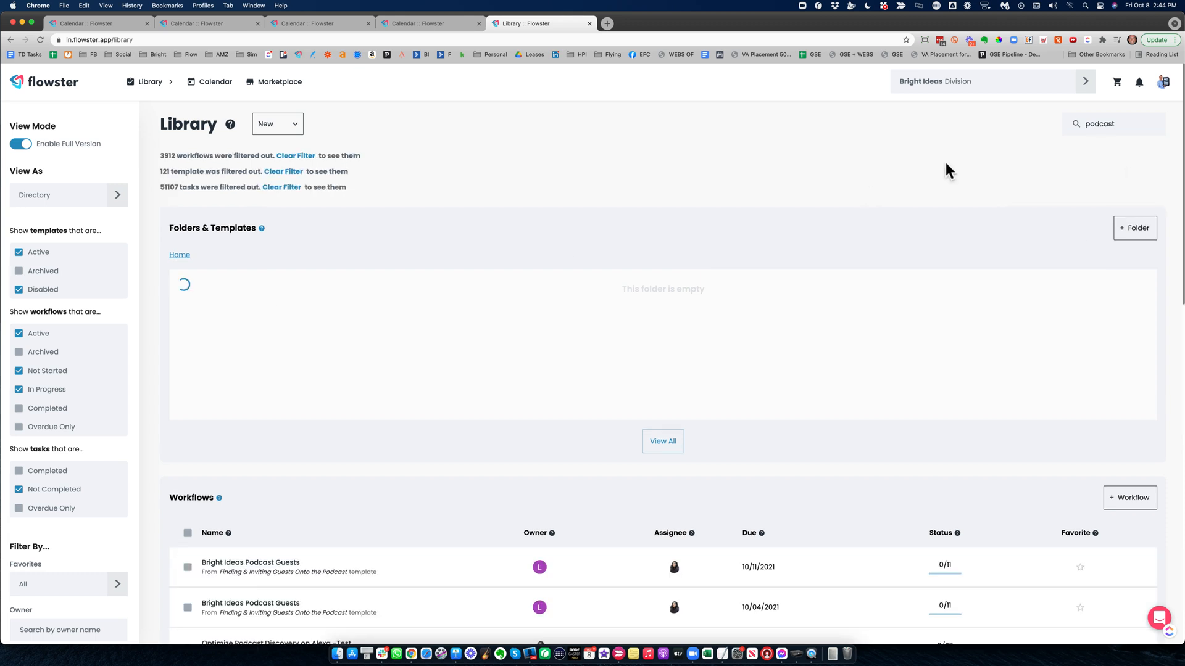
pyautogui.doubleClick(1092, 126)
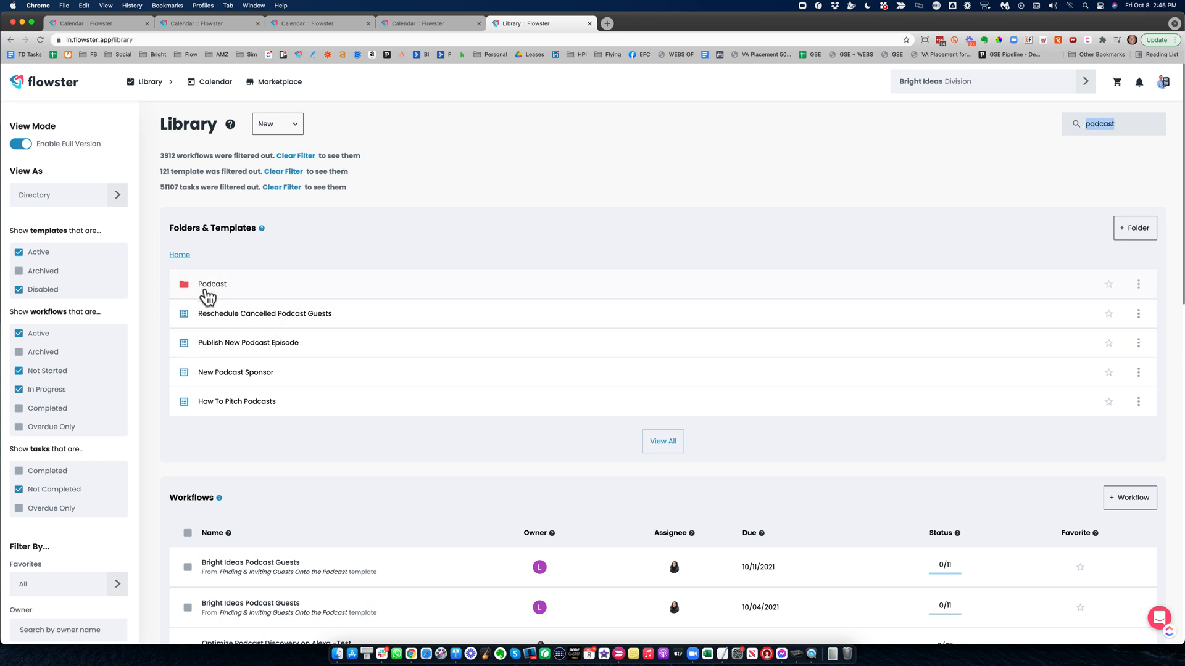
pyautogui.click(229, 348)
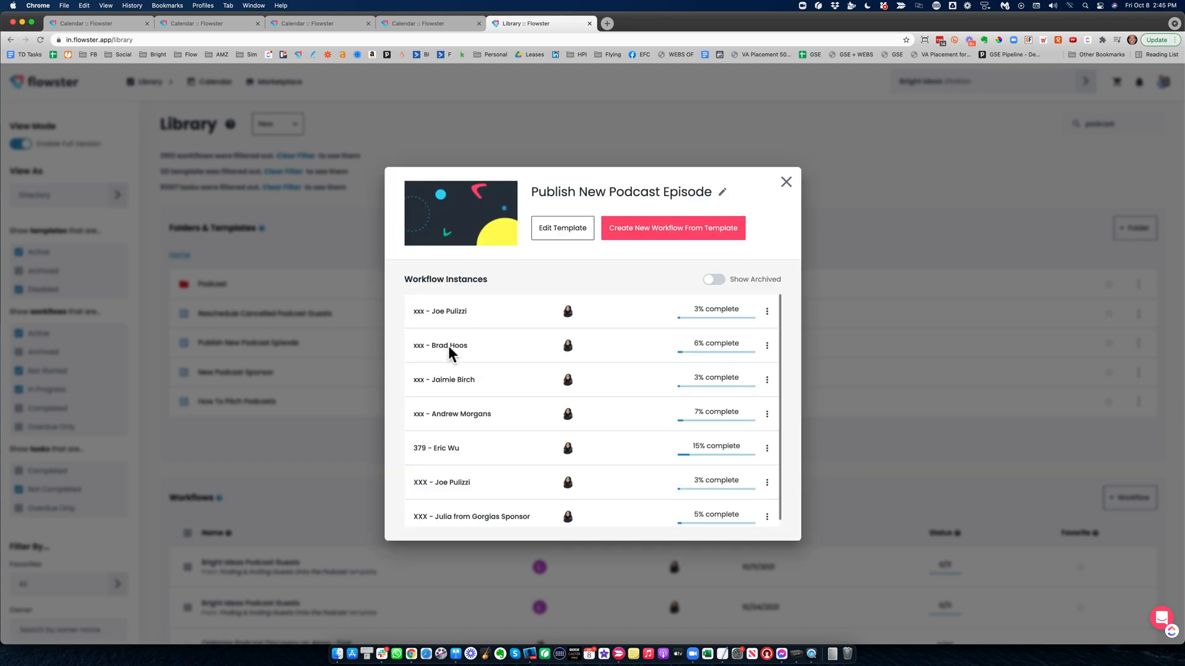
pyautogui.click(455, 312)
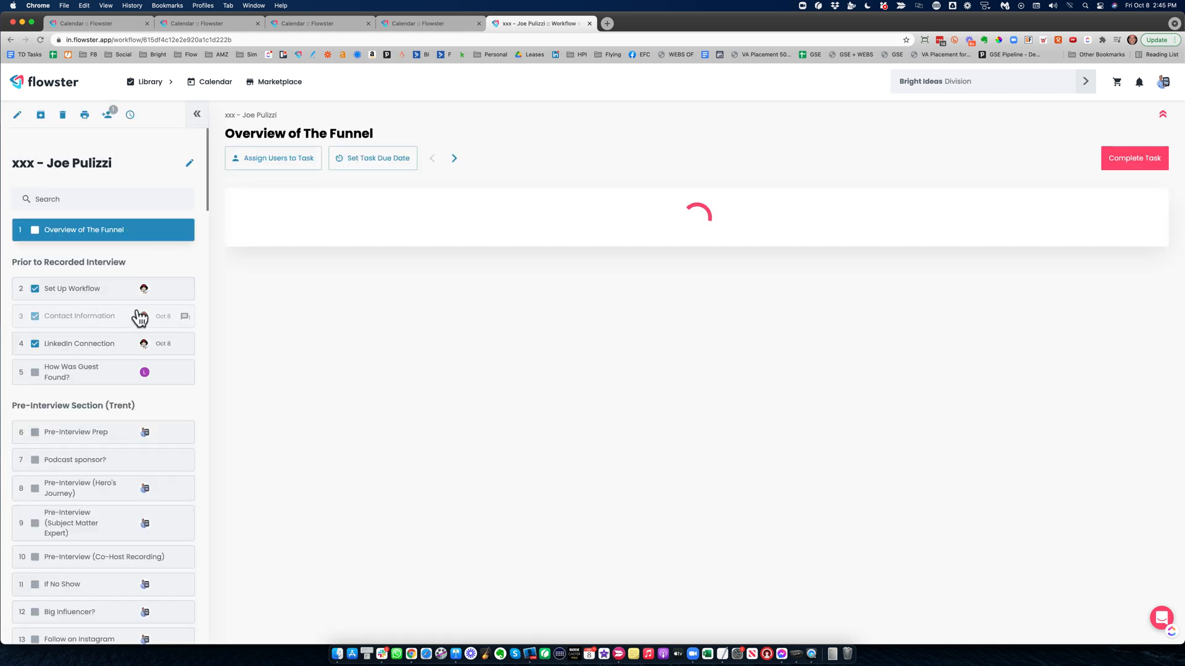
pyautogui.scroll(-20, 70, 370)
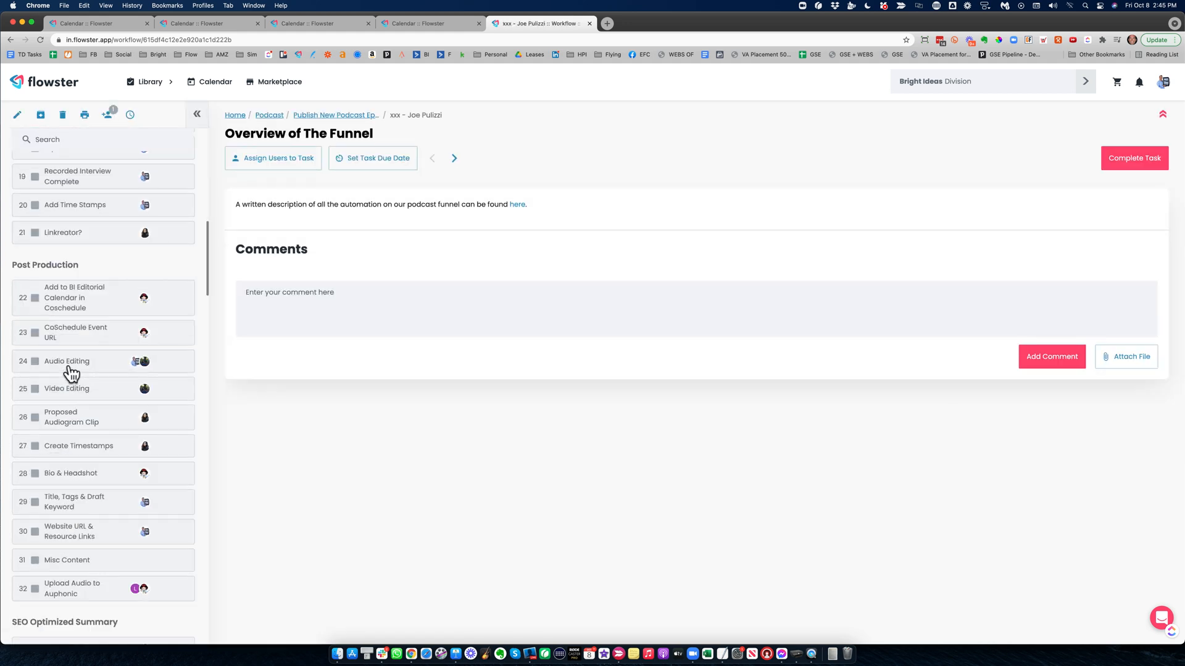
pyautogui.scroll(-5, 71, 372)
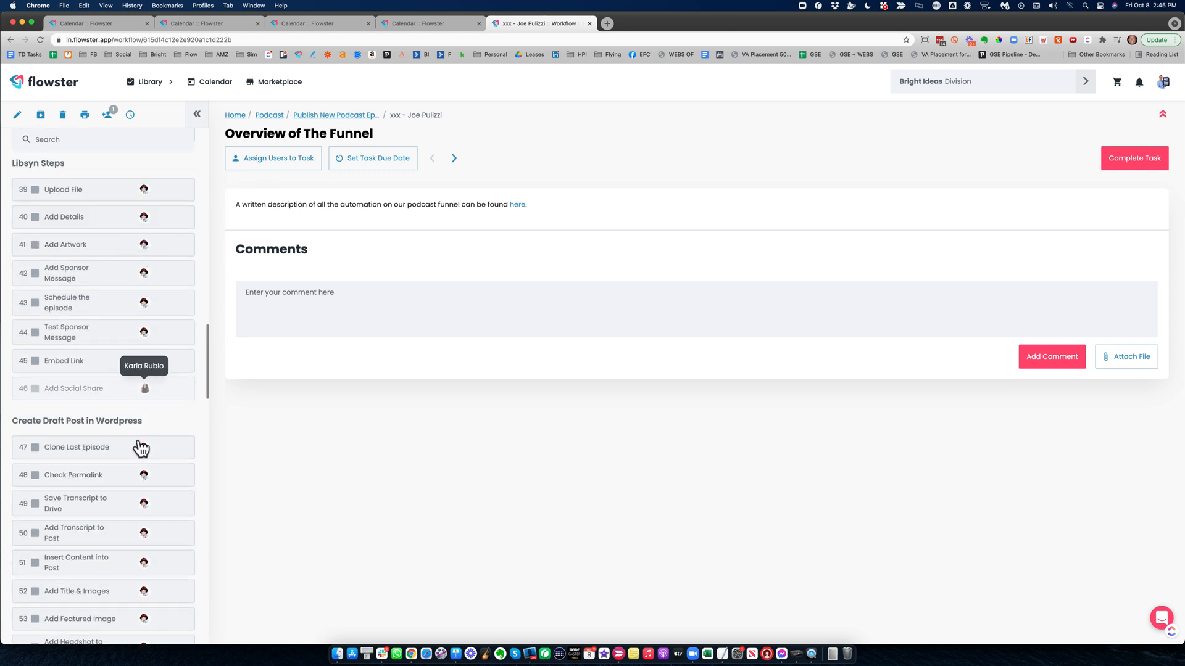
pyautogui.scroll(6, 121, 389)
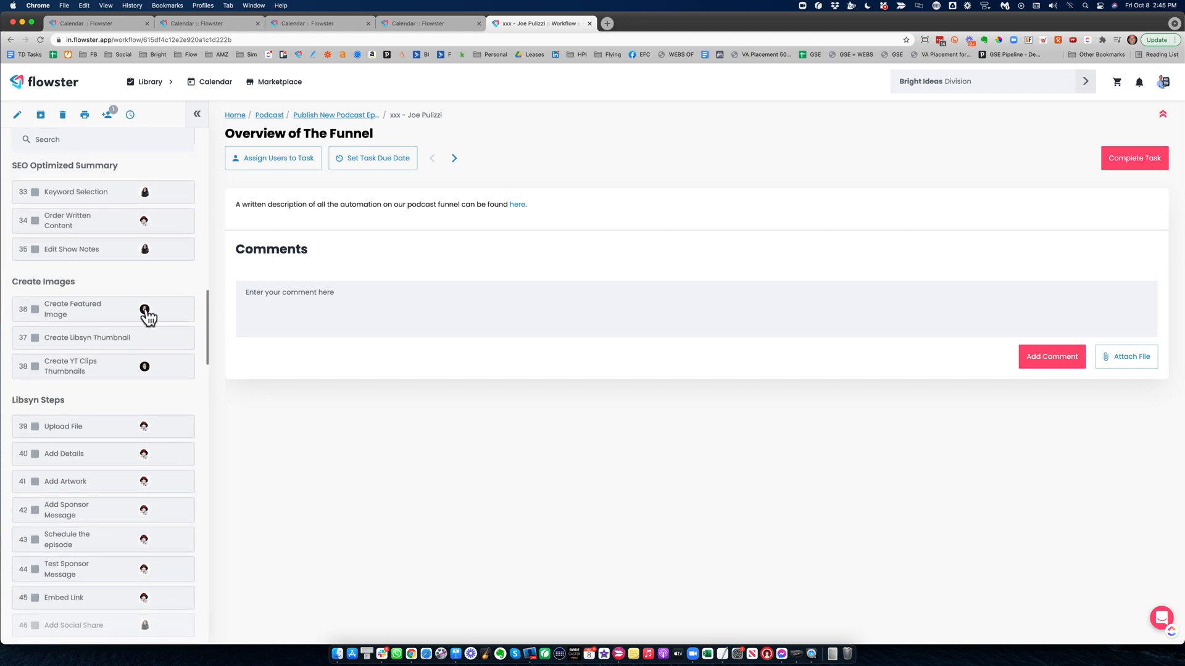
pyautogui.moveTo(143, 312)
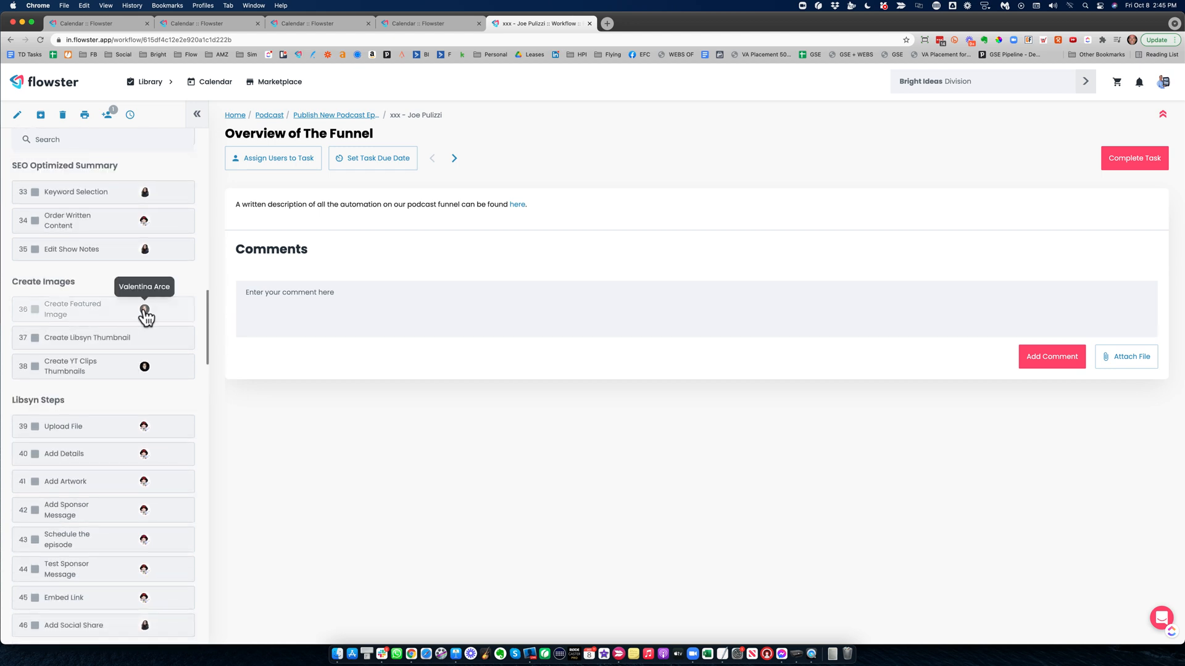
pyautogui.scroll(5, 146, 318)
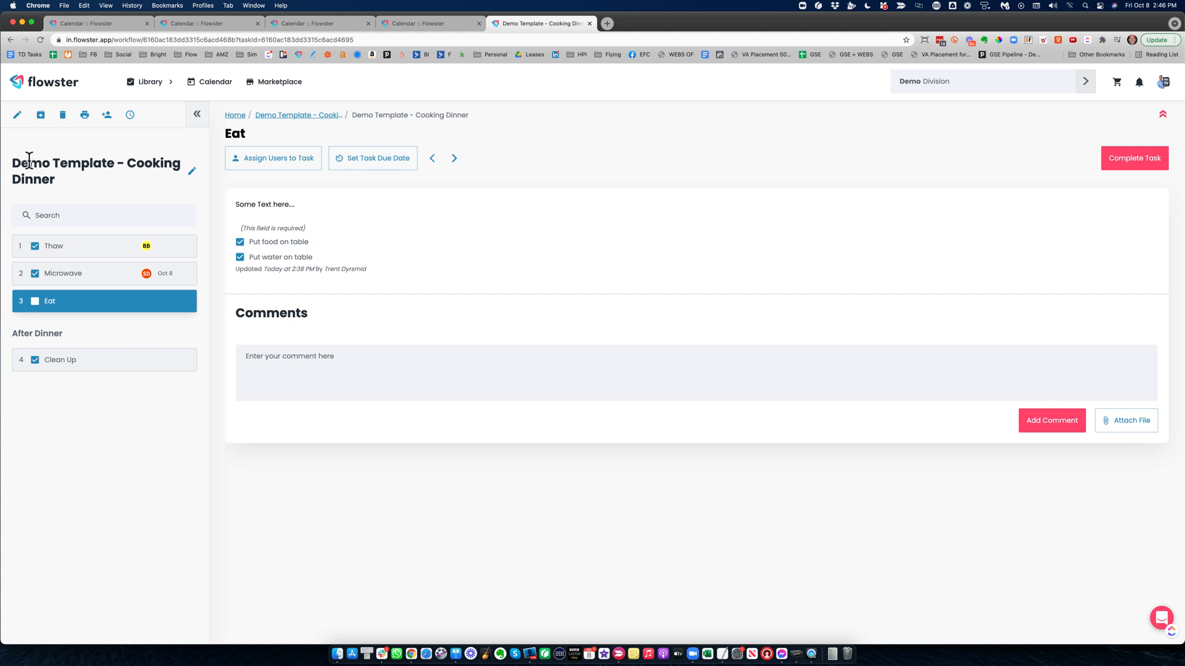
# - Edit the Cooking Dinner demo template and start a workflow schedule named "Dinner Workflow"
pyautogui.click(17, 116)
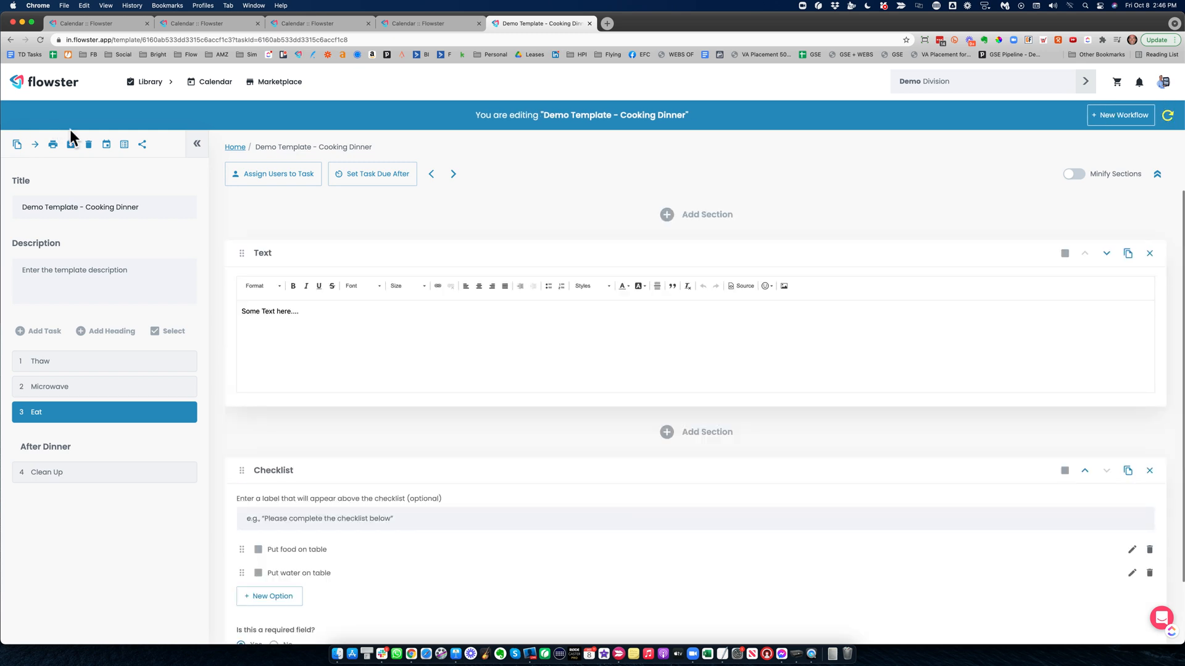
pyautogui.click(105, 147)
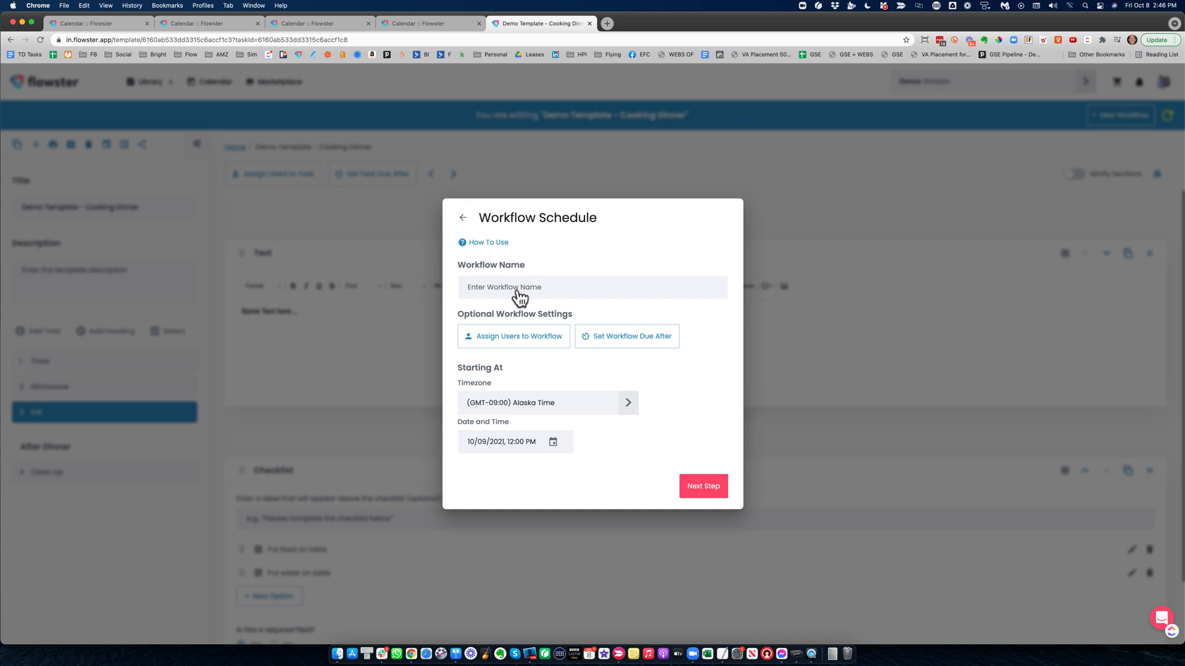
pyautogui.click(518, 287)
pyautogui.write('Dinner Workflow')
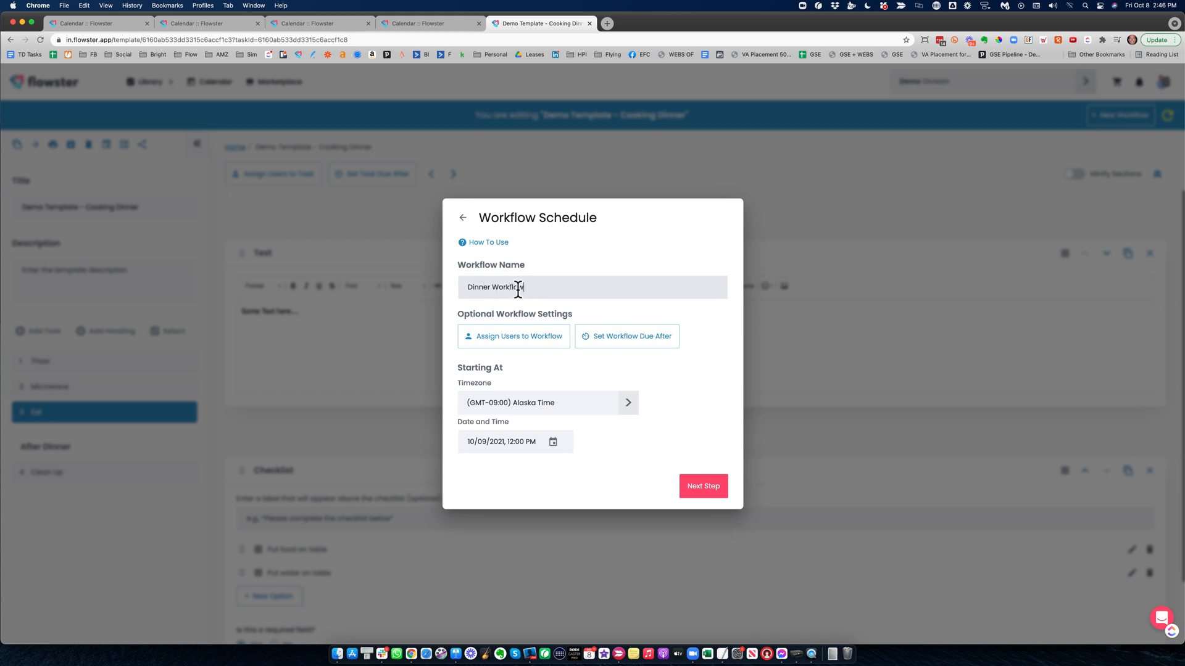
# - Assign the team member with initials FB to the scheduled workflow
pyautogui.click(520, 336)
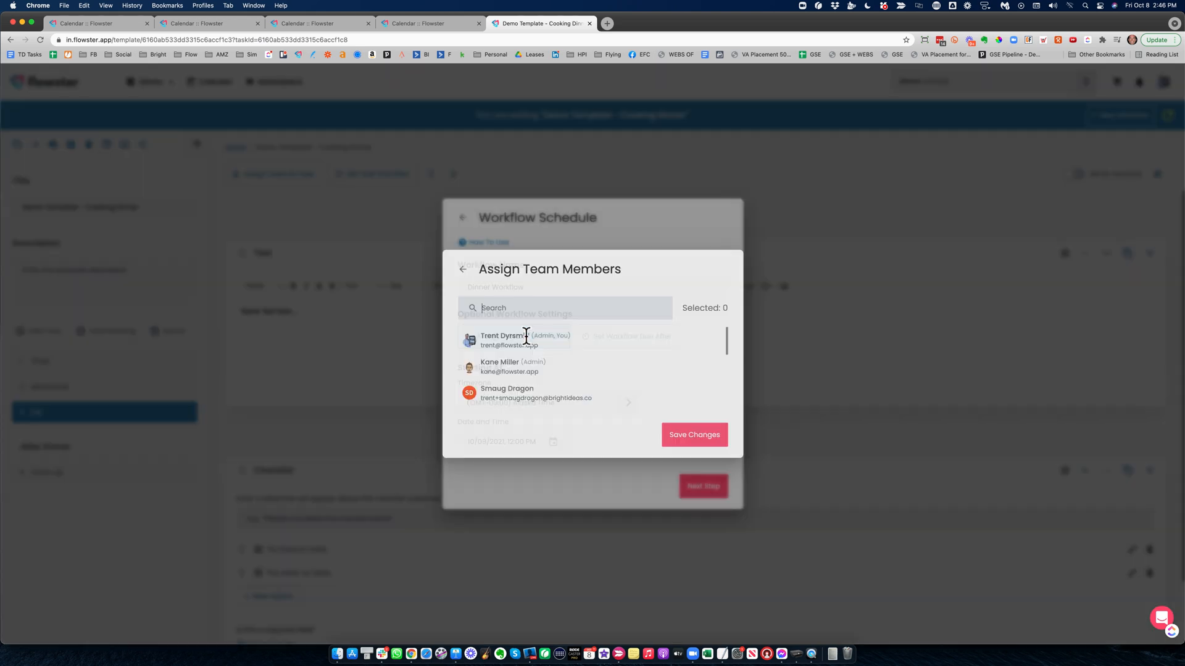
pyautogui.scroll(-5, 529, 397)
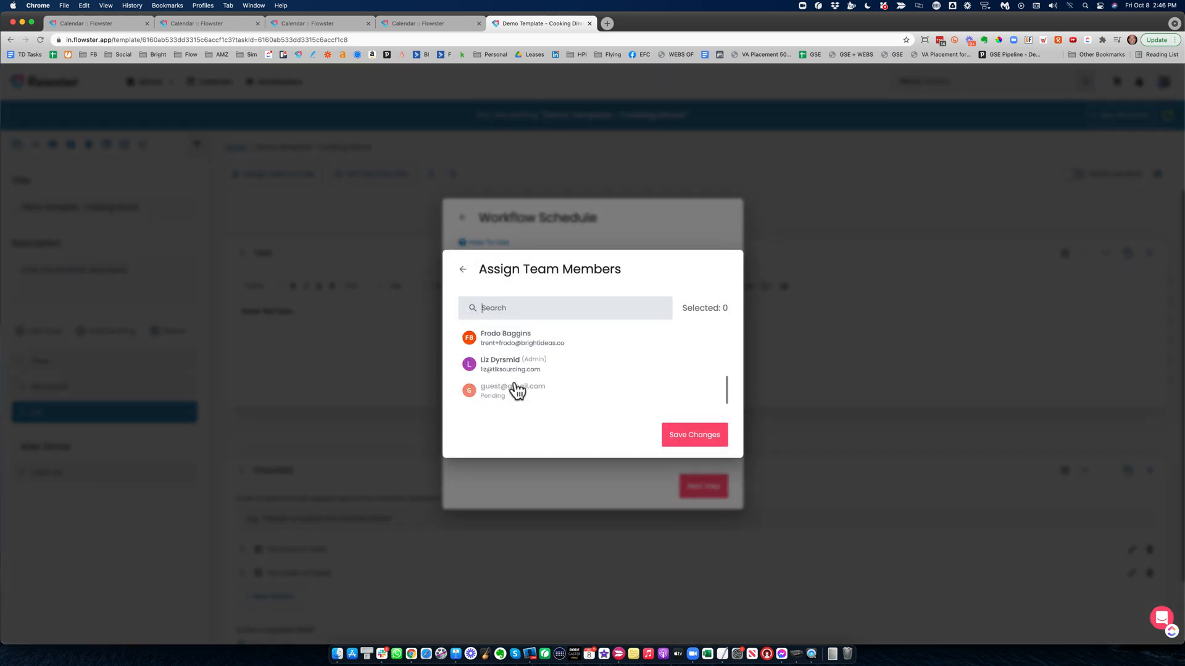
pyautogui.click(503, 338)
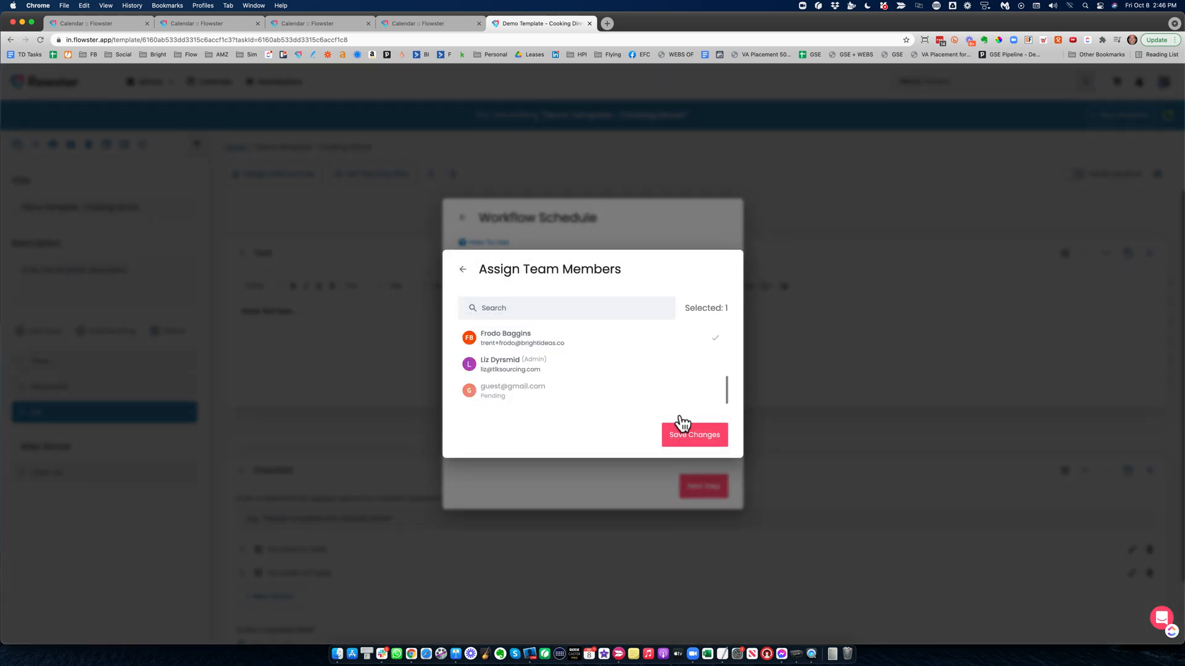
pyautogui.click(687, 435)
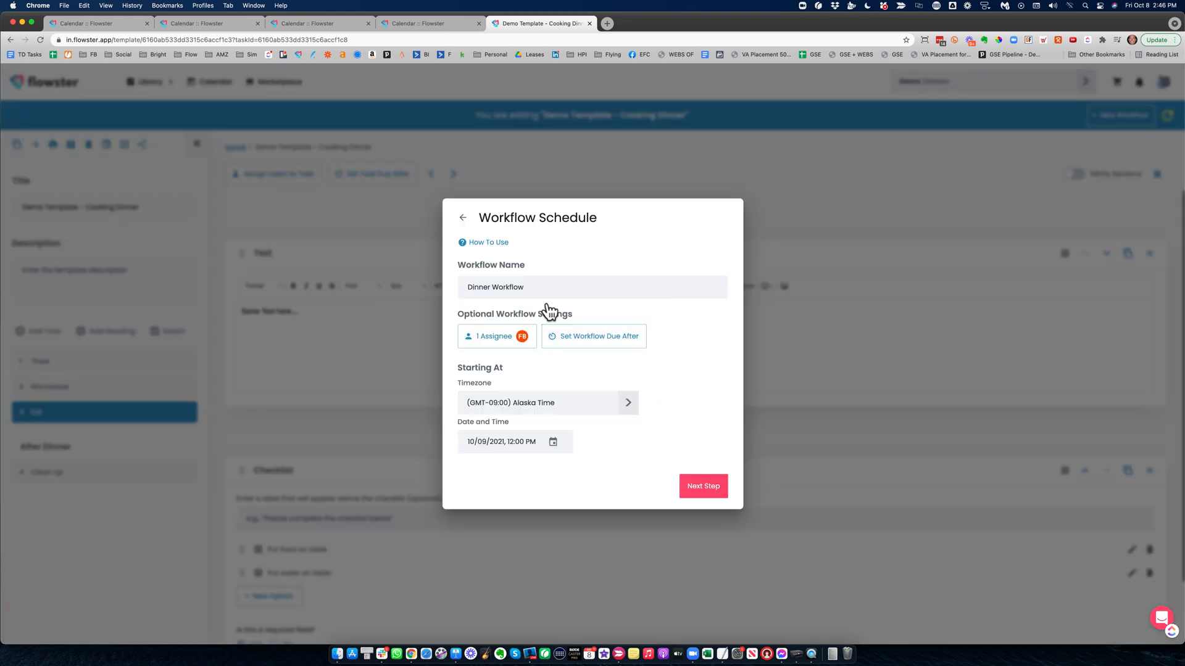
# - Set the scheduled workflow to be due after 1 hour
pyautogui.click(577, 341)
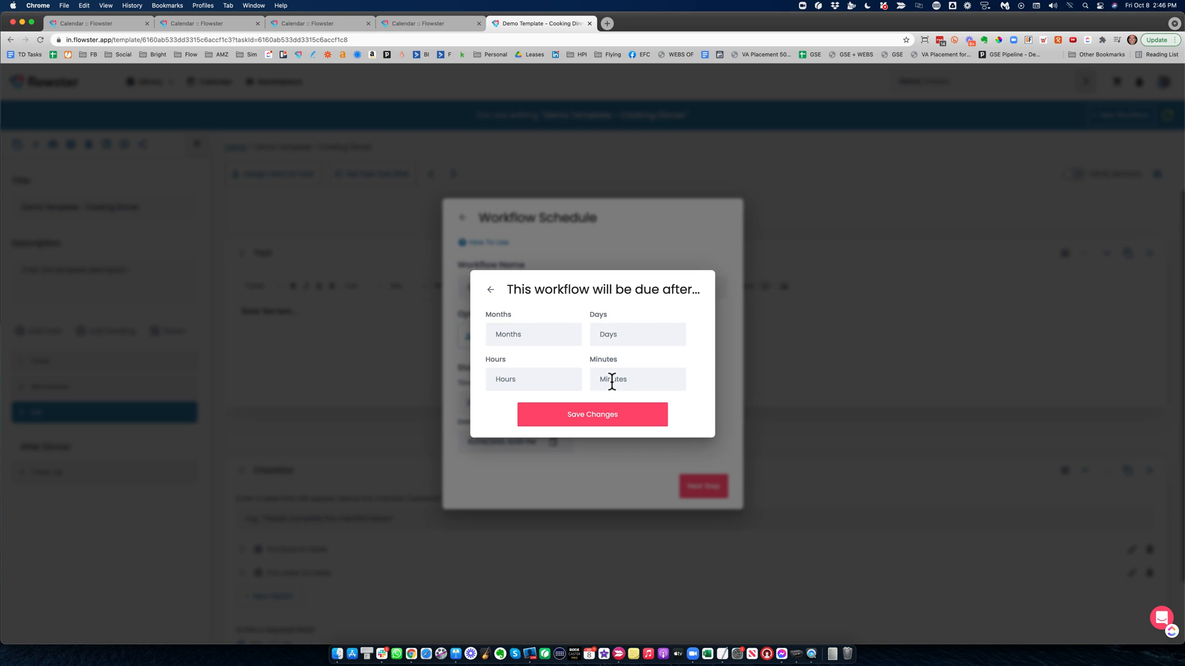
pyautogui.click(529, 380)
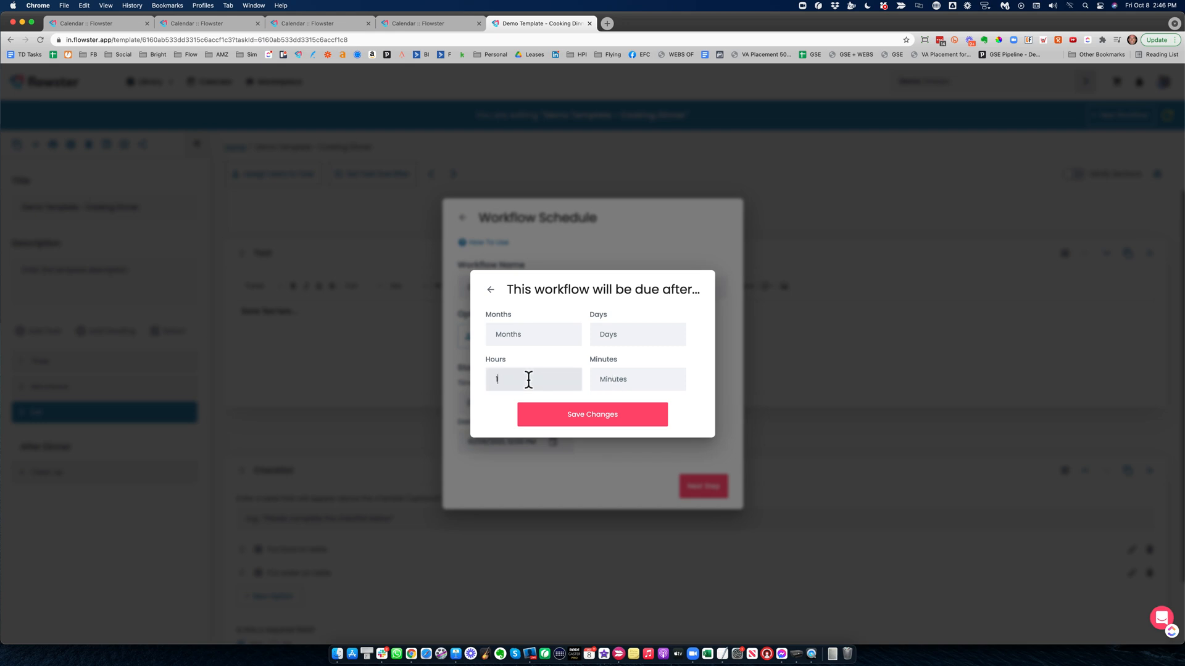
pyautogui.click(574, 410)
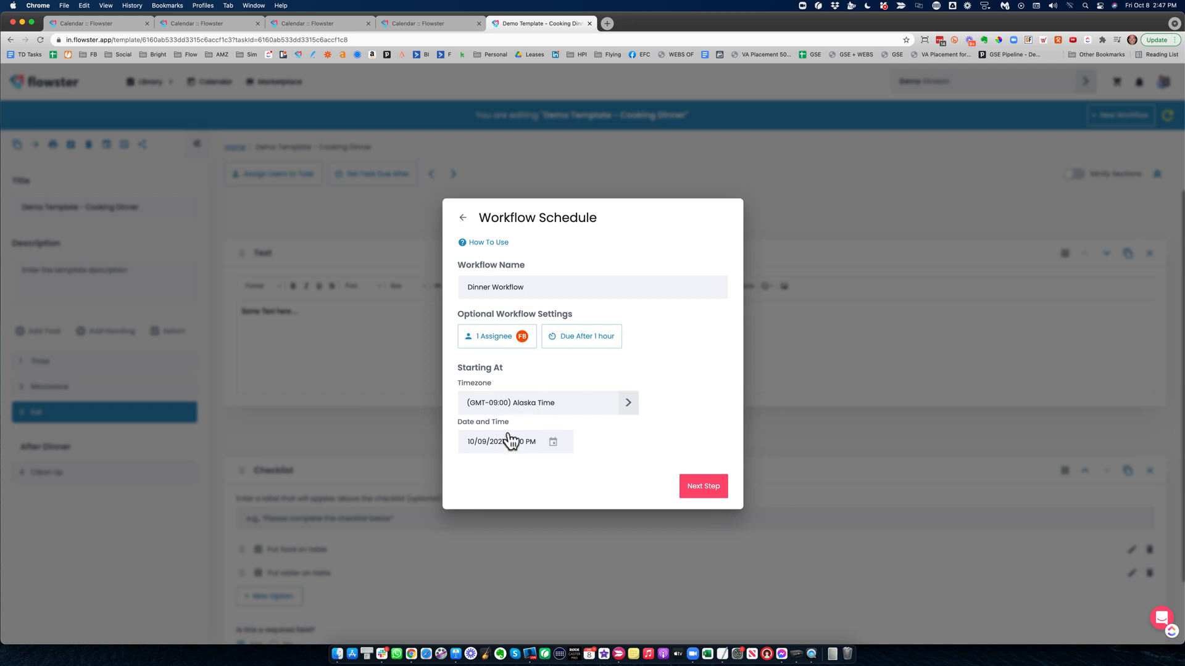
# - Set the schedule's start to October 9, 2021 at 5:00 PM and continue to the repeat settings
pyautogui.click(552, 443)
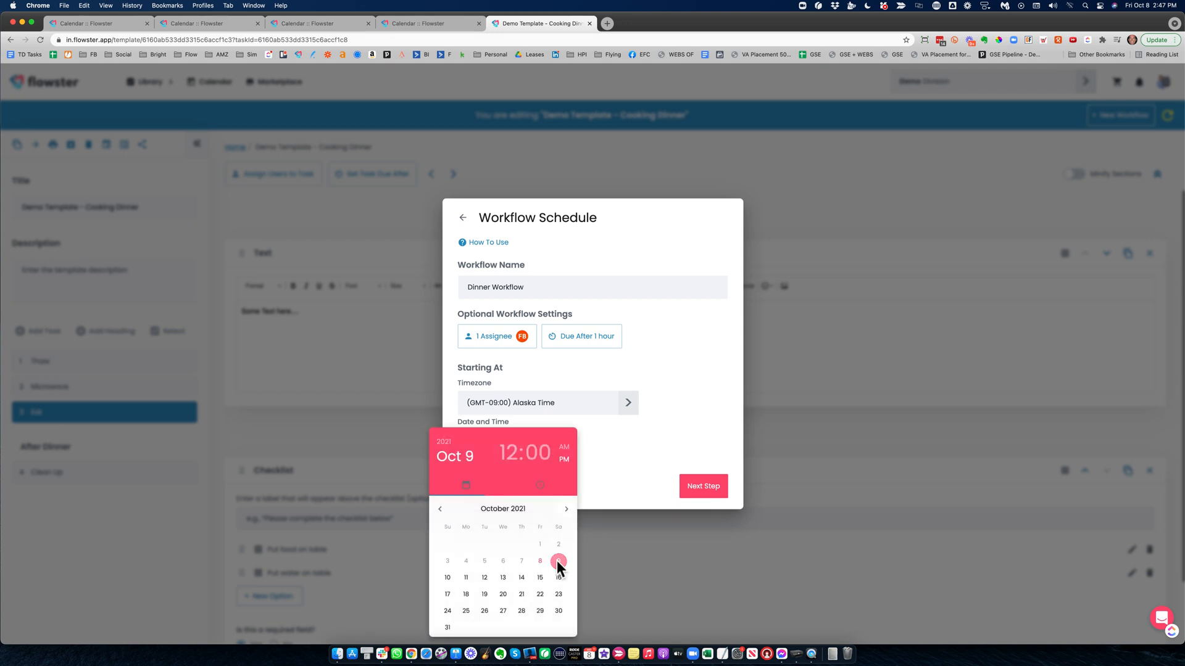
pyautogui.click(557, 561)
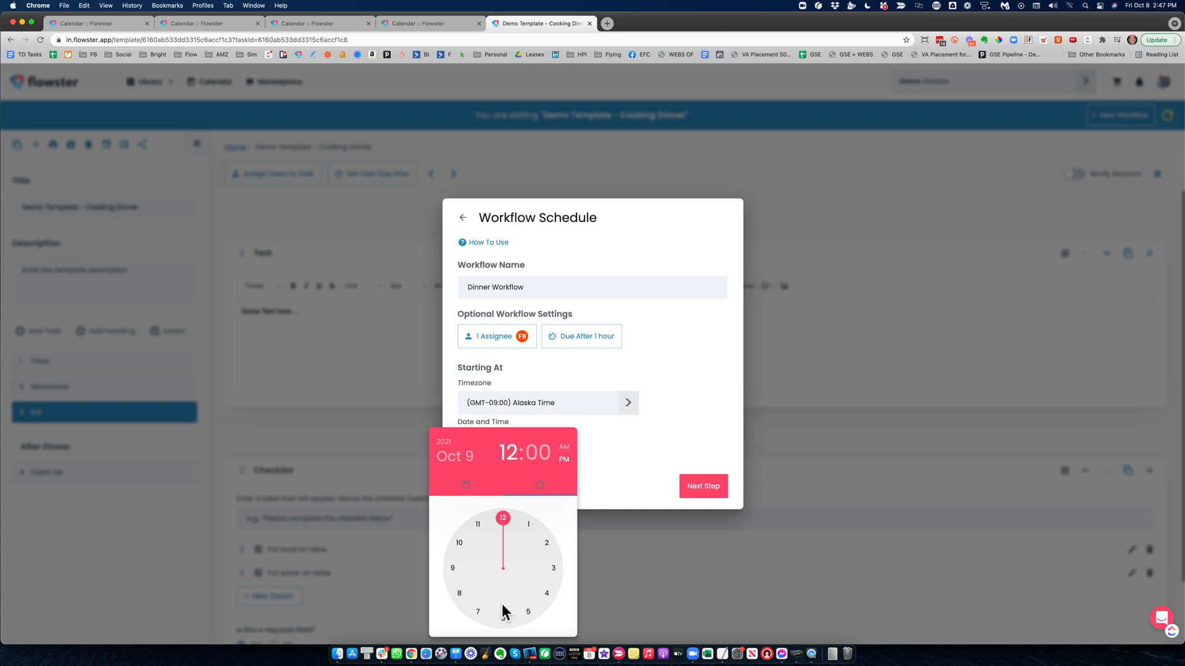
pyautogui.click(528, 611)
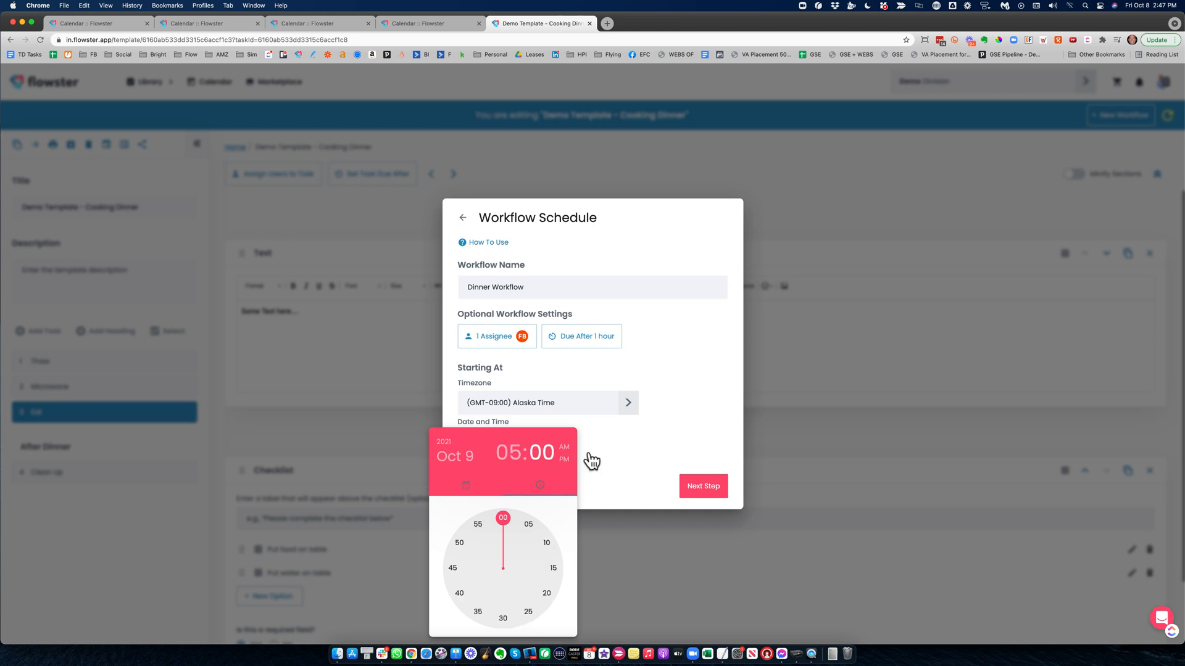
pyautogui.click(617, 458)
pyautogui.click(704, 493)
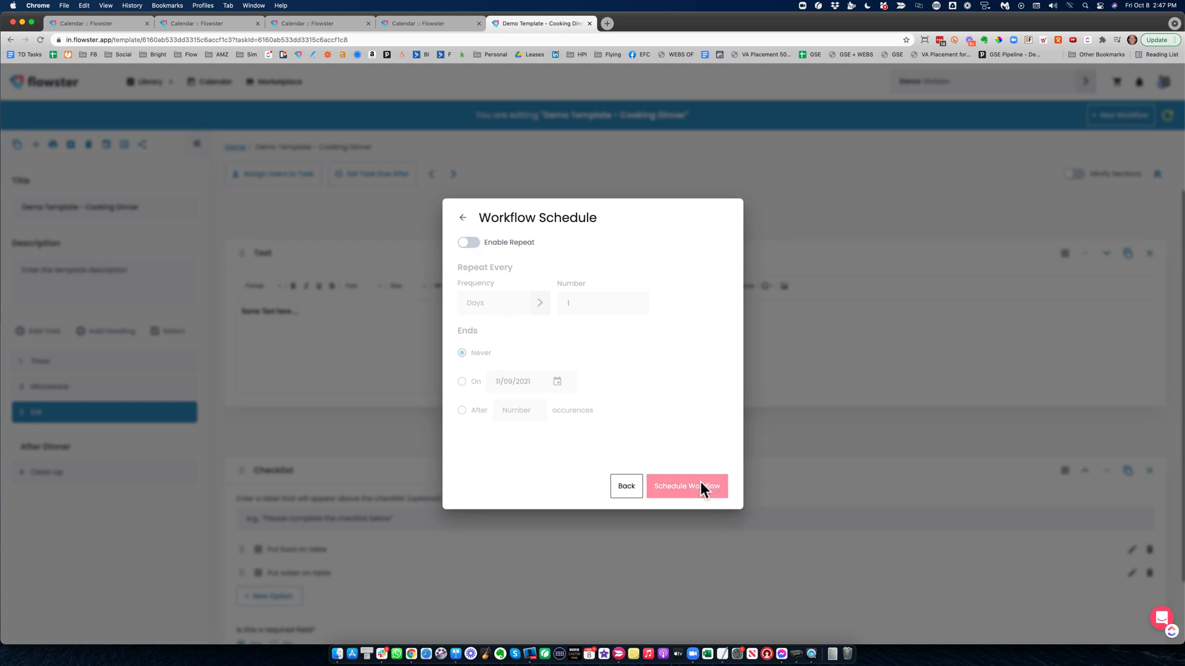
# - Enable repeat for the scheduled workflow and set it to recur every 1 week on Saturday only
pyautogui.click(471, 242)
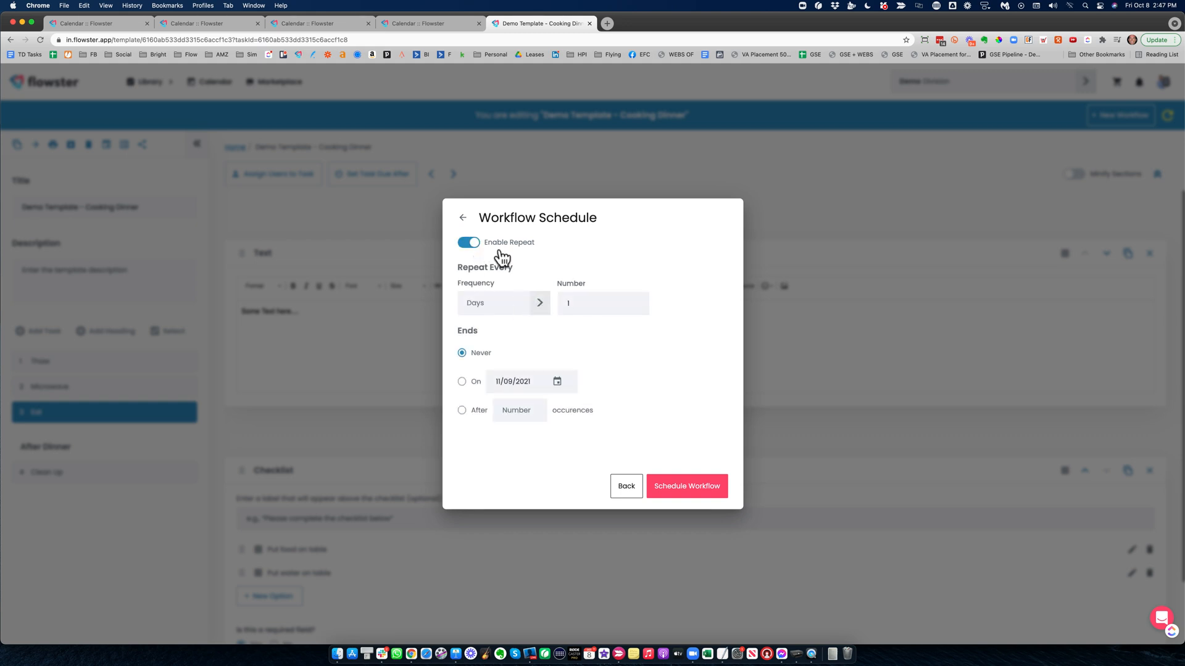
pyautogui.click(542, 304)
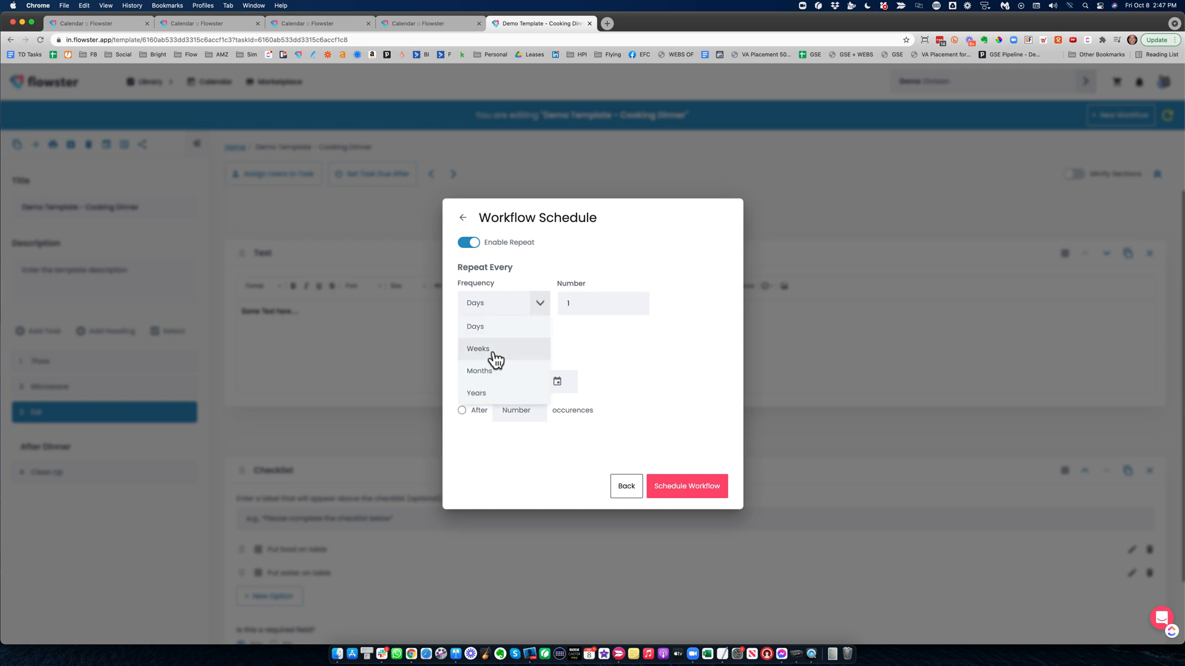
pyautogui.click(485, 350)
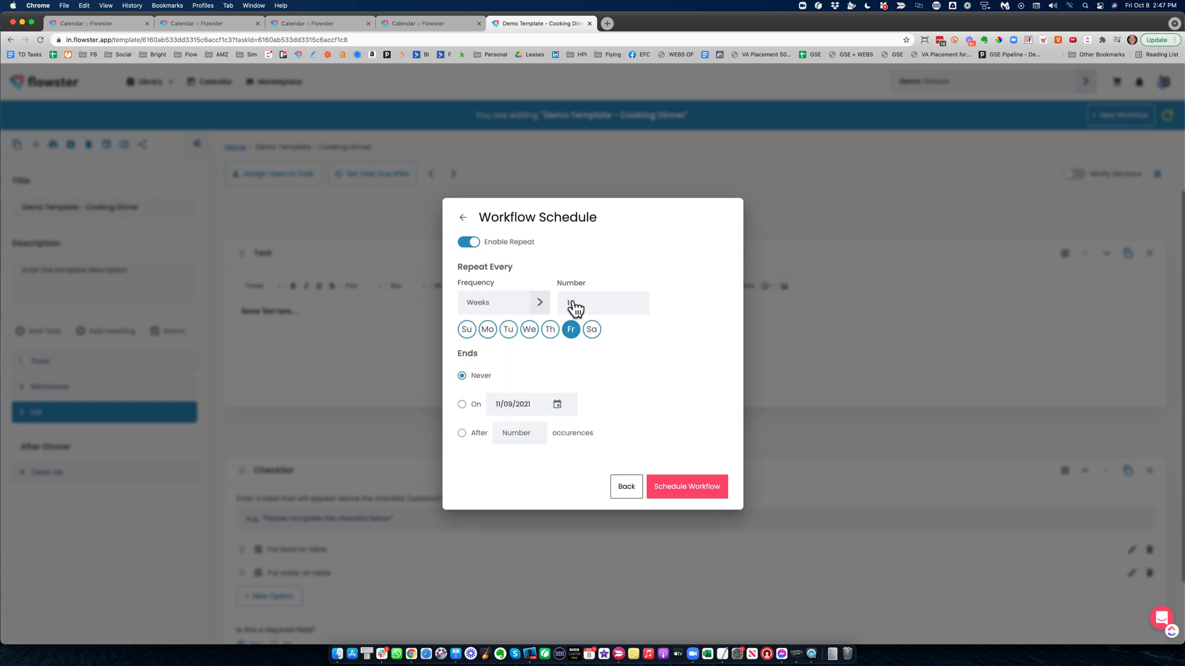
pyautogui.click(571, 331)
pyautogui.click(590, 330)
pyautogui.click(573, 332)
# - End the recurring schedule after 3 occurrences and schedule the workflow
pyautogui.click(464, 378)
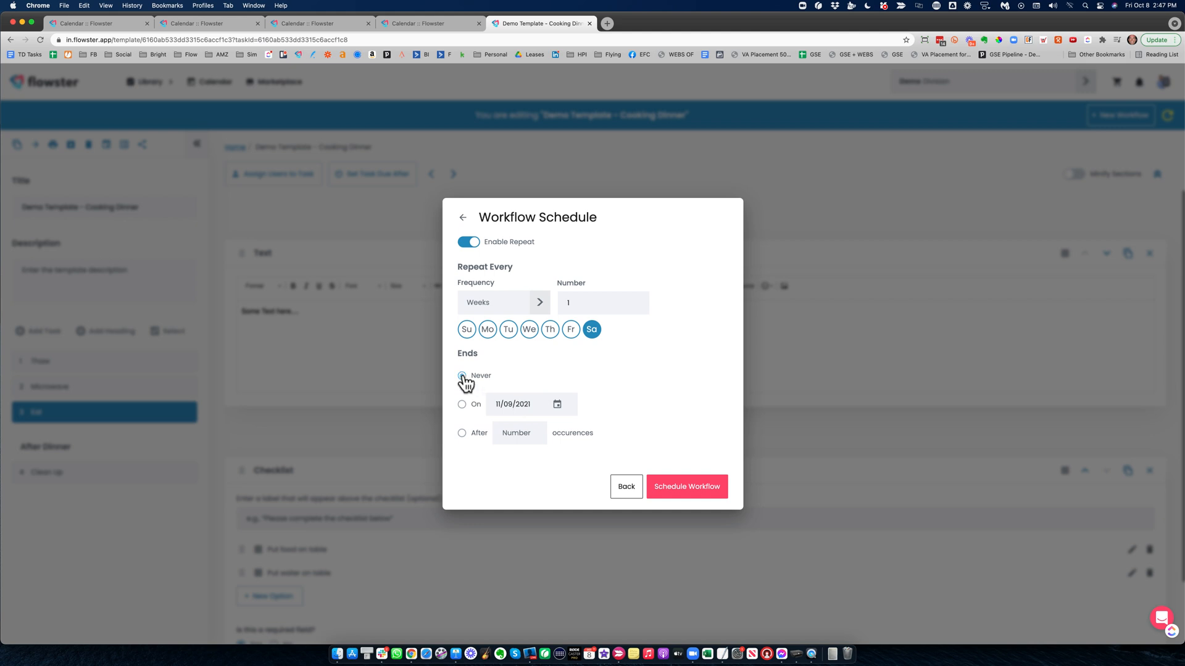
pyautogui.click(463, 433)
pyautogui.click(522, 433)
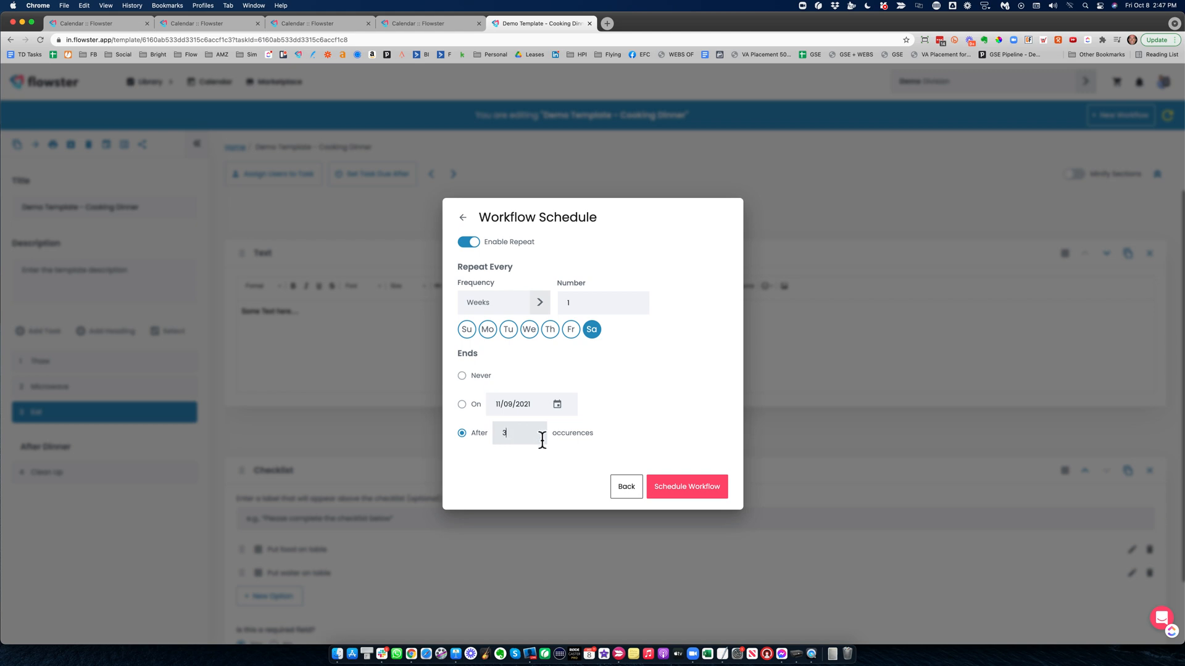
pyautogui.click(694, 485)
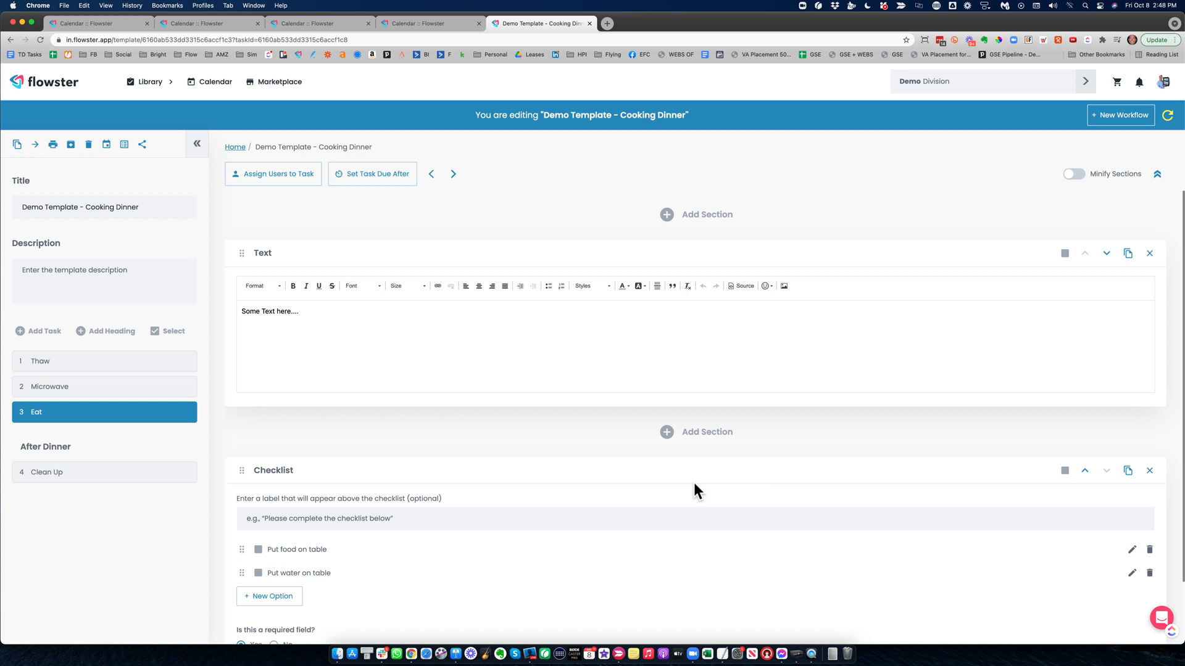
# - Open the calendar and view the schedules of the members with initials BB and FB
pyautogui.click(210, 83)
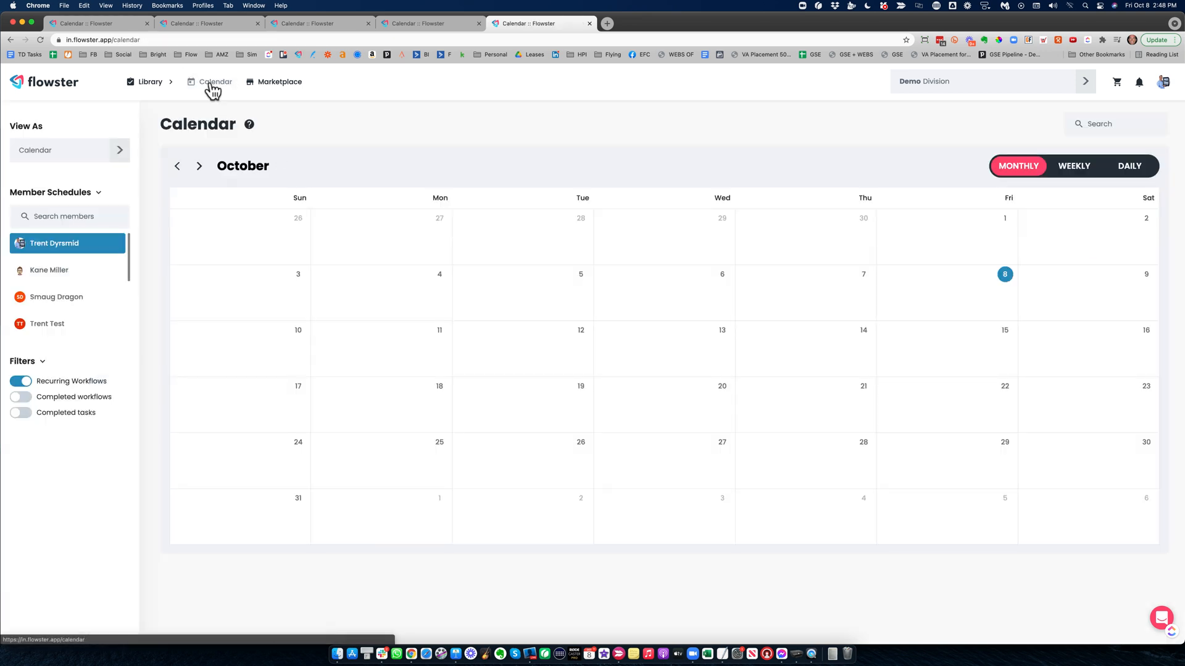
pyautogui.scroll(-3, 61, 299)
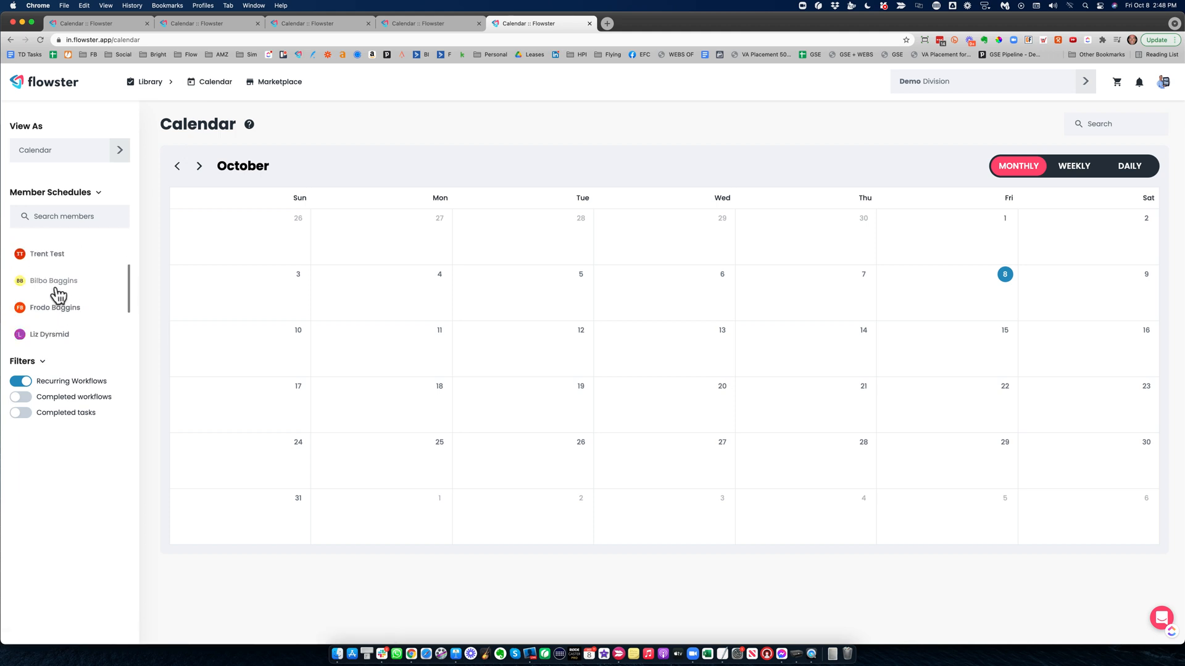
pyautogui.click(53, 282)
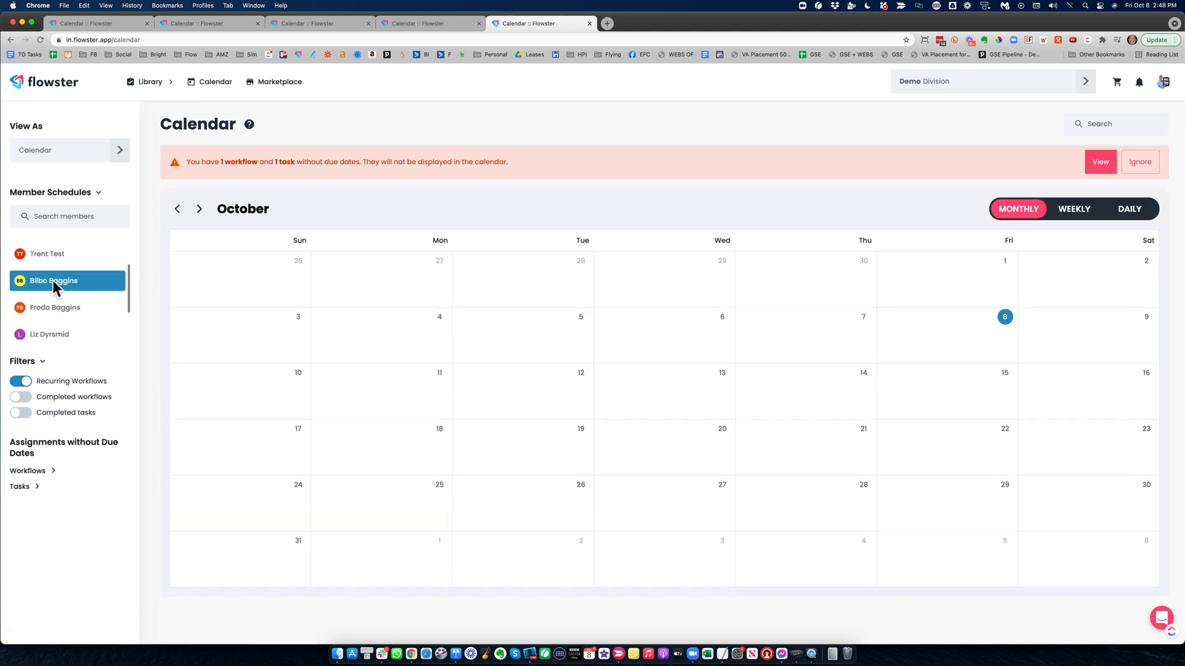
pyautogui.click(40, 308)
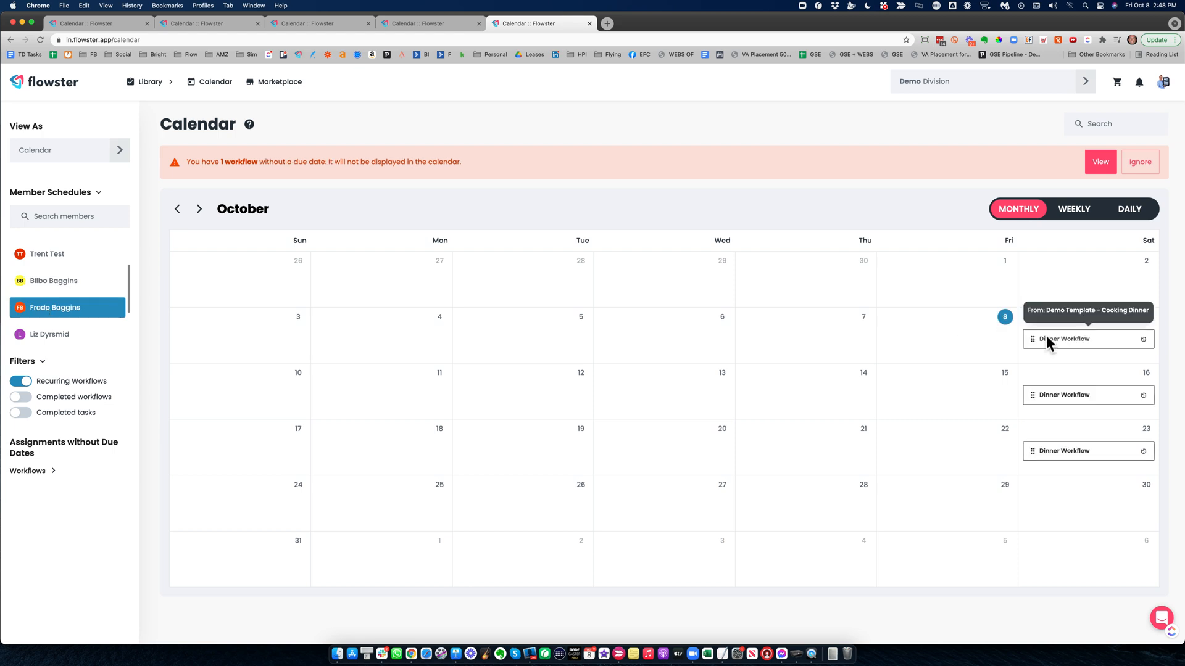
# - Open the October 16 Dinner Workflow schedule and replace its assignee with the team member with initials BB
pyautogui.click(1051, 401)
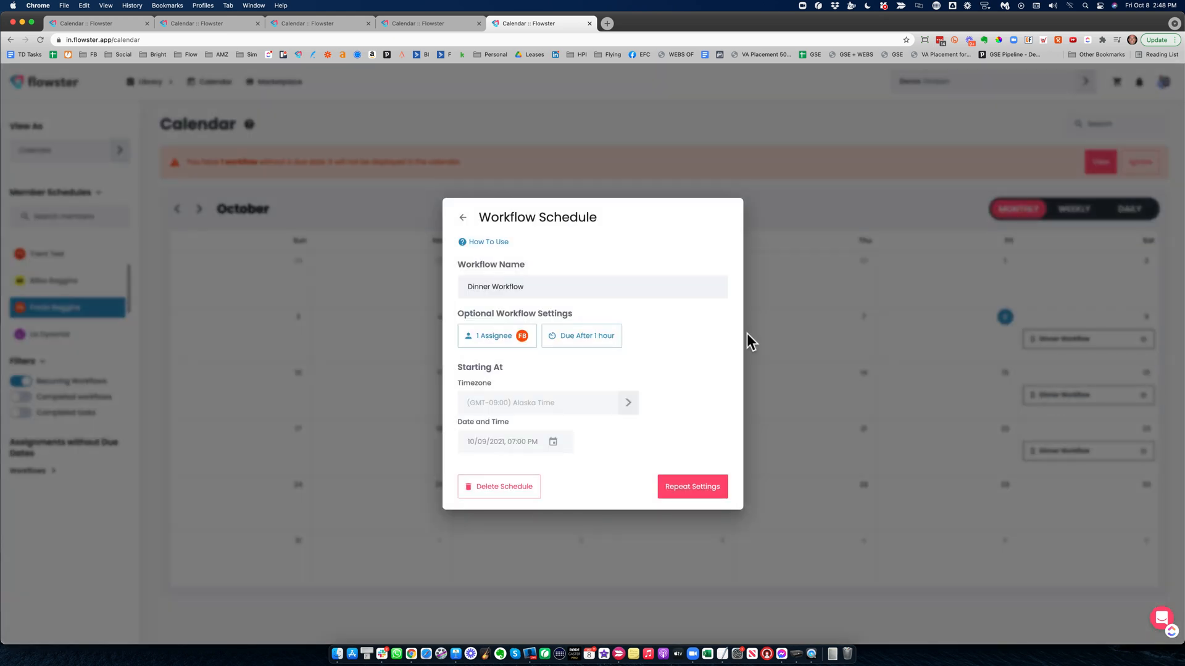
pyautogui.click(497, 343)
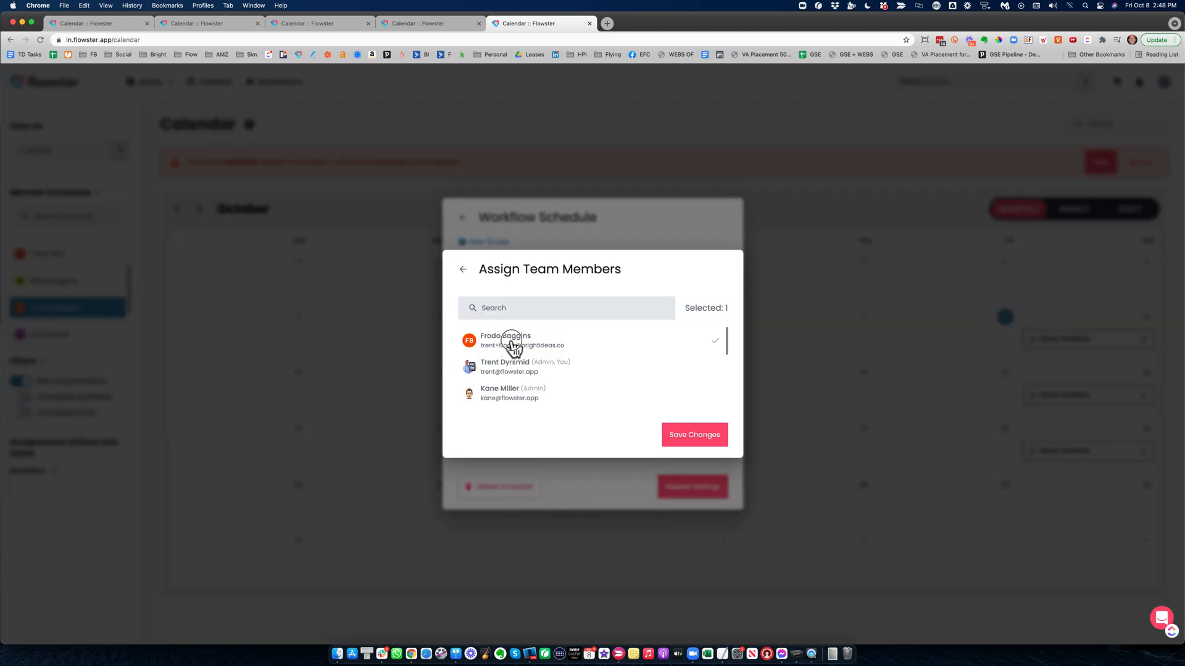
pyautogui.click(512, 343)
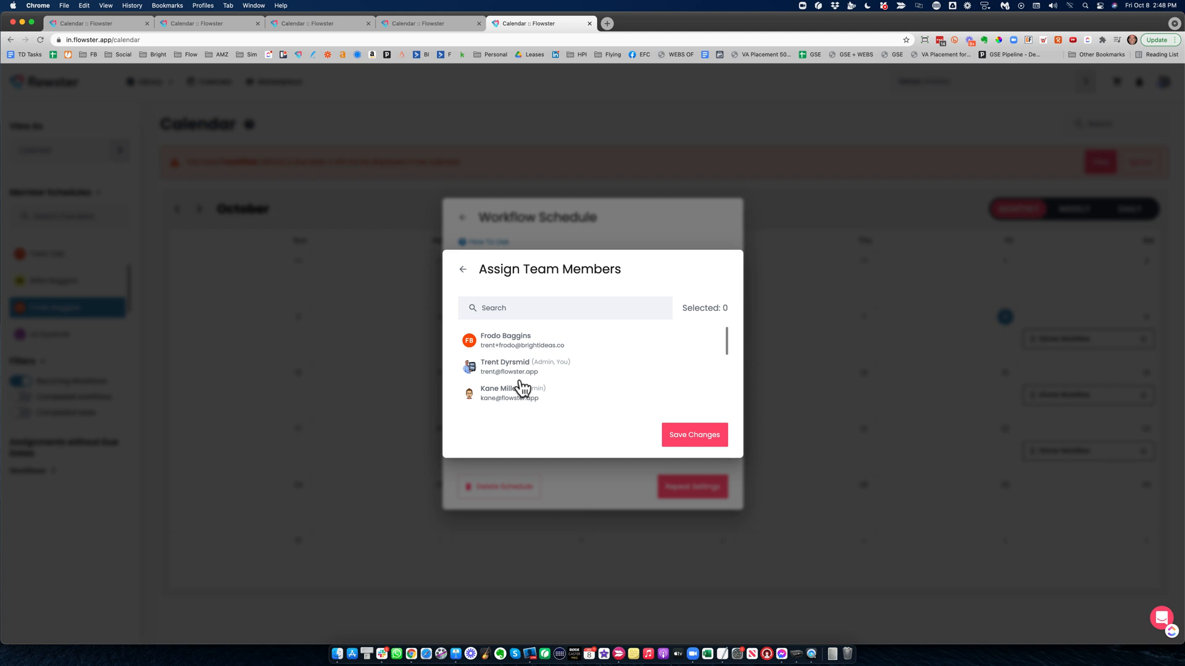
pyautogui.scroll(-2, 546, 337)
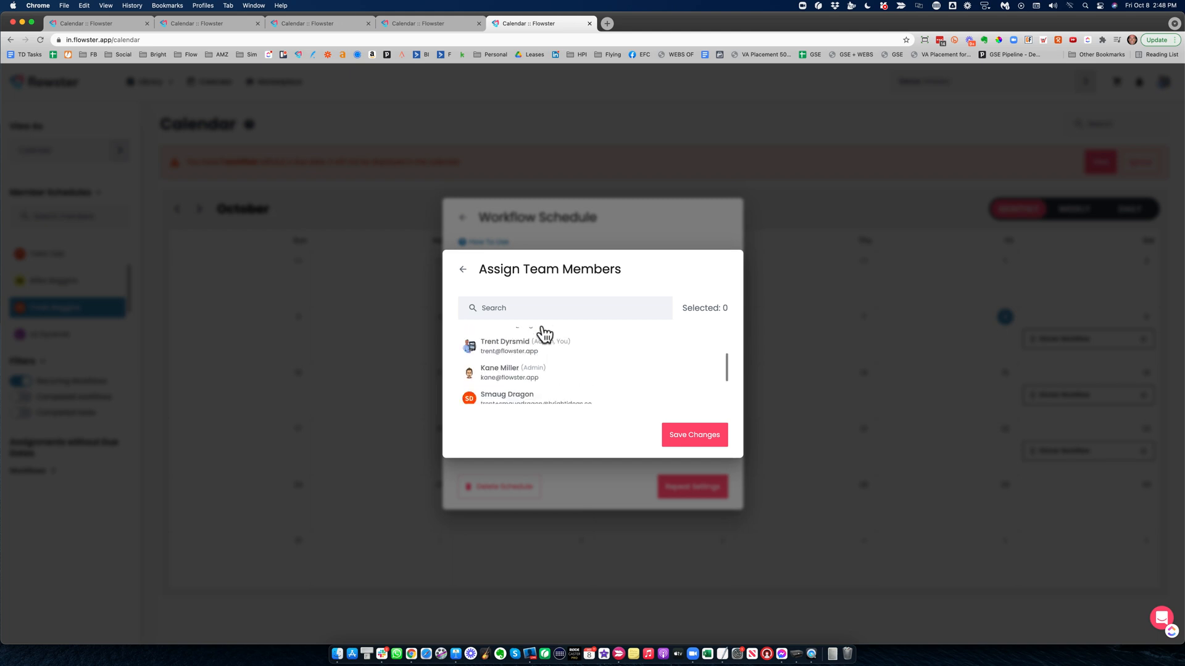
pyautogui.scroll(2, 543, 334)
pyautogui.scroll(-5, 531, 336)
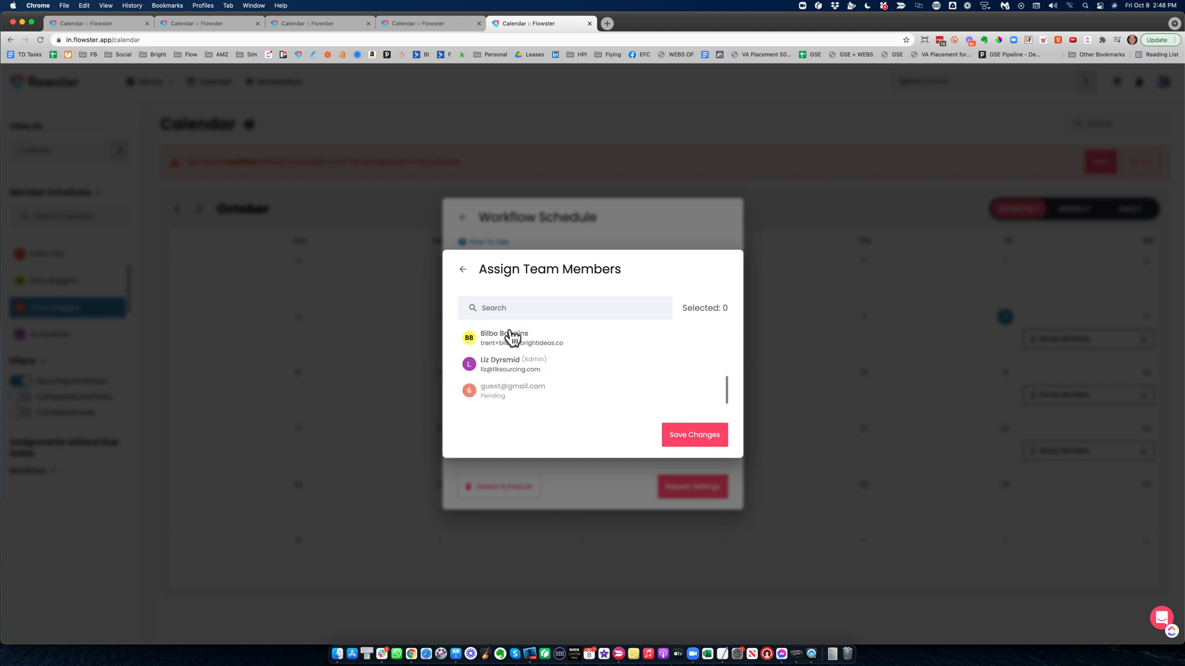
pyautogui.click(513, 341)
pyautogui.click(679, 436)
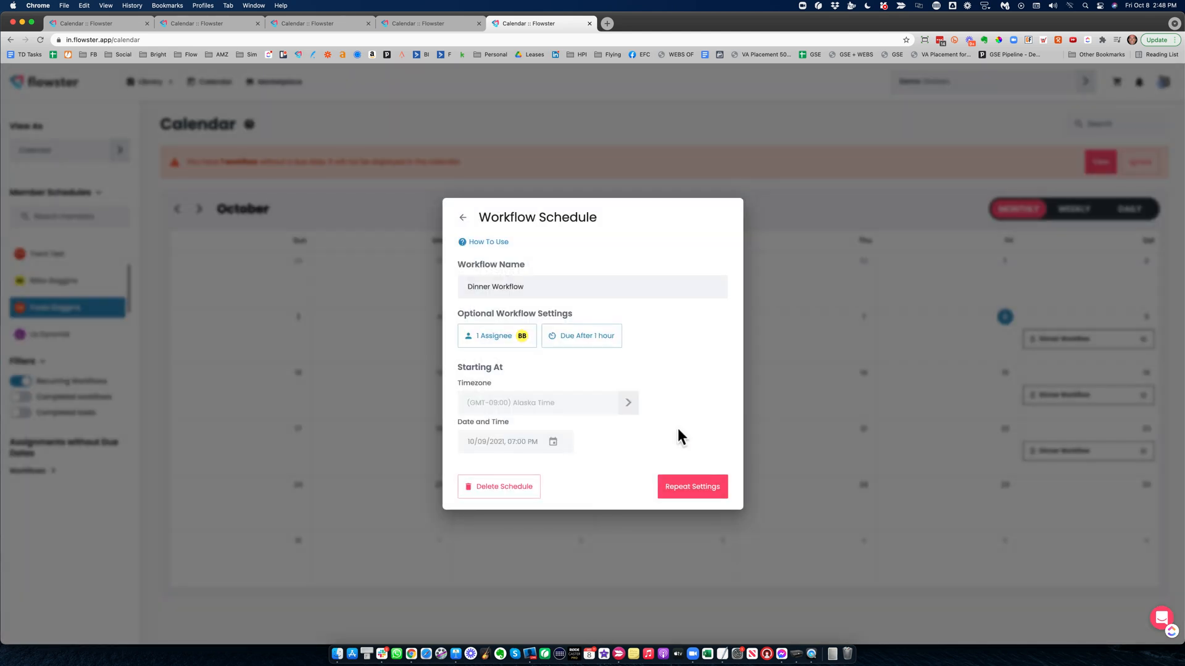
# - Save the Dinner Workflow schedule with its repeat settings as they are and show the calendar of member BB
pyautogui.click(691, 485)
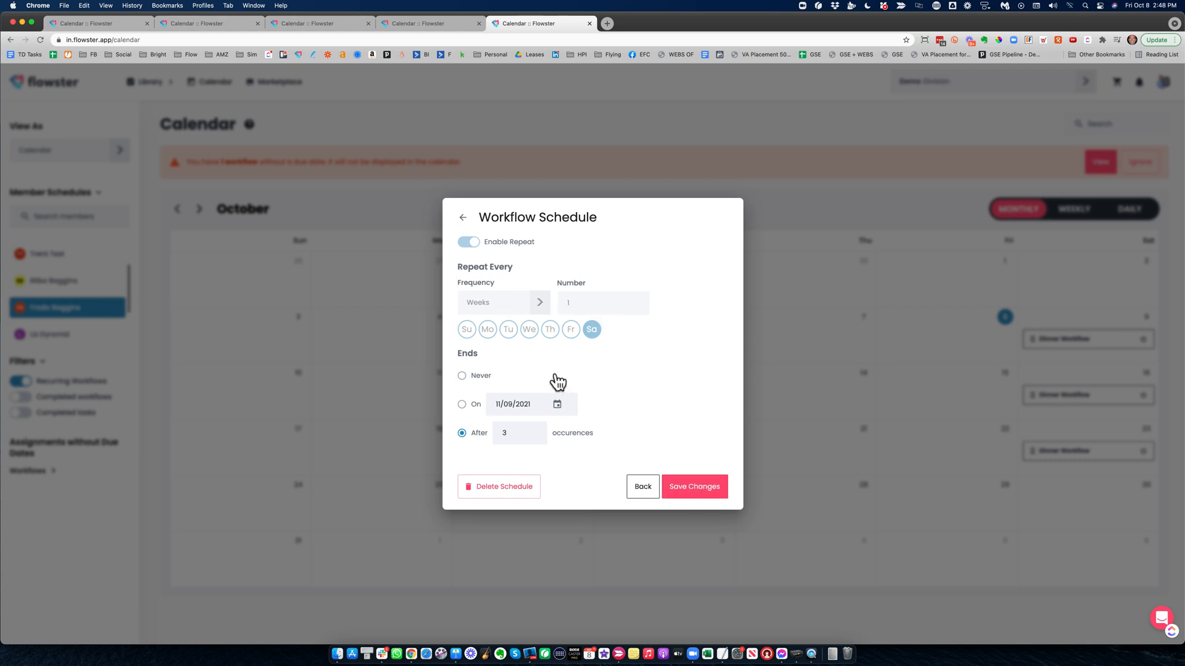
pyautogui.click(704, 492)
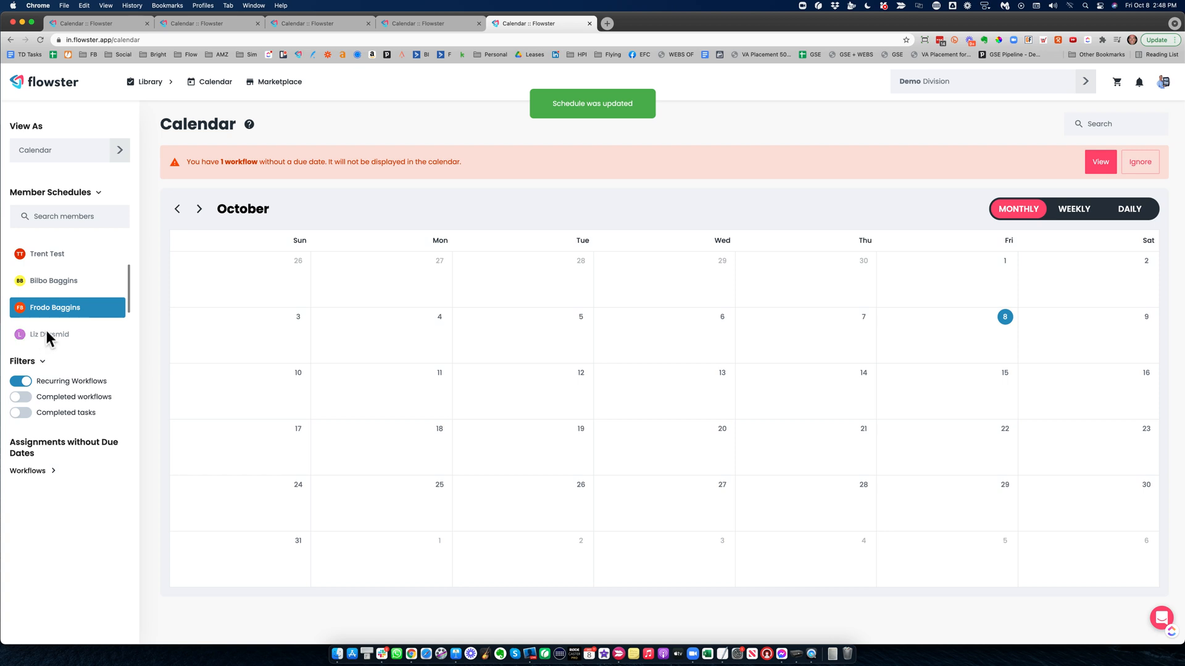
pyautogui.click(50, 284)
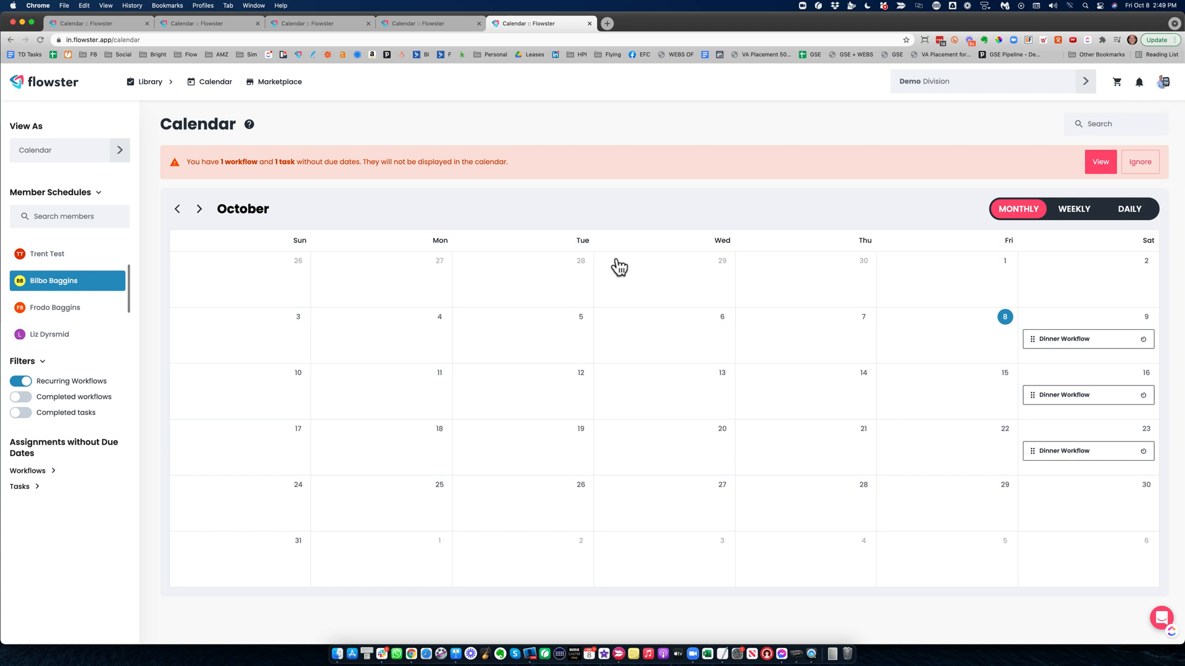
# - Open the "Customize This (or Find a Different Playbook)" tag notification, switching to the Marketplace (Draft) division, and view the task's comments
pyautogui.click(1140, 82)
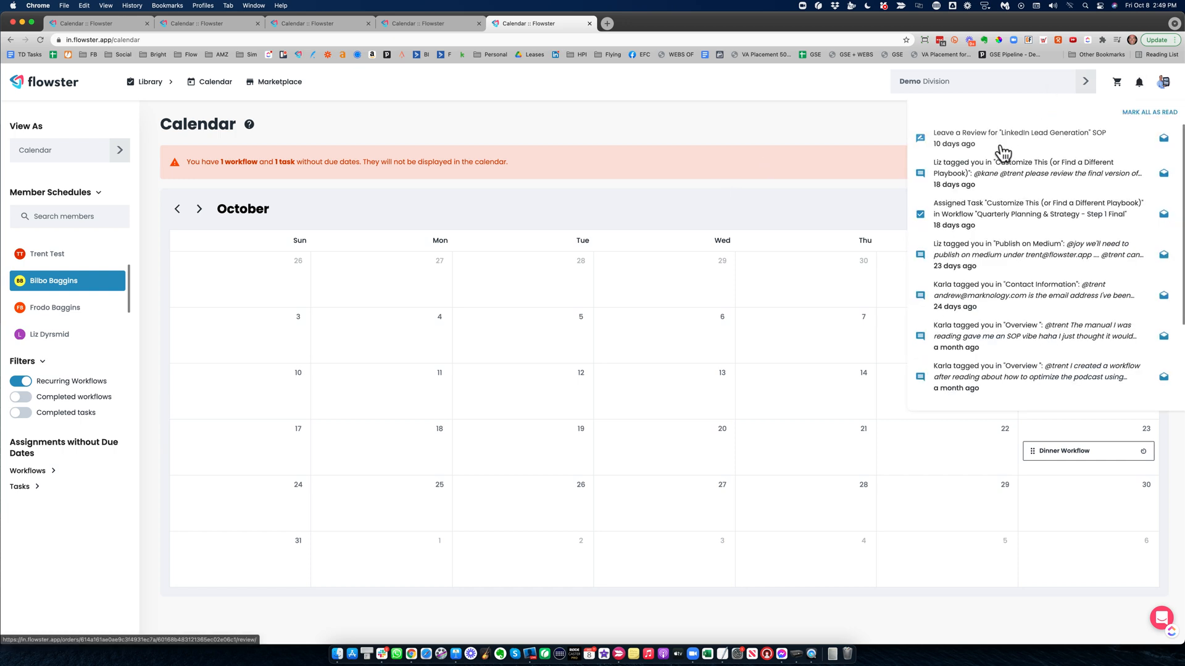
pyautogui.scroll(-2, 1003, 152)
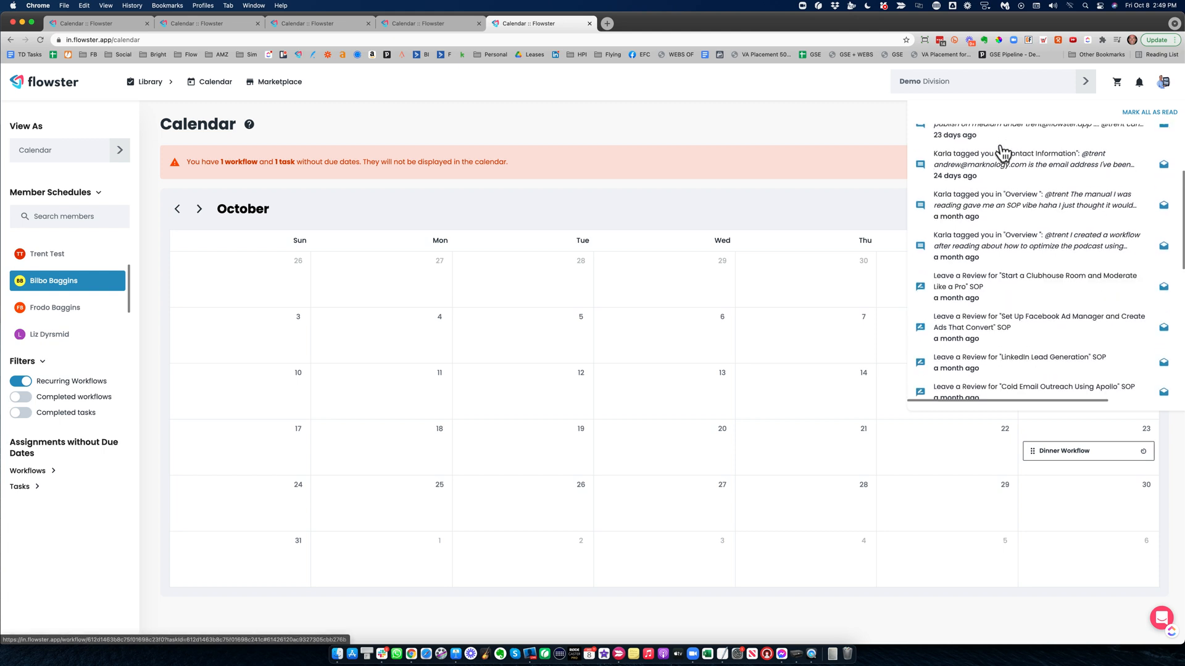
pyautogui.scroll(2, 1002, 152)
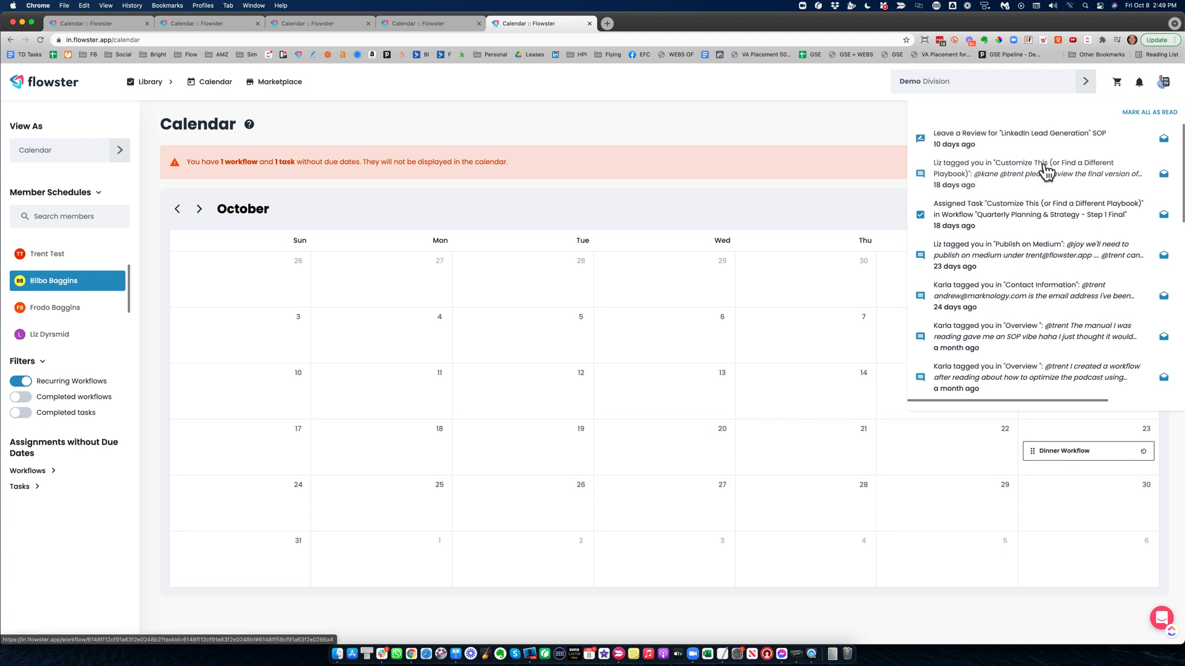
pyautogui.click(970, 179)
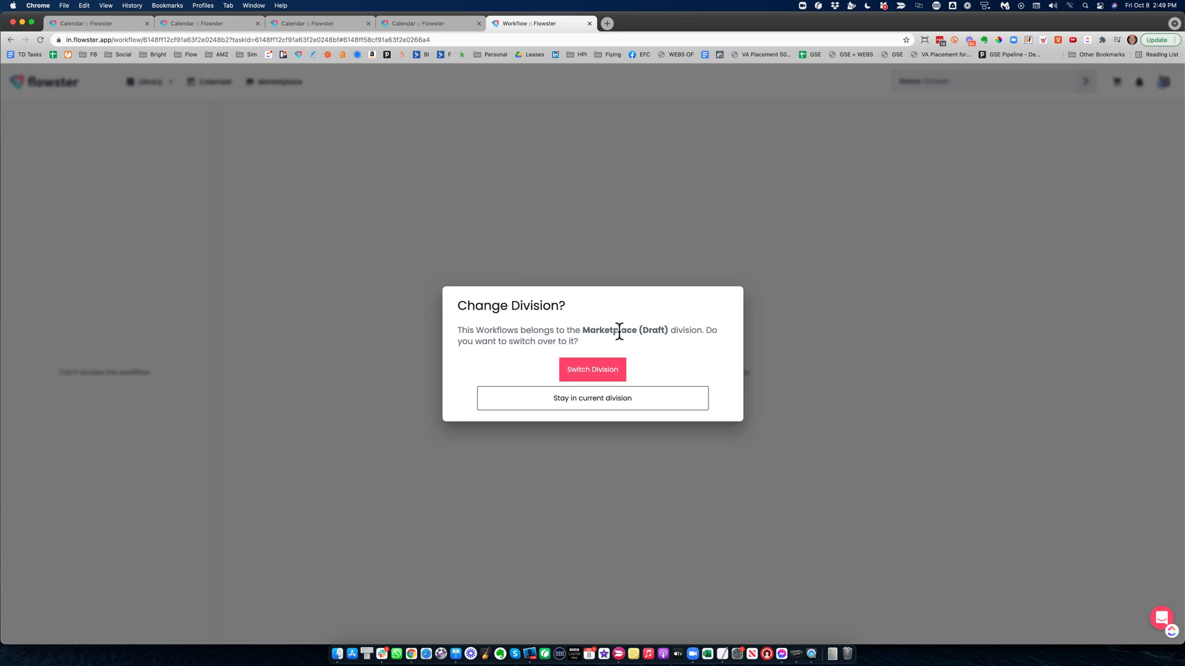
pyautogui.click(591, 373)
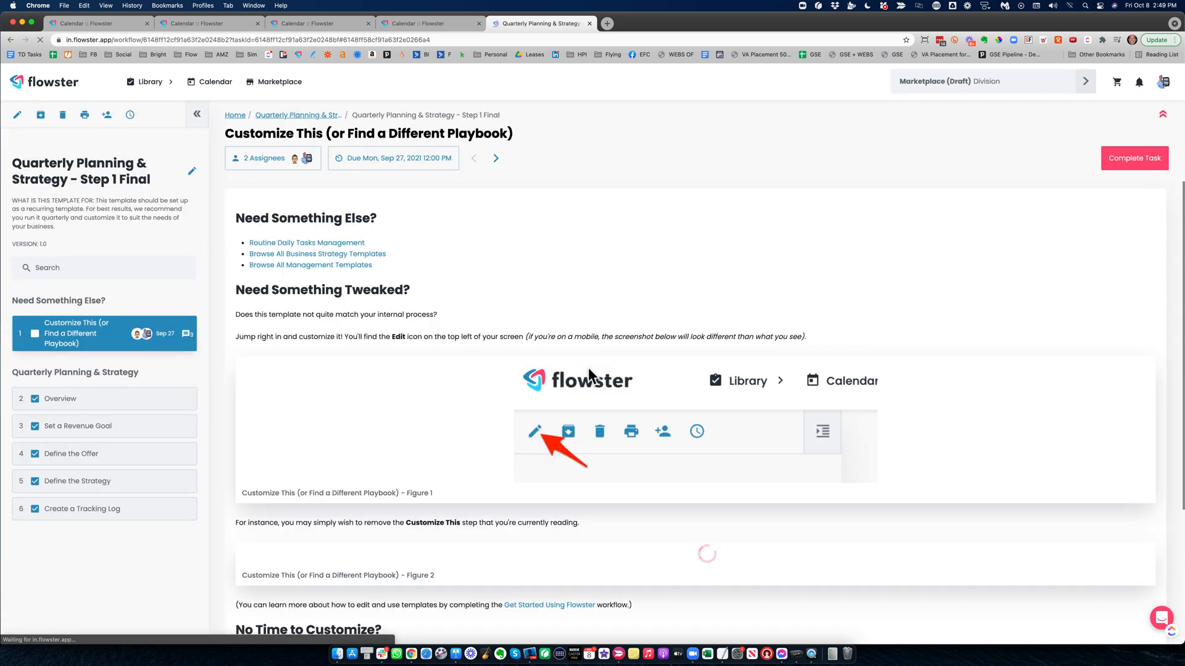
pyautogui.scroll(-10, 588, 368)
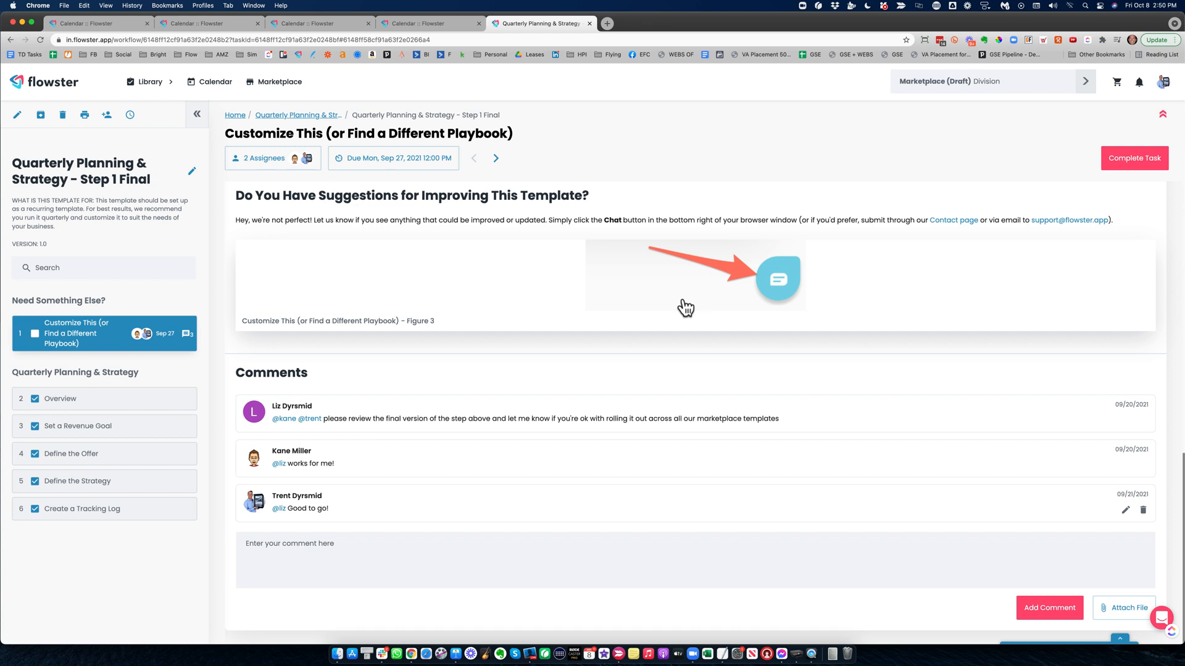
# - Switch back to the Demo division
pyautogui.click(1084, 82)
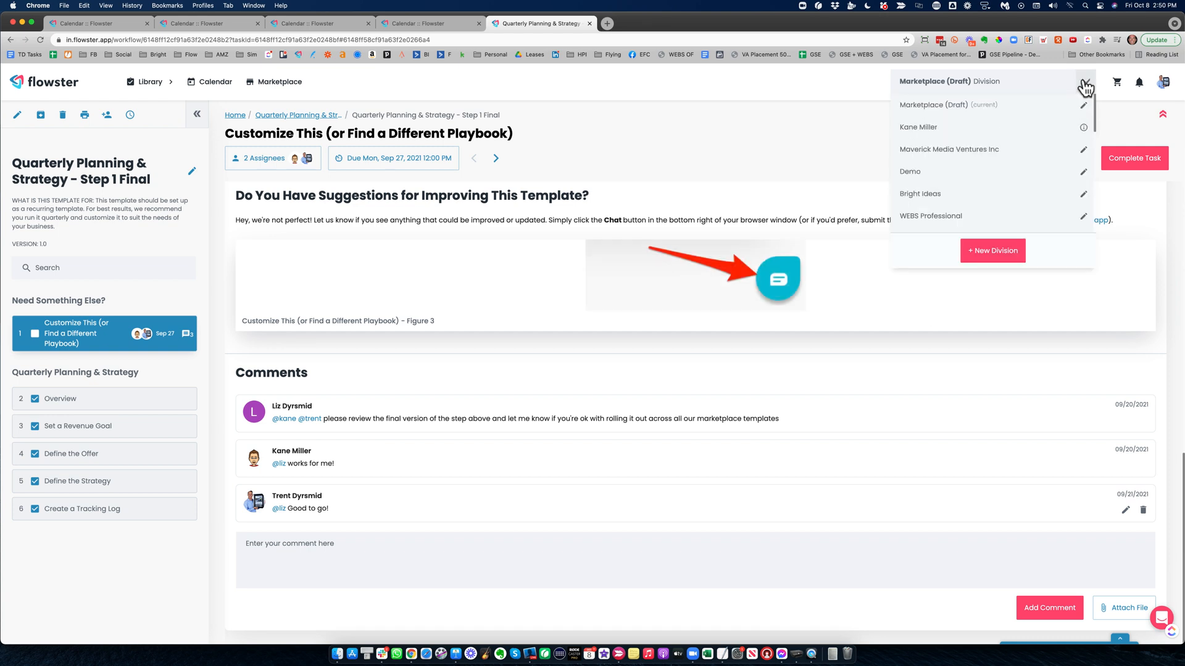
pyautogui.click(926, 171)
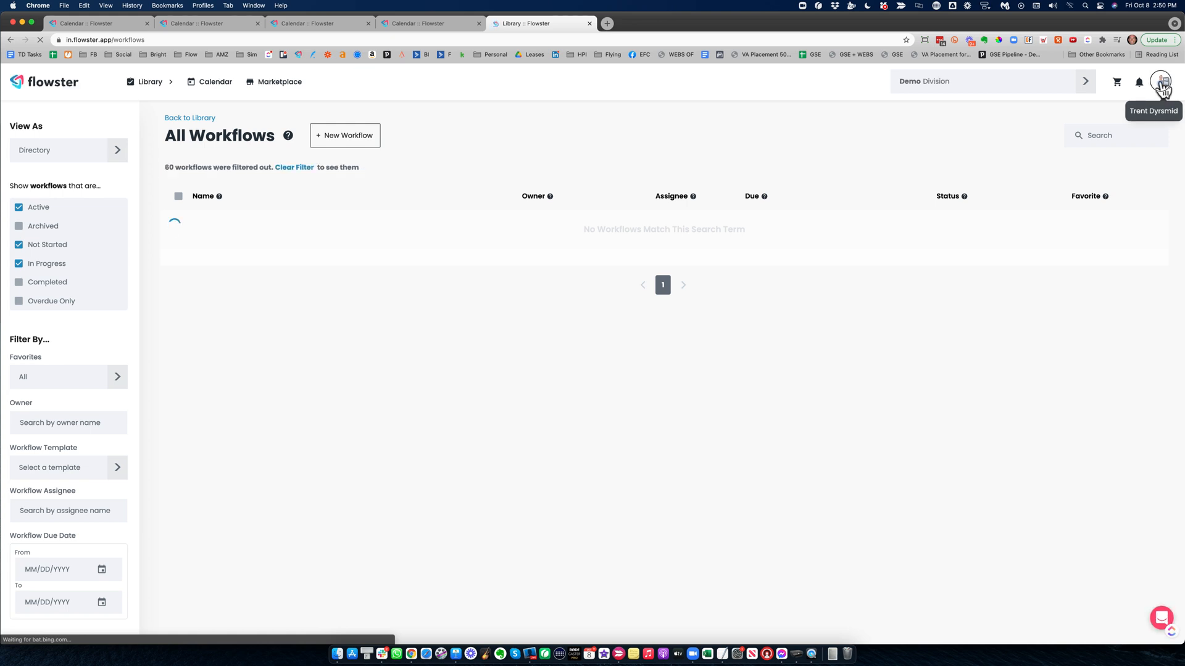
# - Open the account's alert settings and review the newsletter and system email options, including Tagged in comments
pyautogui.click(1162, 86)
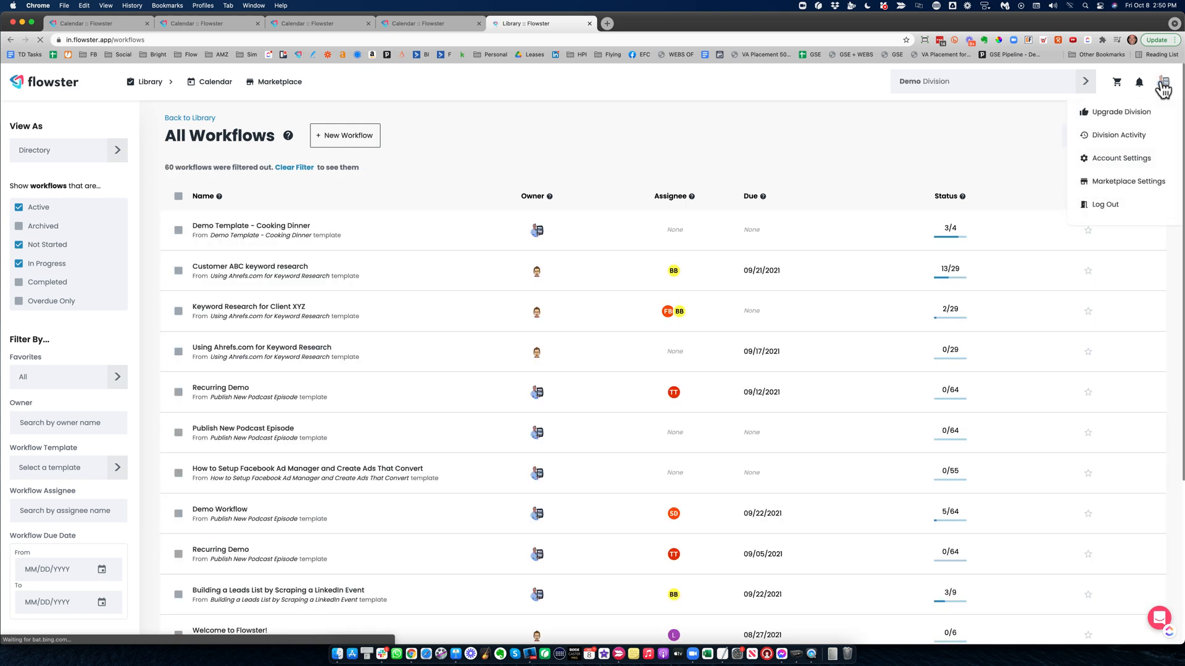
pyautogui.click(1109, 160)
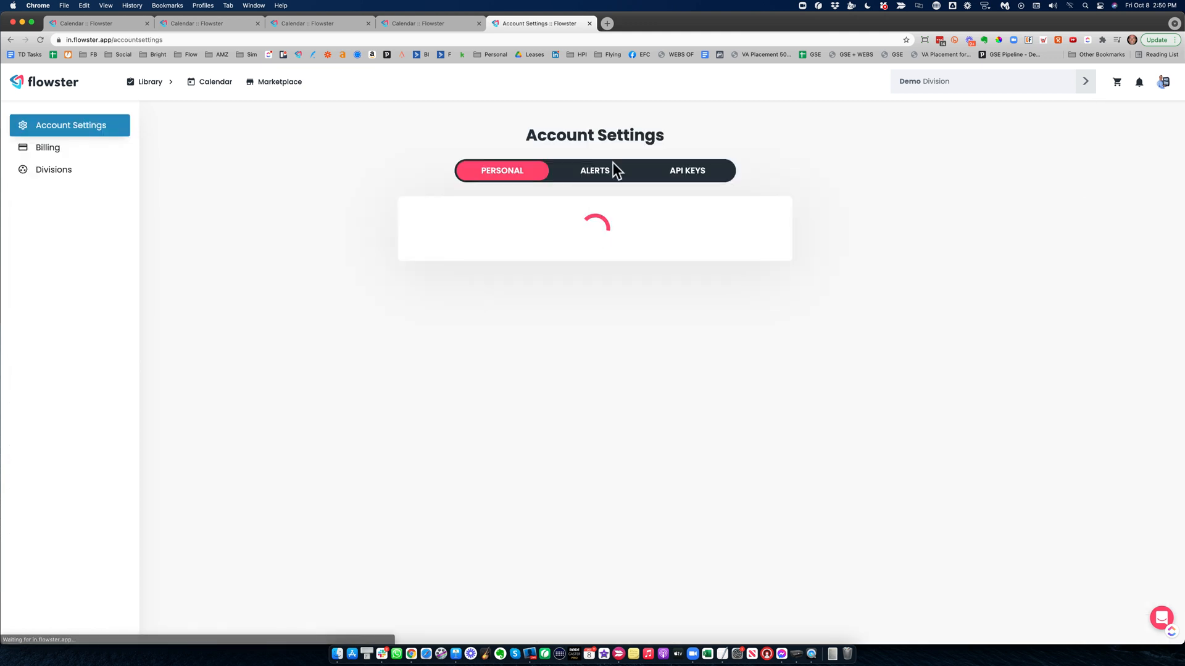
pyautogui.click(587, 169)
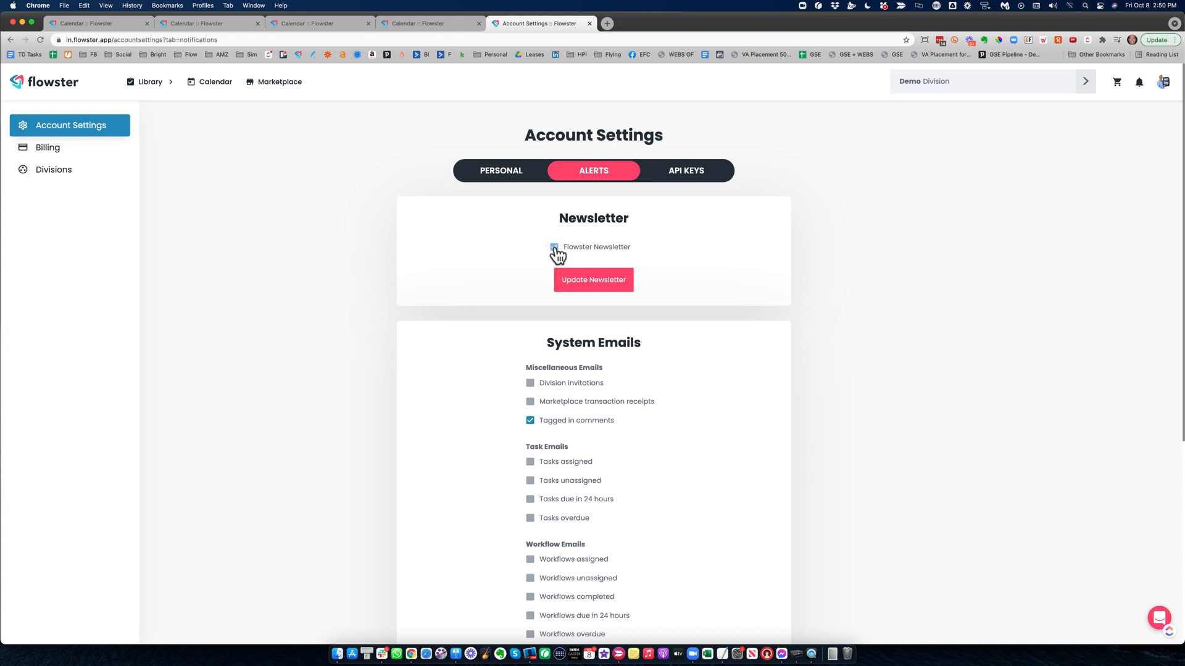
pyautogui.scroll(-3, 555, 253)
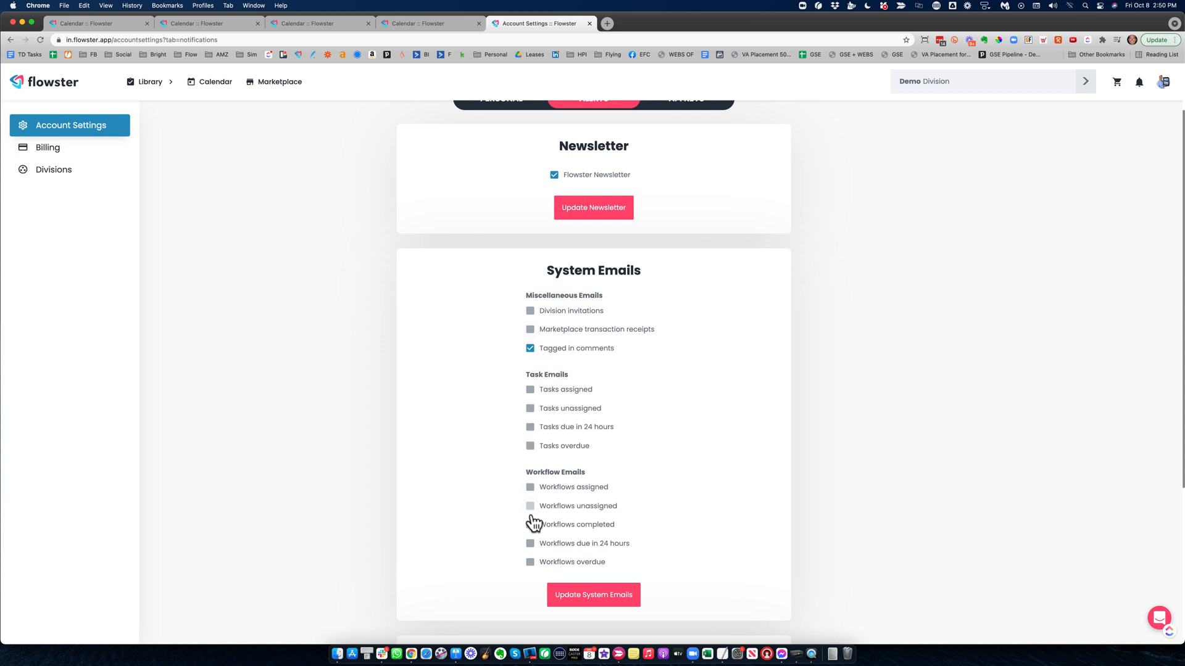
pyautogui.click(530, 349)
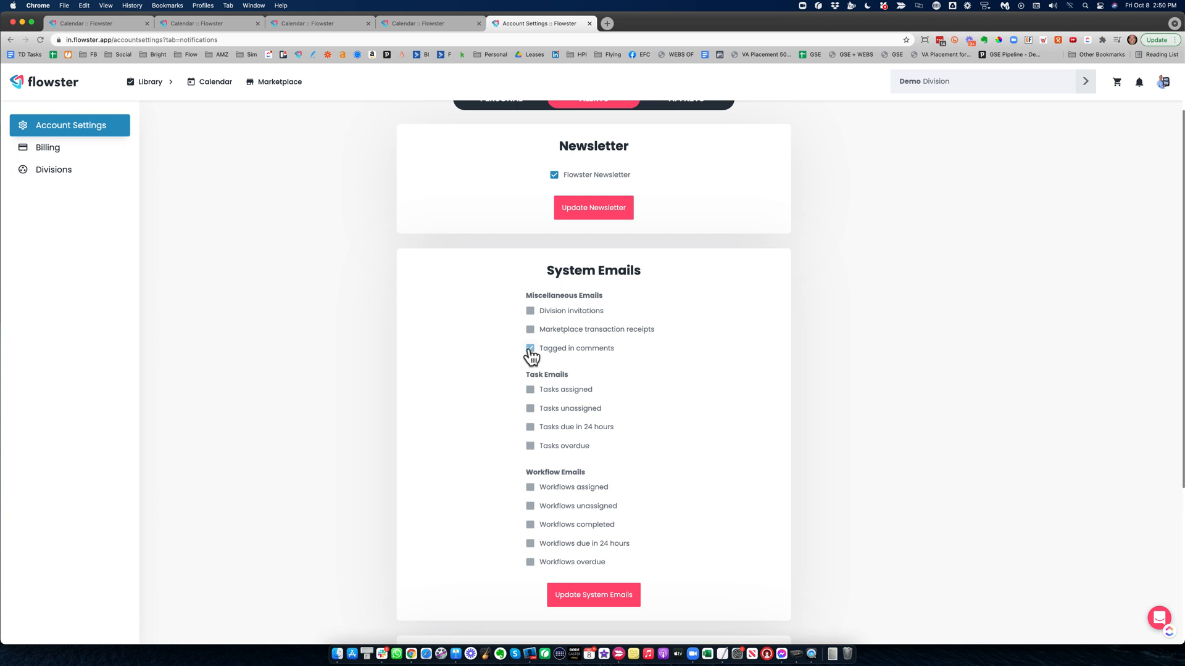